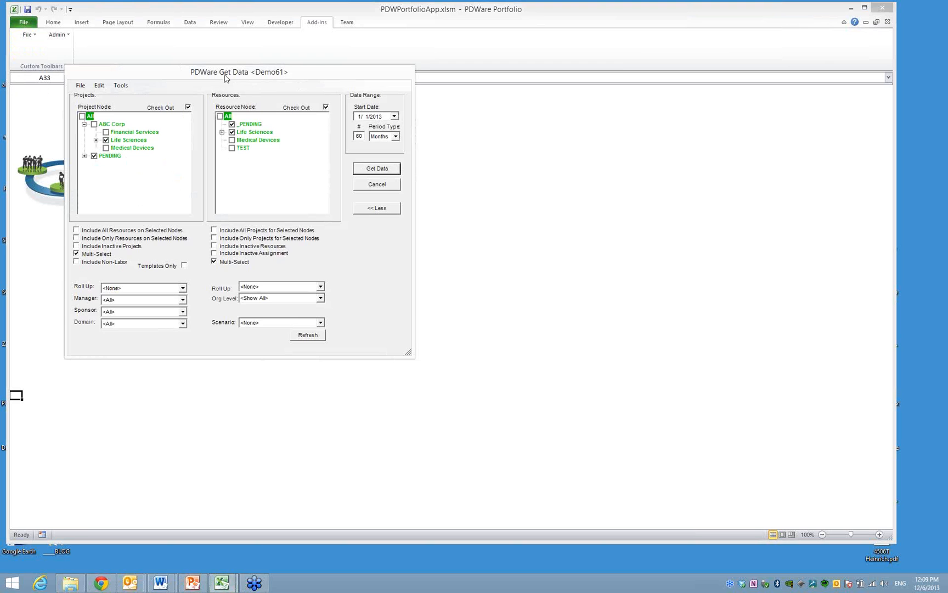
Get the portfolio data for the checked Life Sciences and PENDING nodes, starting 1/1/2013 and covering 60 months.
drag(227, 74, 434, 59)
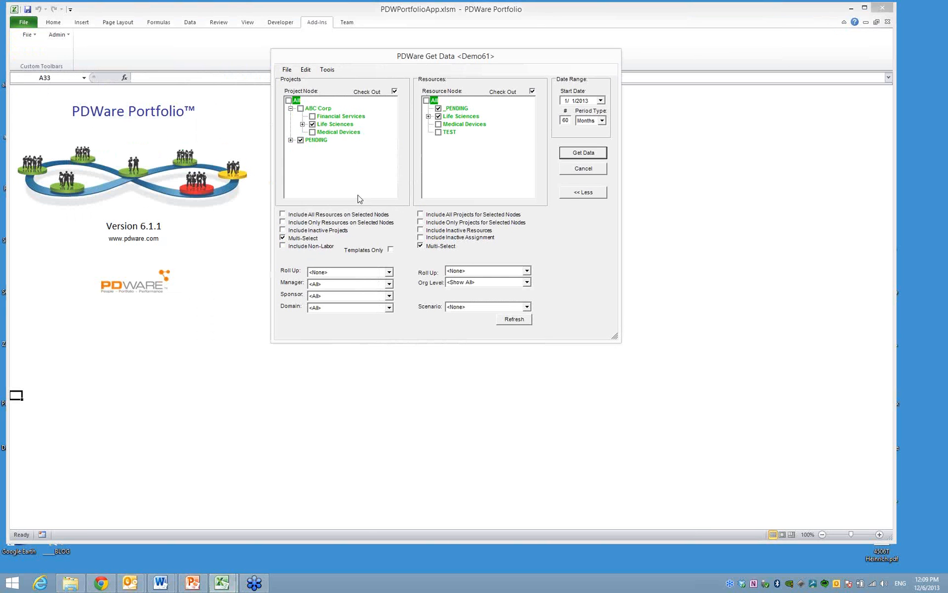
click(454, 109)
click(316, 141)
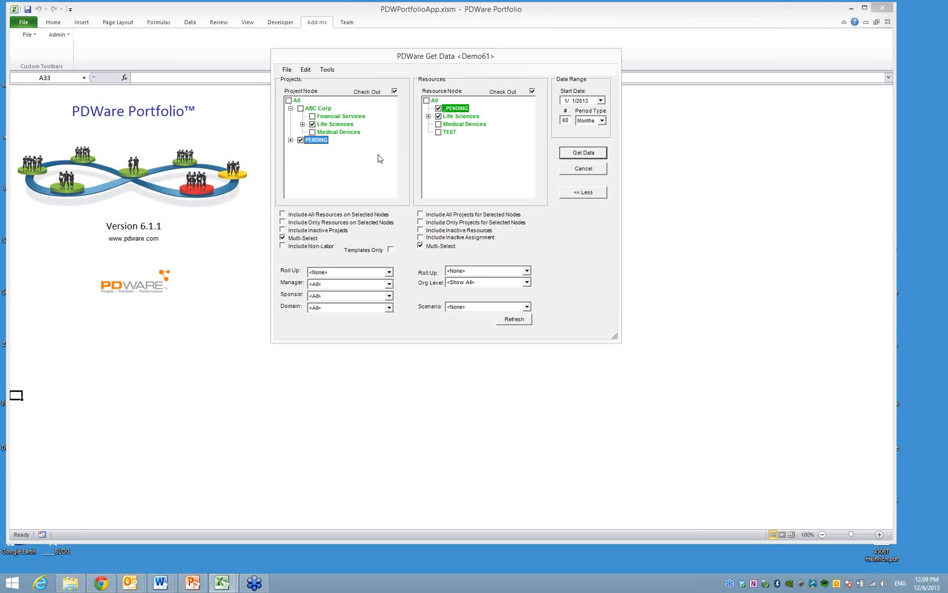
click(329, 125)
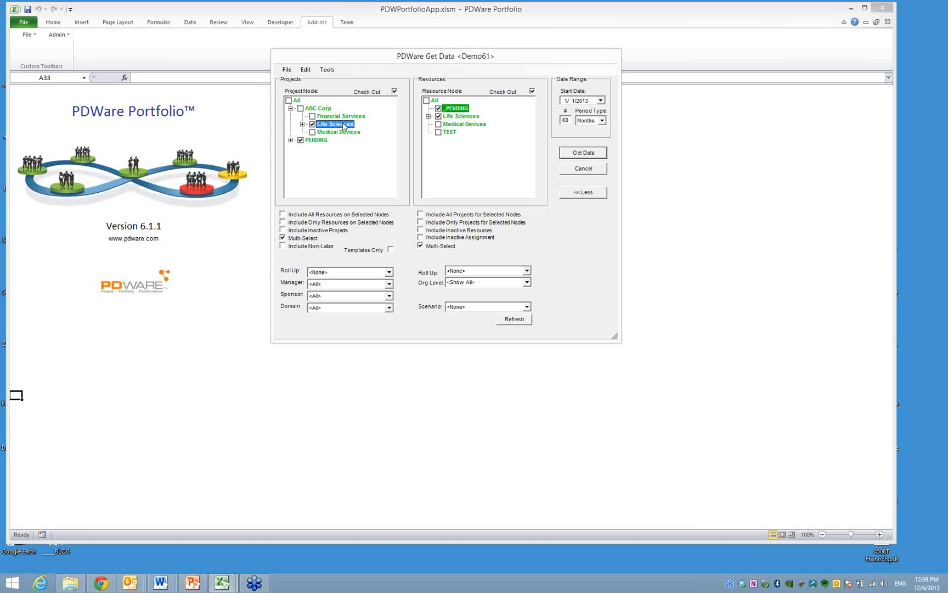
click(317, 110)
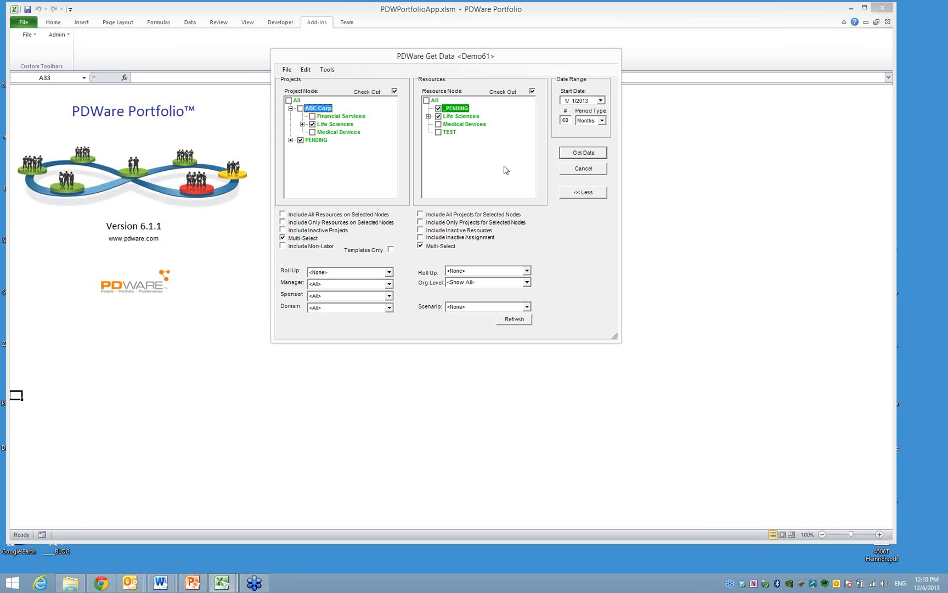
click(586, 102)
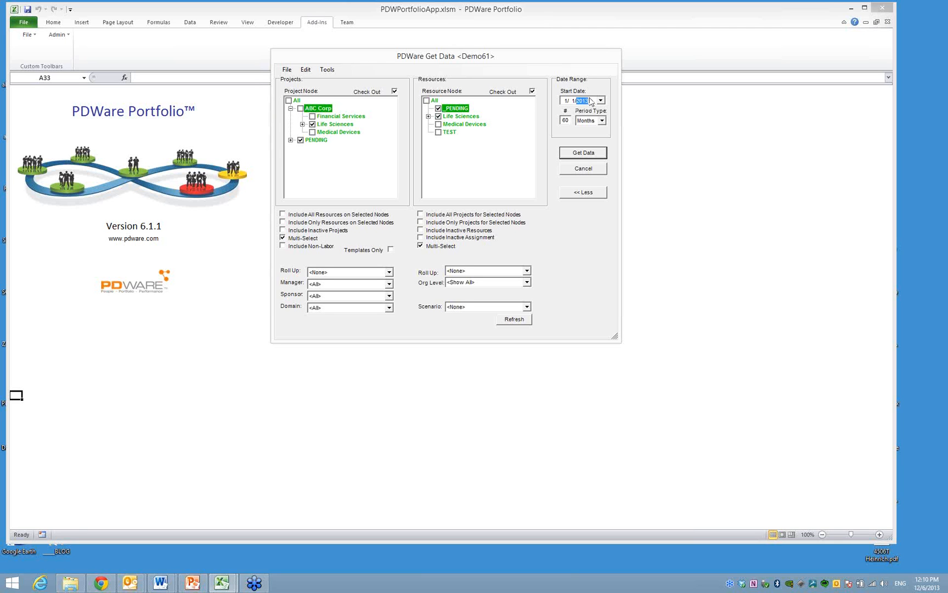
click(569, 121)
click(581, 154)
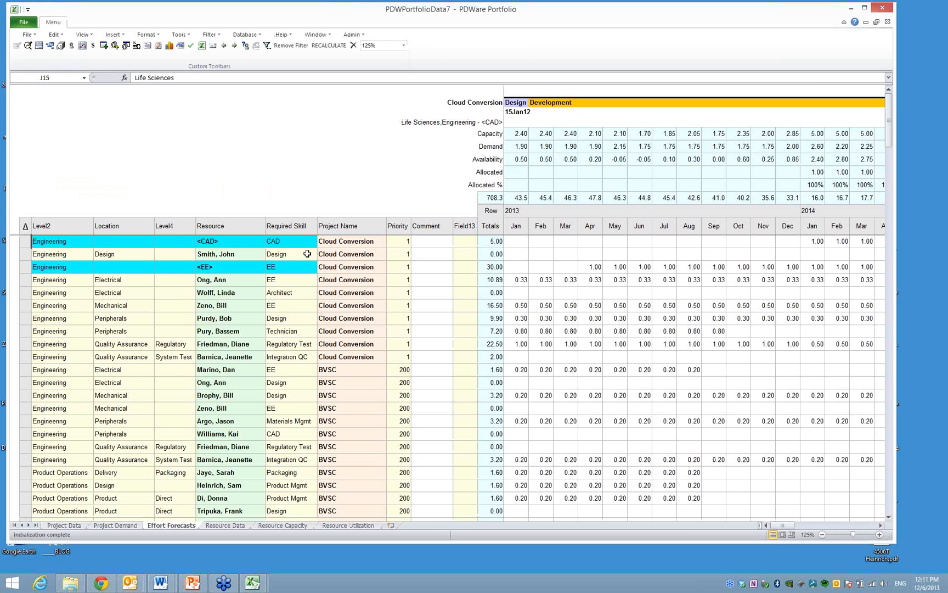
Sort the effort forecasts by Resource and turn off the Use Unused for All allocation optimization.
click(216, 224)
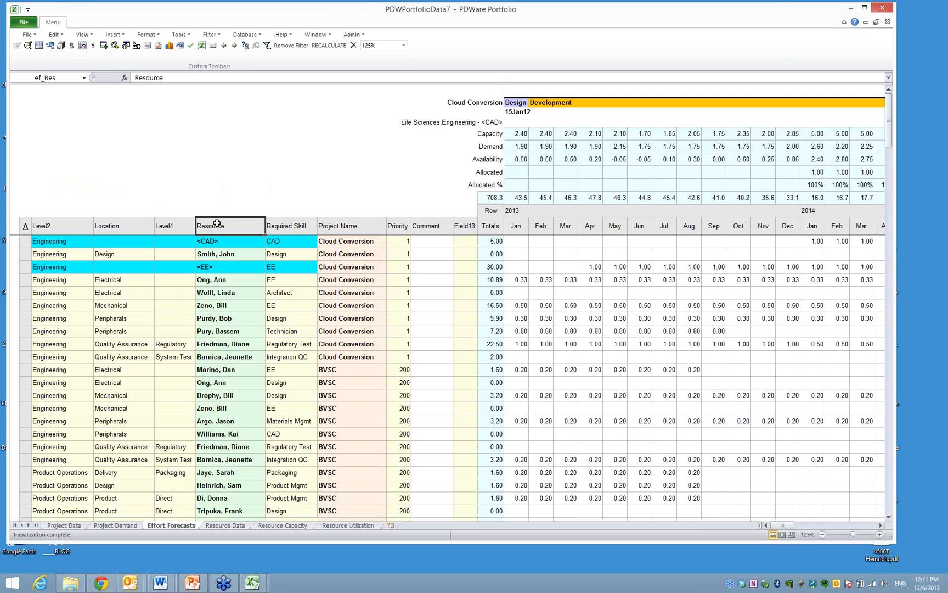
double_click(216, 223)
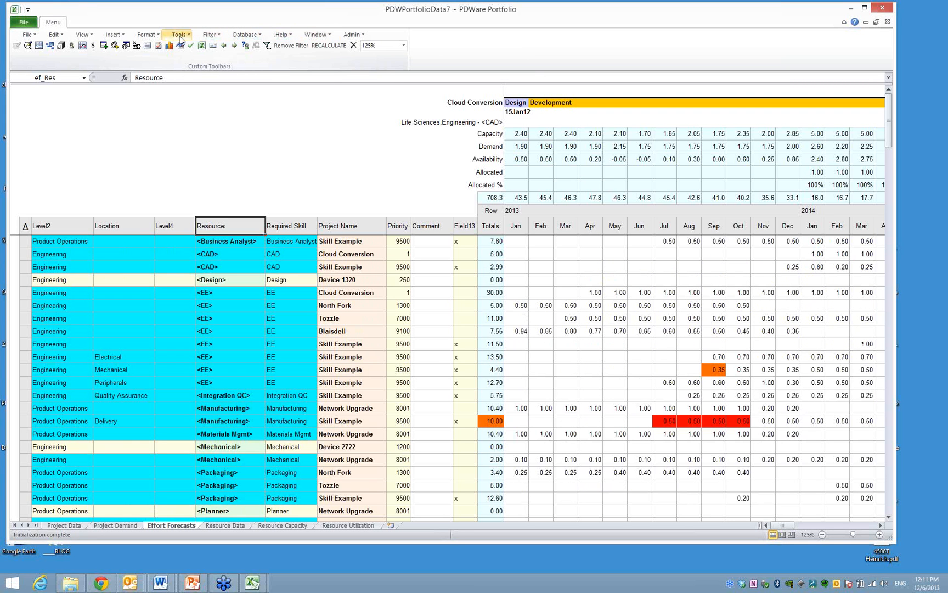
click(180, 36)
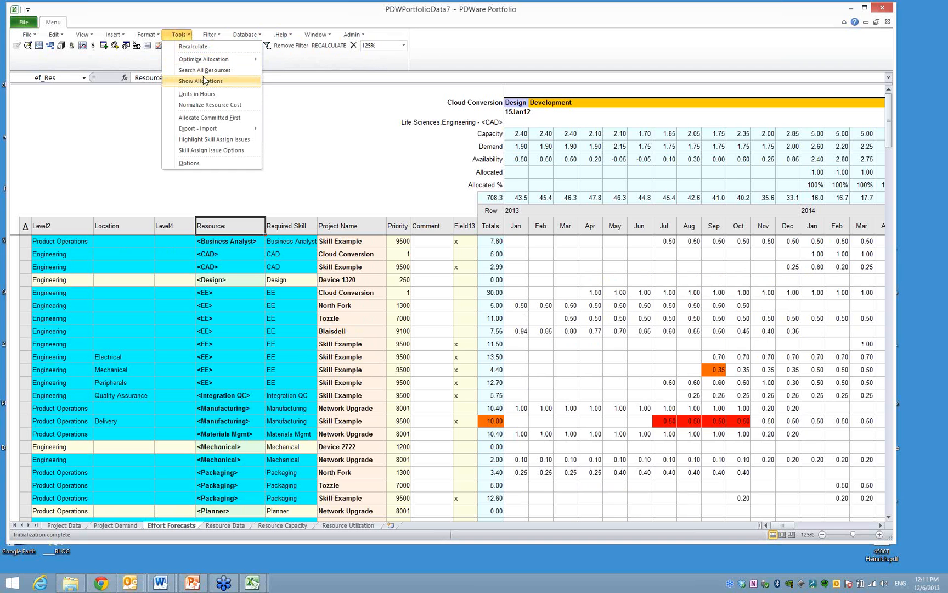
mouse_move(225, 59)
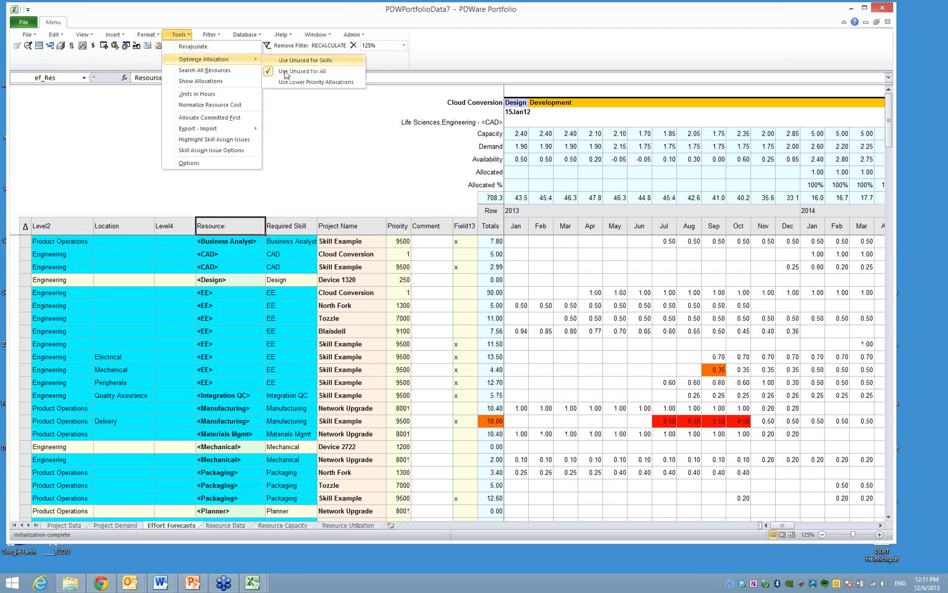
click(287, 72)
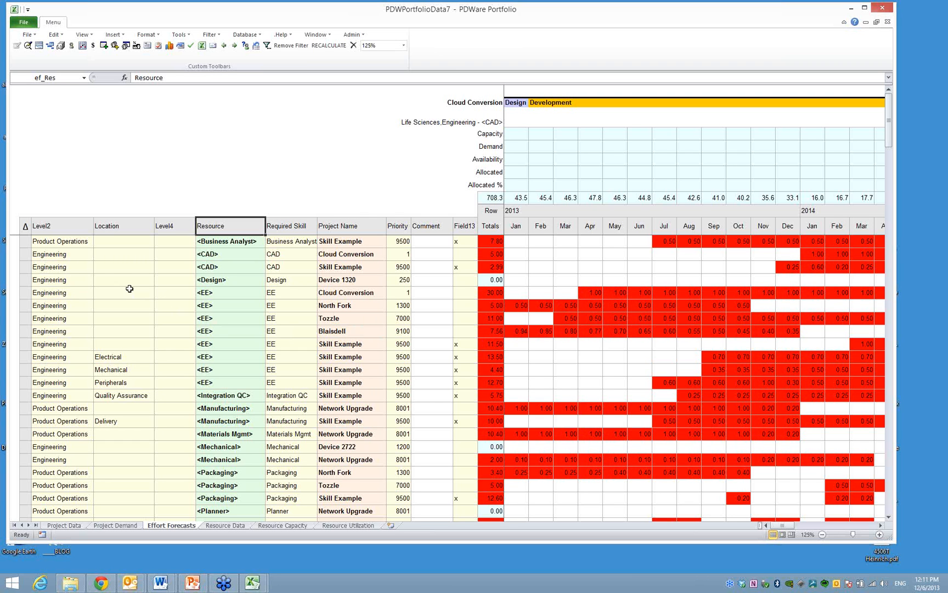
Examine capacity, demand and allocation for the Engineering CAD and EE skill rows, including the Electrical, Mechanical and Peripherals locations.
drag(71, 254, 212, 255)
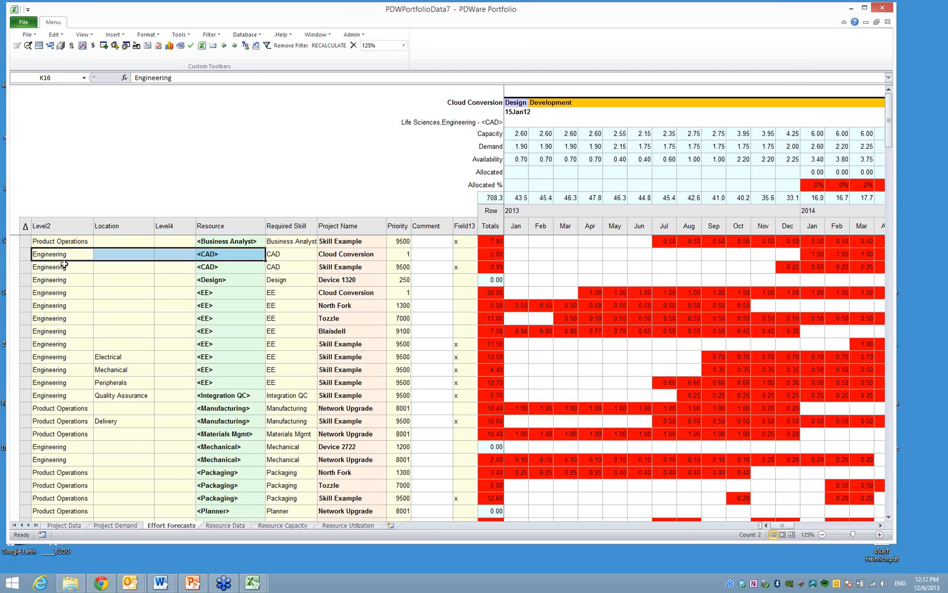
click(75, 293)
drag(155, 299, 226, 292)
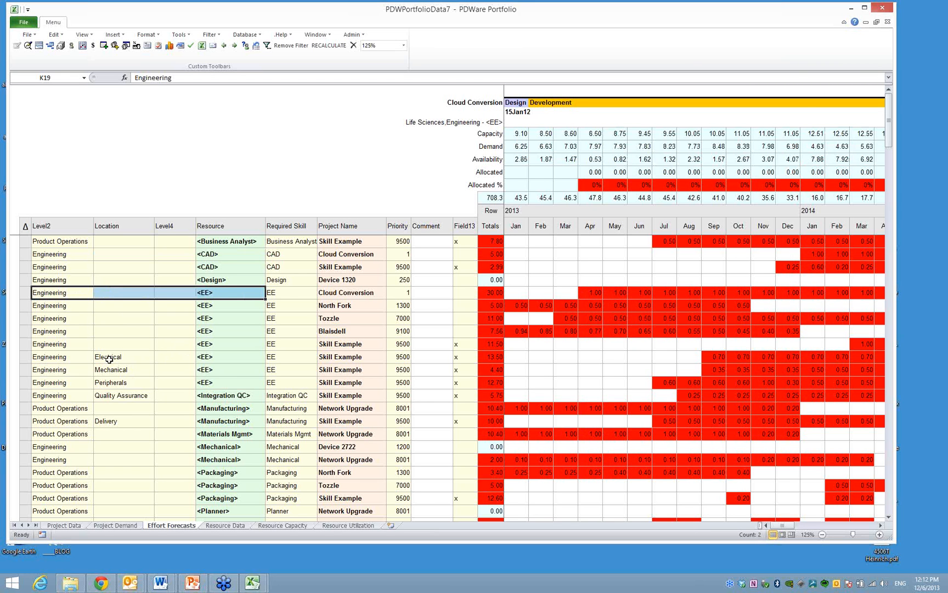
drag(108, 359, 241, 360)
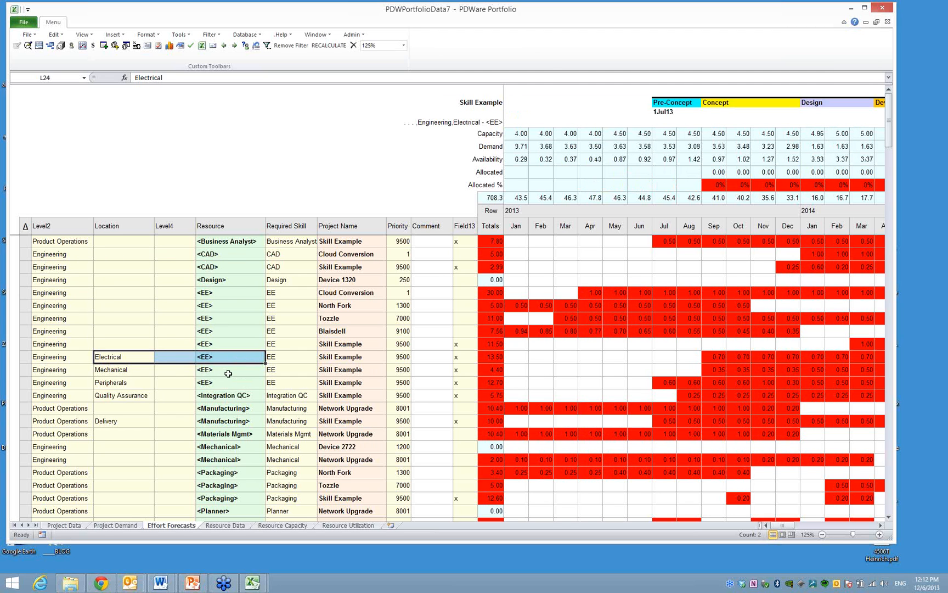
click(120, 370)
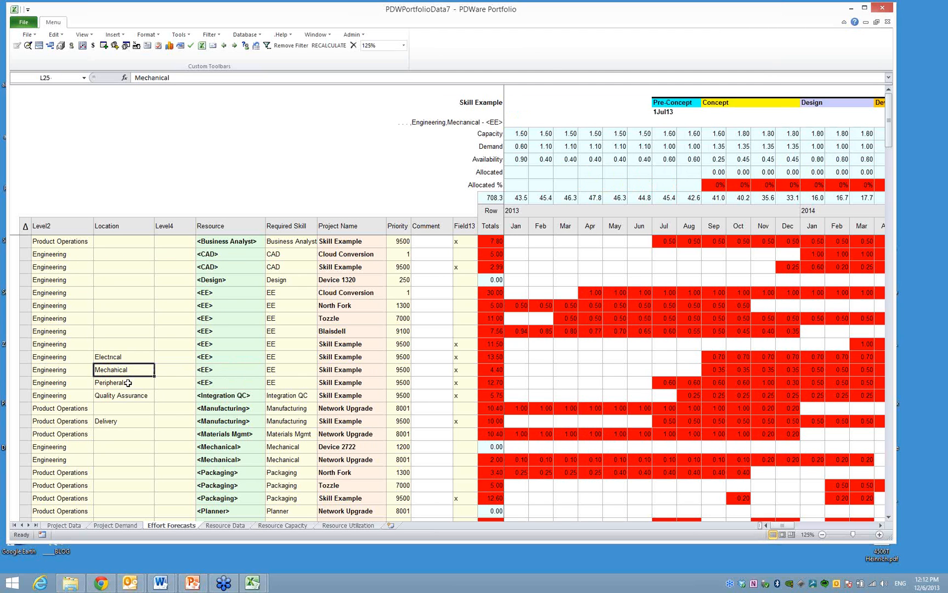
click(126, 383)
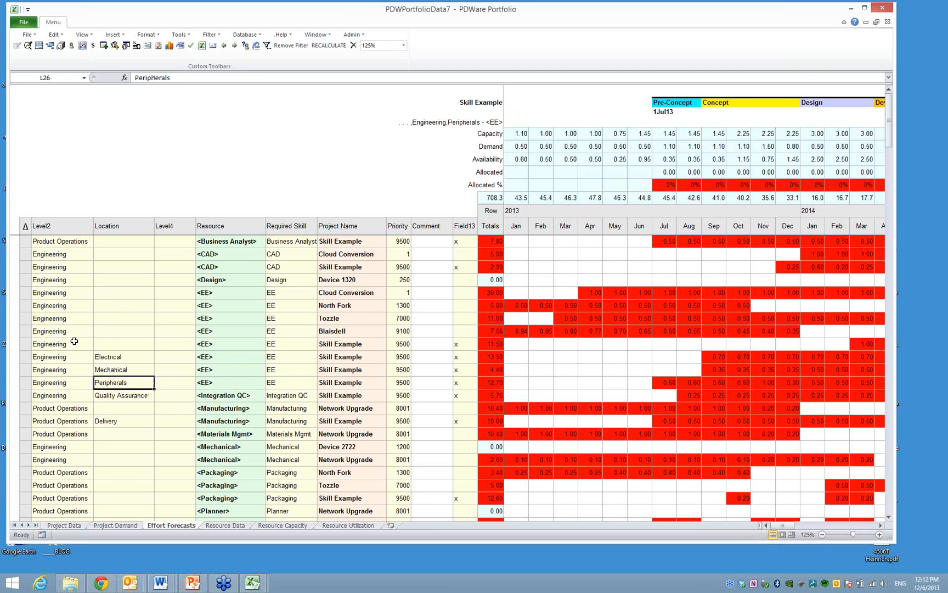
drag(61, 345, 212, 362)
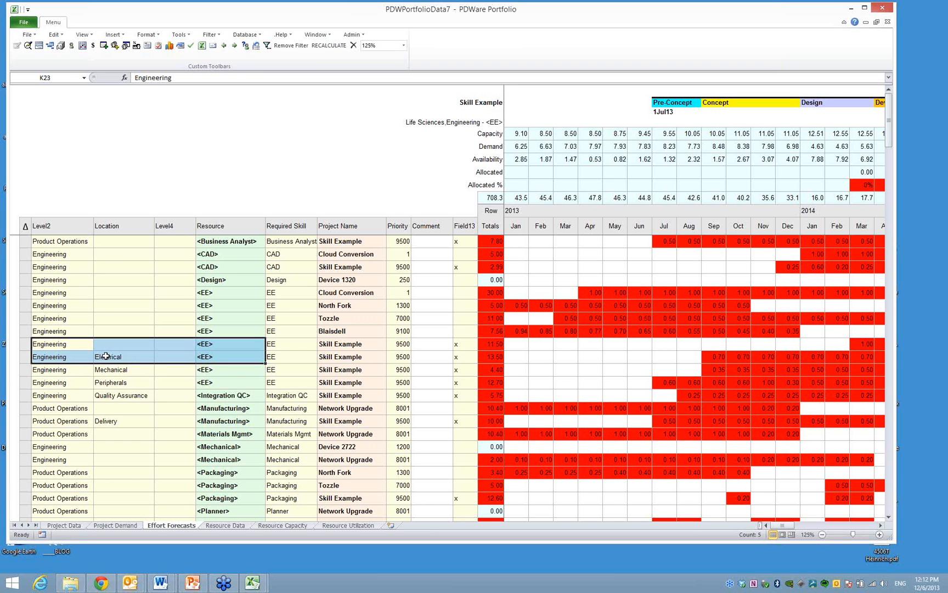
drag(102, 357, 239, 357)
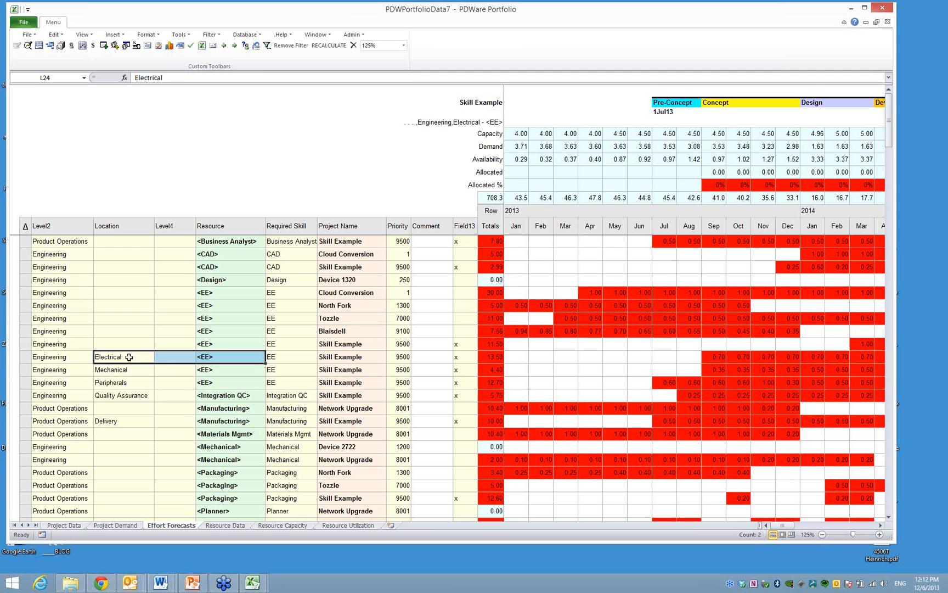
click(213, 345)
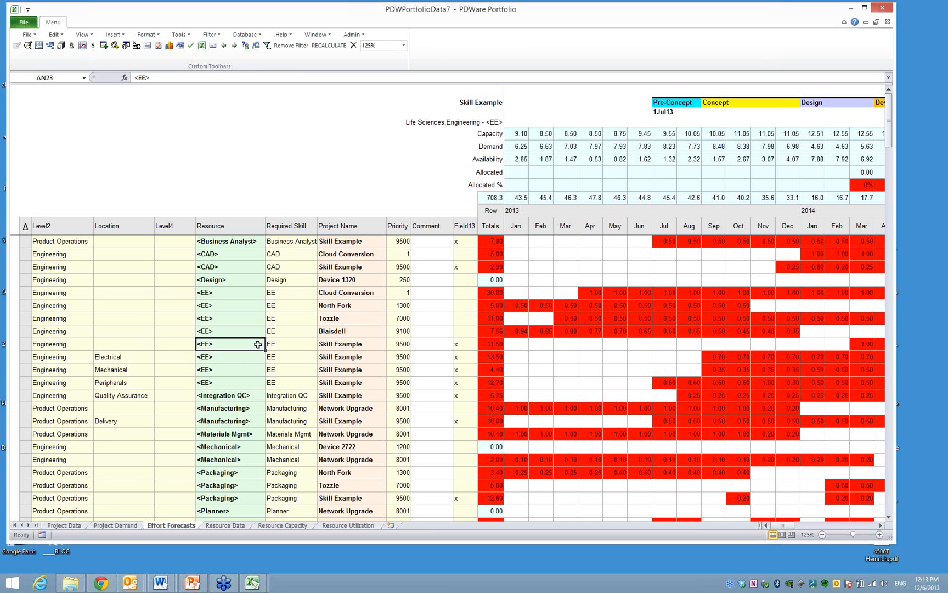
Drill into Tozzle's January 2013 project demand and inspect its skill rows and the System Test resource's monthly shortfall.
click(116, 526)
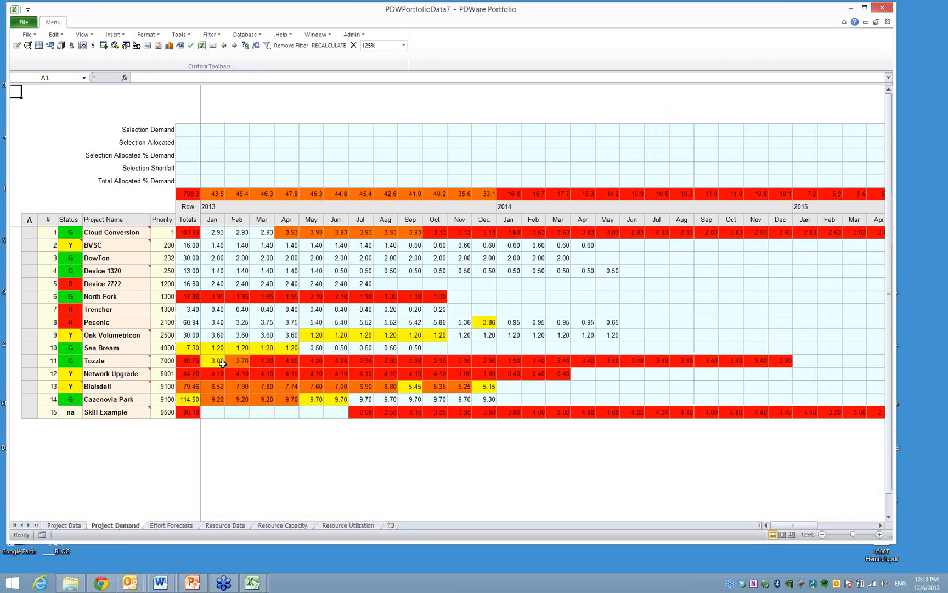
click(217, 360)
double_click(217, 359)
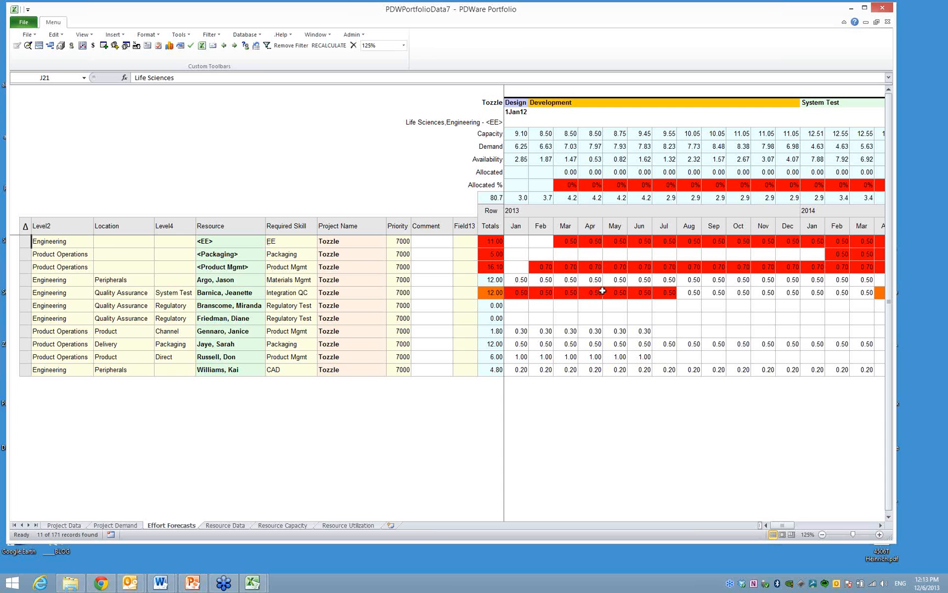
drag(240, 242, 256, 267)
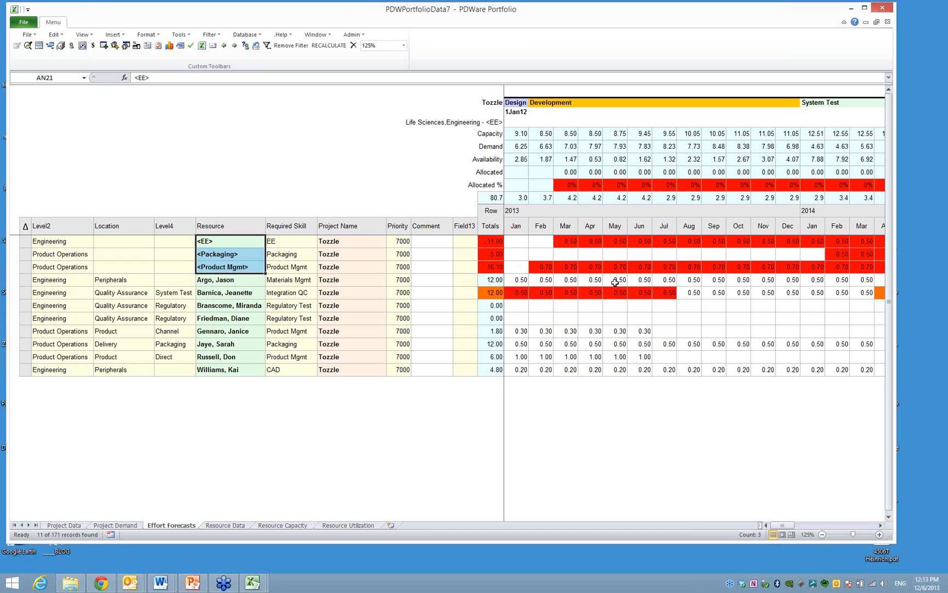
click(228, 292)
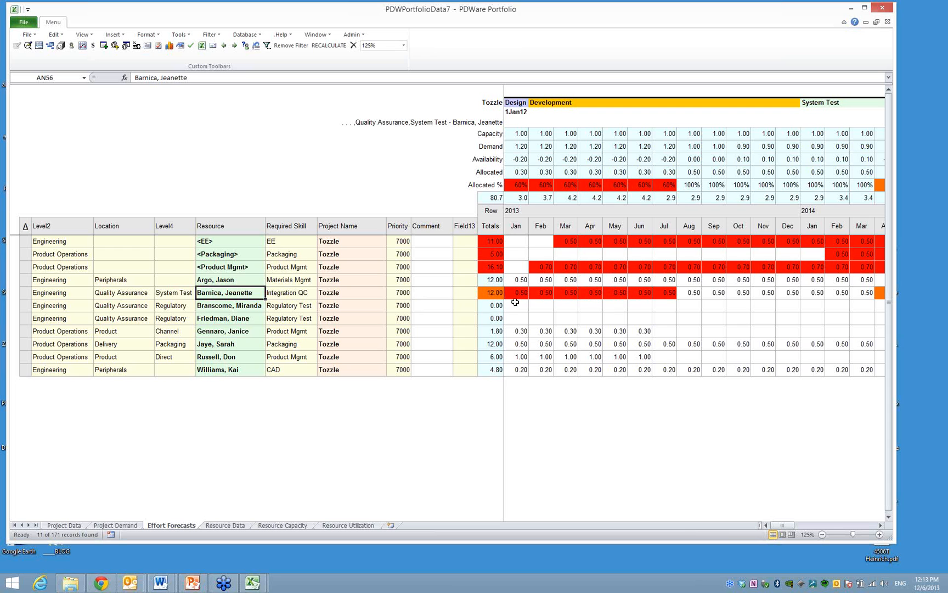
drag(518, 293, 720, 293)
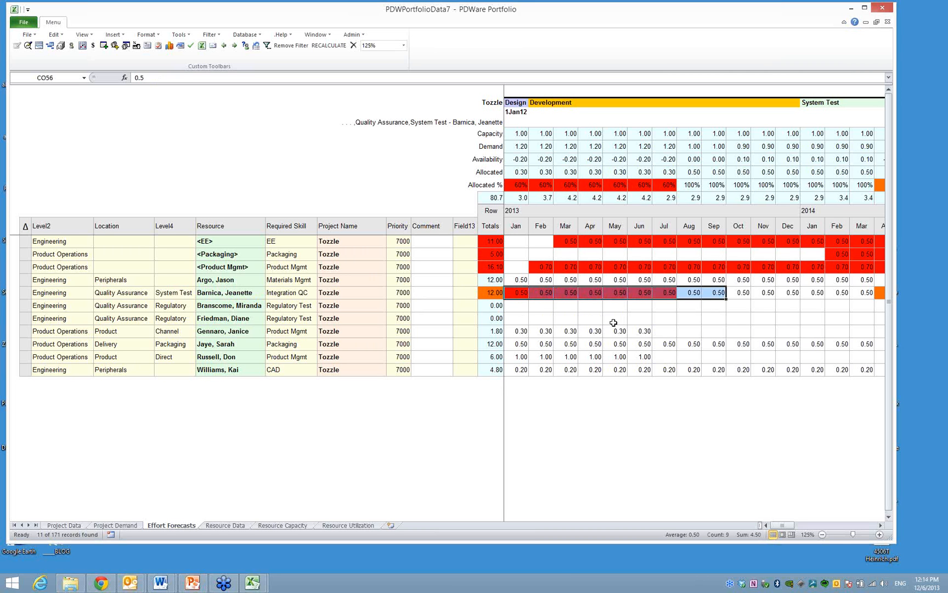
click(309, 293)
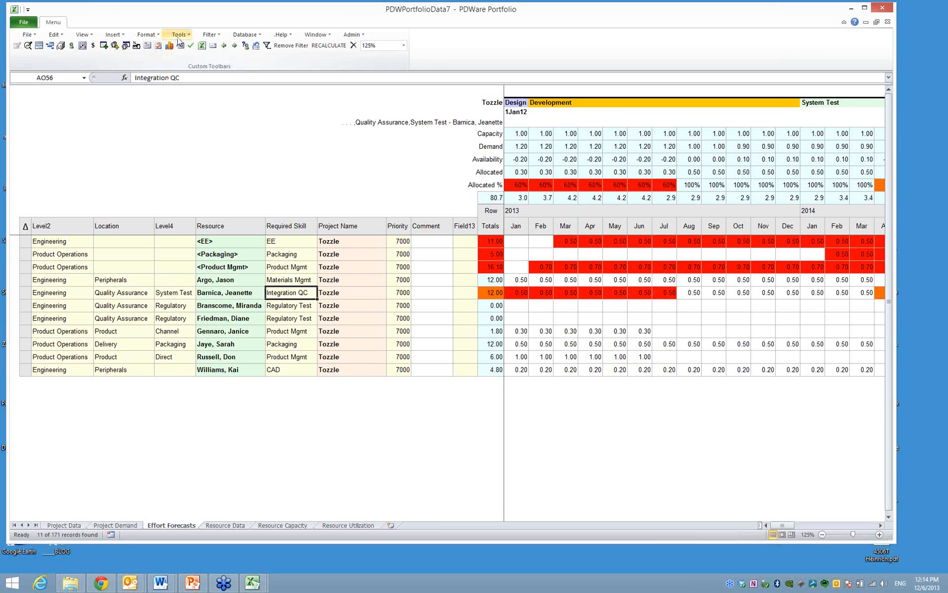
Optimize allocation with Use Unused for Skills and check the Product Operations Packaging skill row.
click(179, 34)
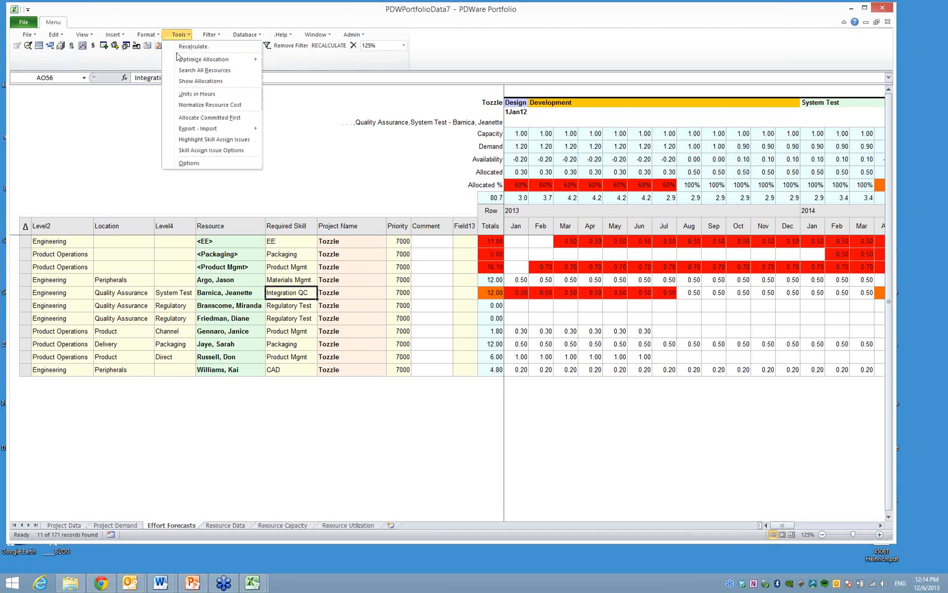
mouse_move(236, 60)
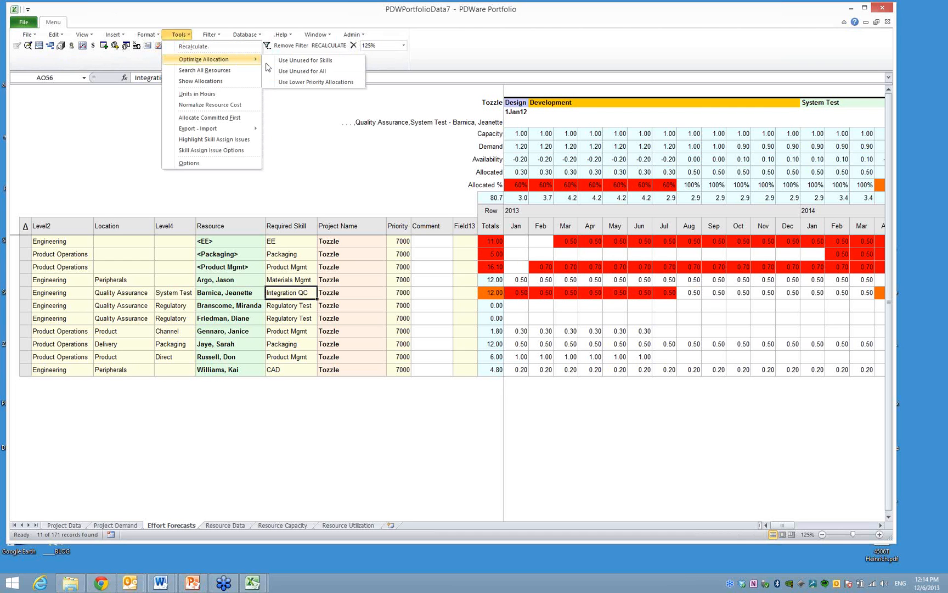
click(301, 61)
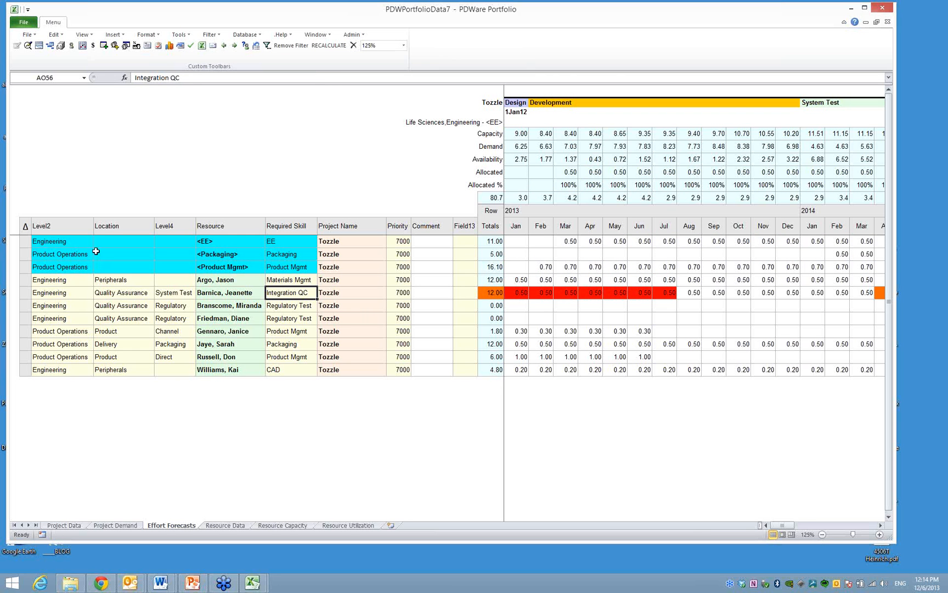
click(71, 256)
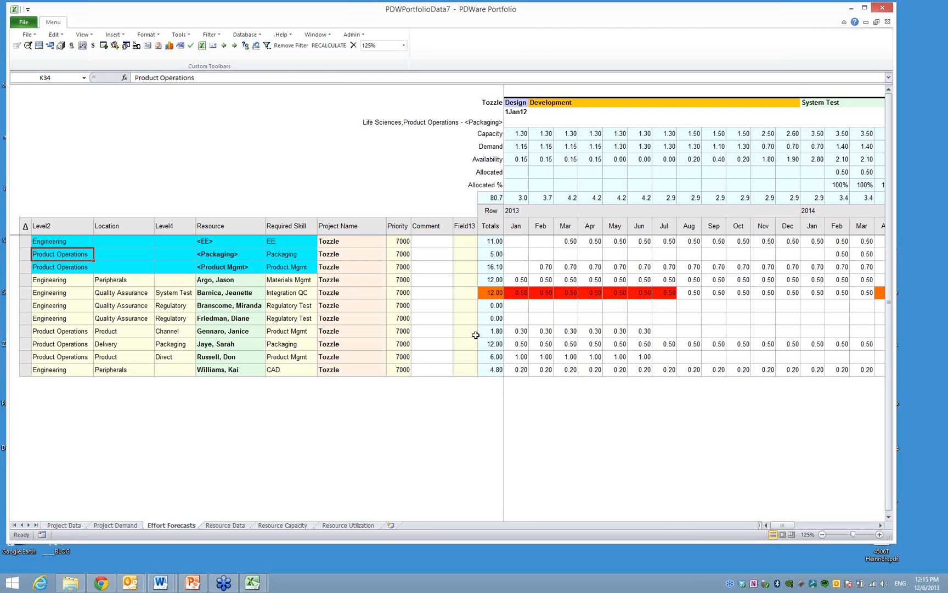
Review the System Test resource's demand across projects and convert its January–July 2013 Tozzle shortfall to skill demand.
double_click(521, 293)
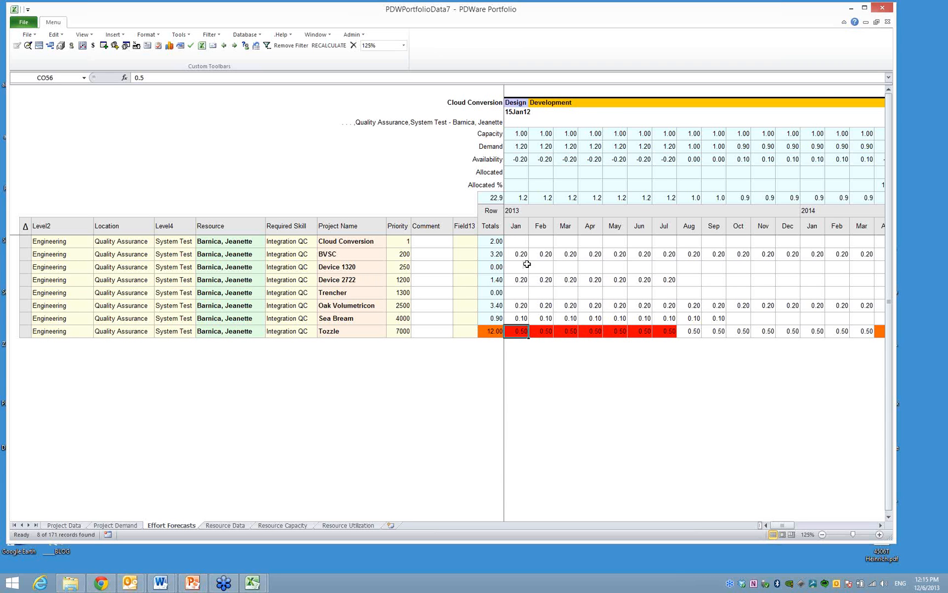
double_click(519, 331)
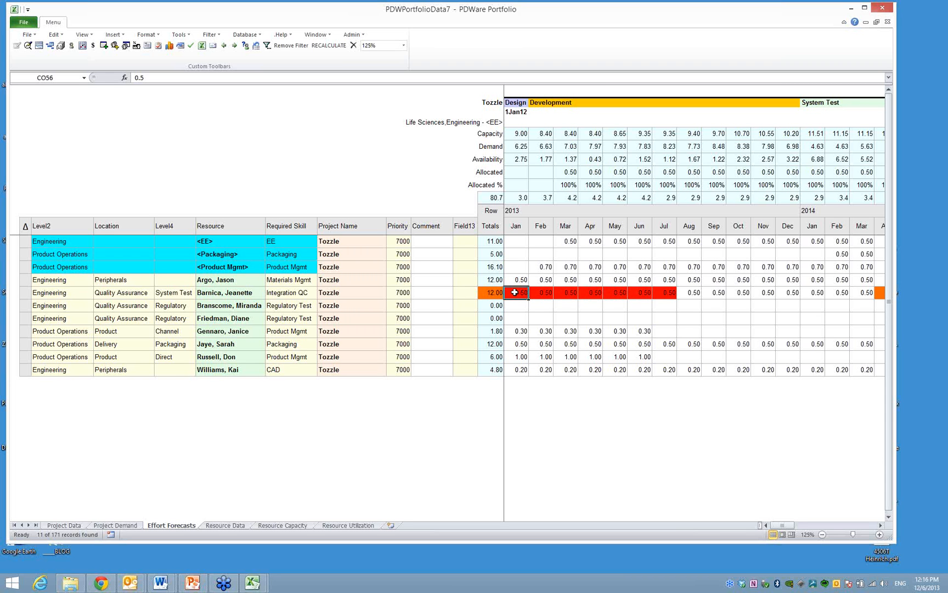
drag(514, 293, 668, 293)
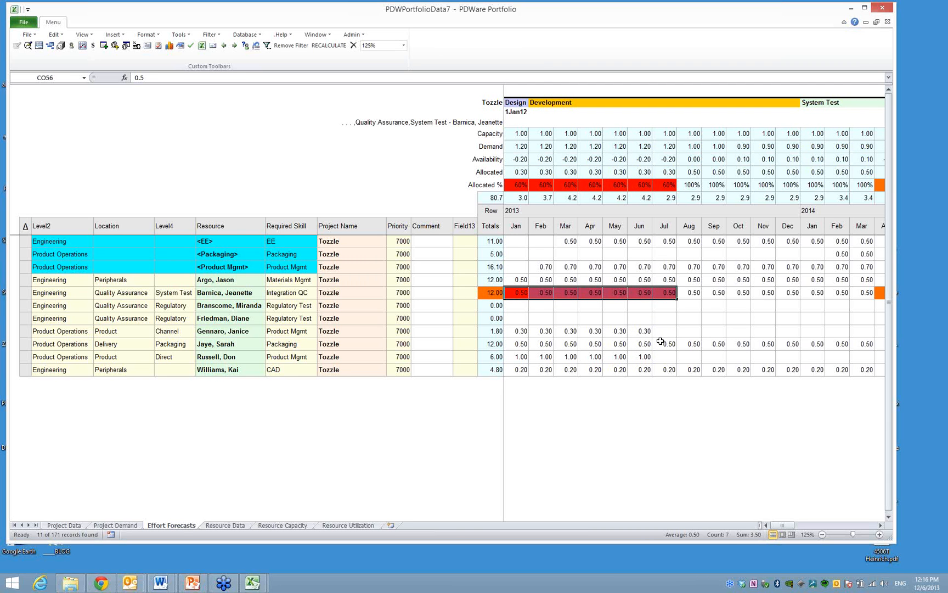
right_click(523, 291)
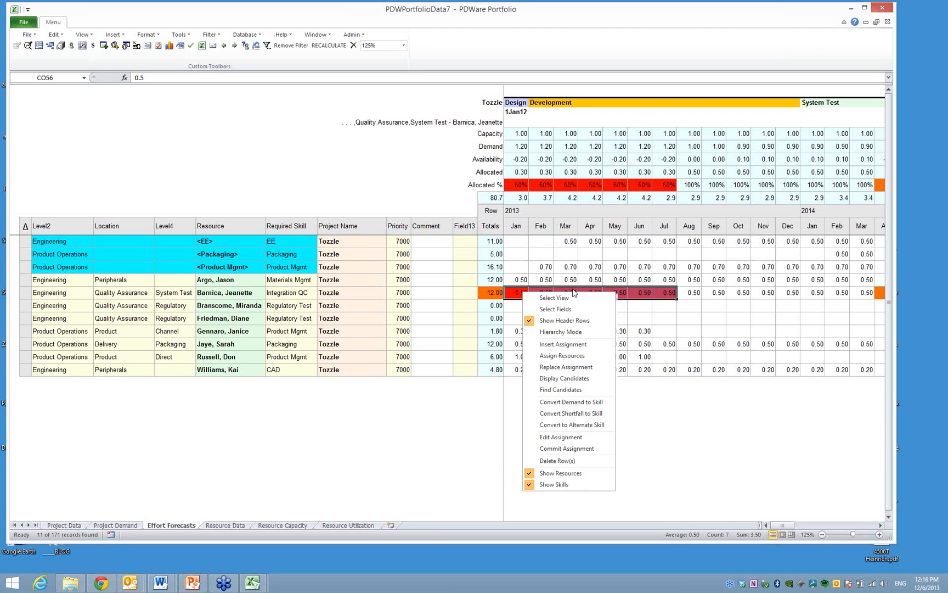
click(584, 417)
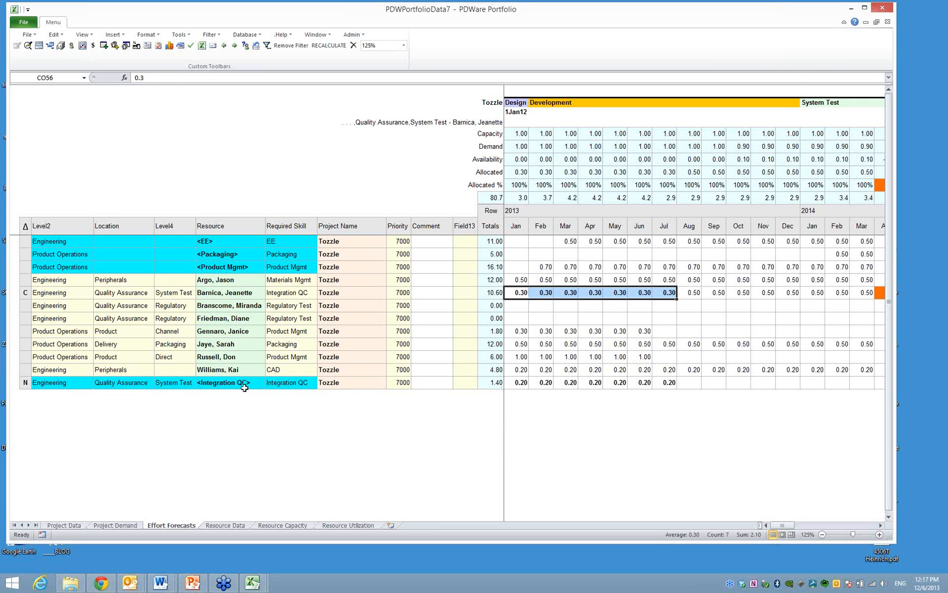
click(301, 386)
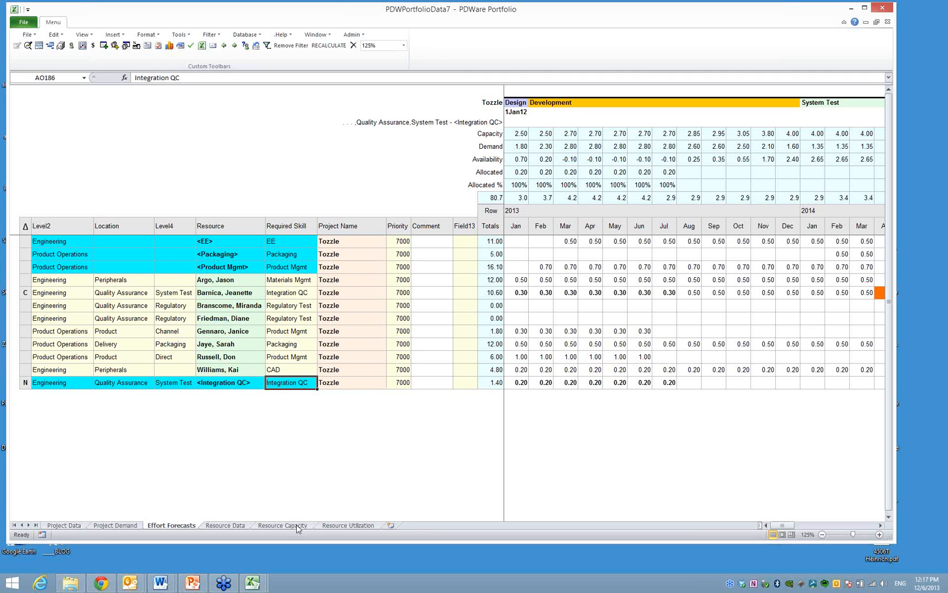
Optimize allocation across the project demand with the Use Unused for All option.
click(122, 524)
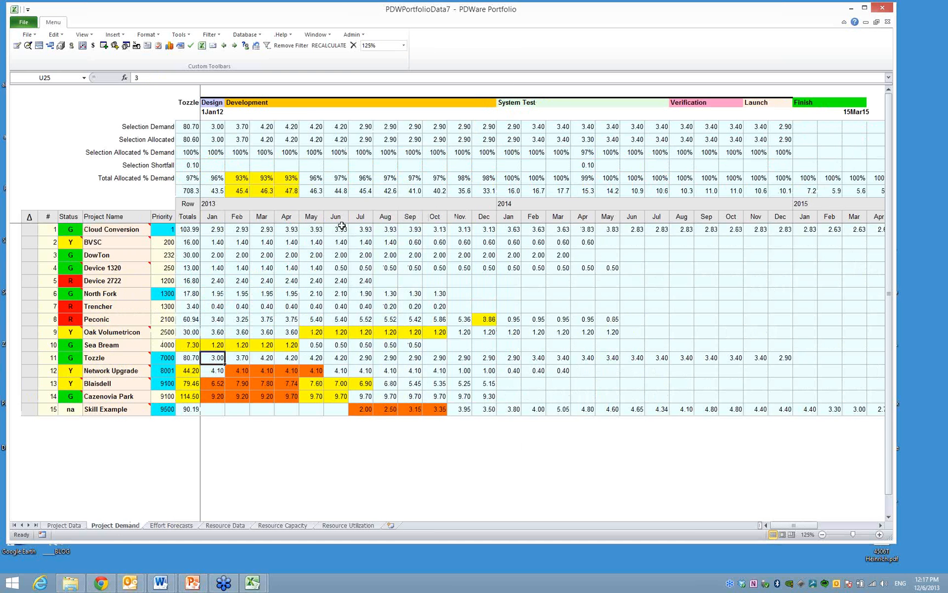
click(181, 35)
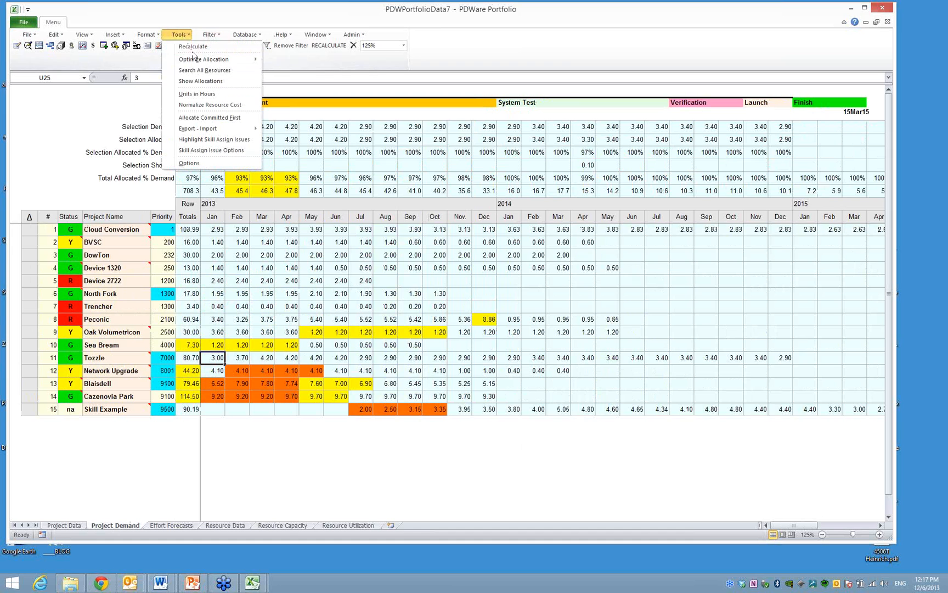
mouse_move(204, 60)
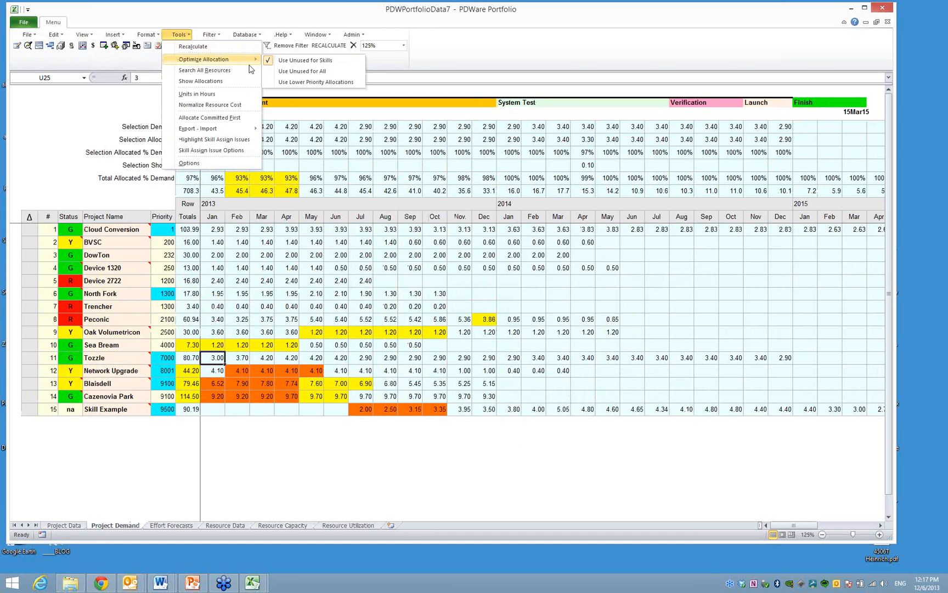
click(302, 71)
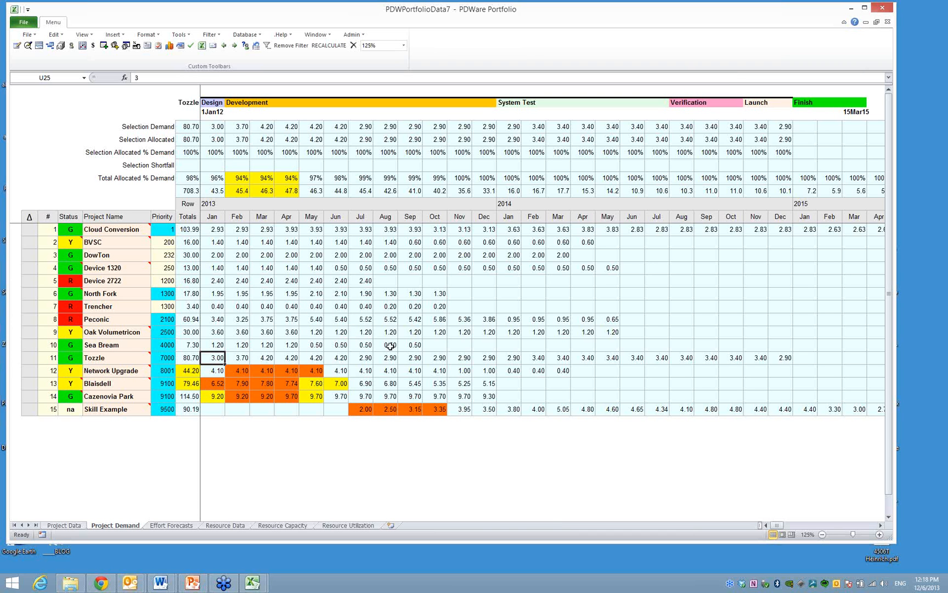
Review the Engineering EE skill row in Tozzle's effort forecasts and return to the project demand view.
click(171, 525)
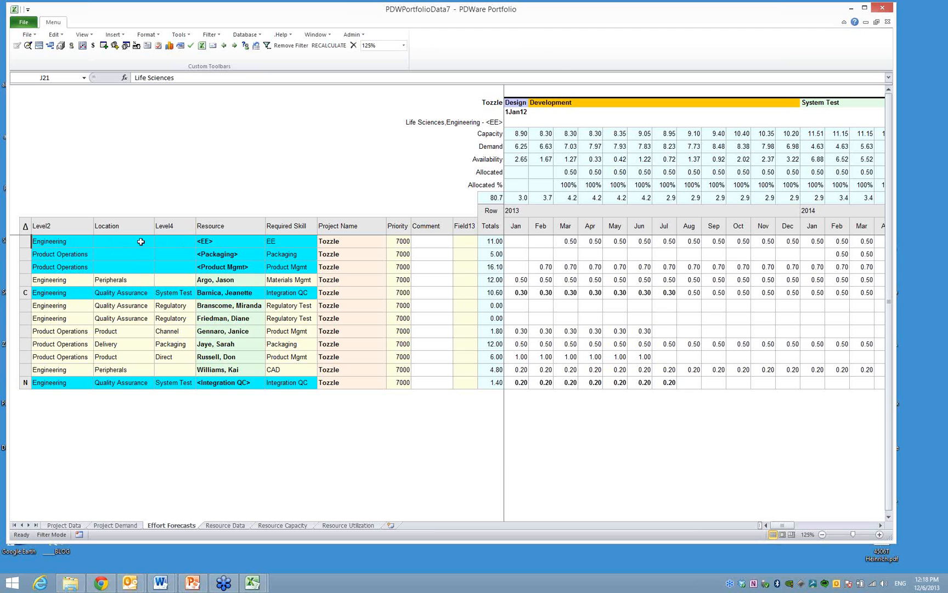
click(181, 241)
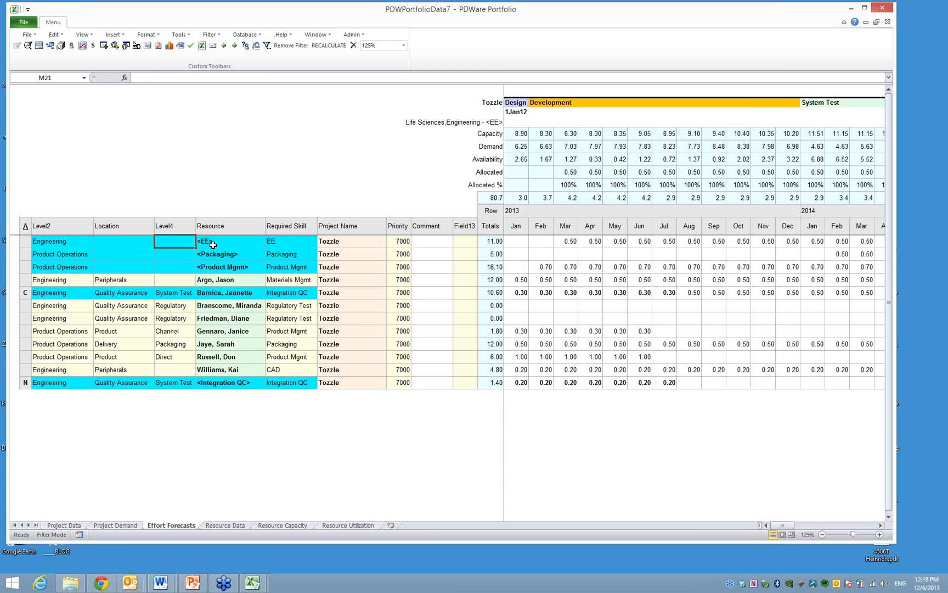
click(115, 525)
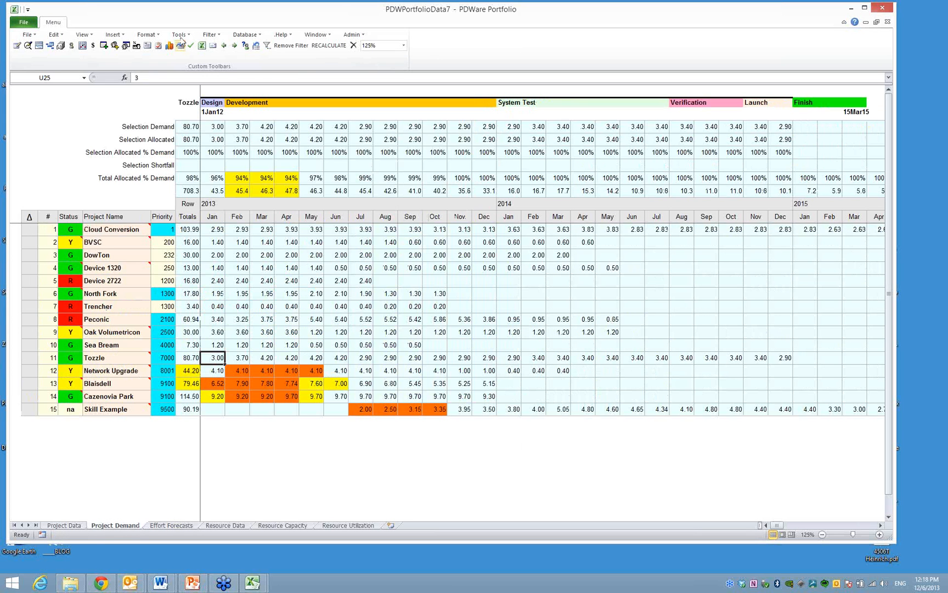
click(180, 34)
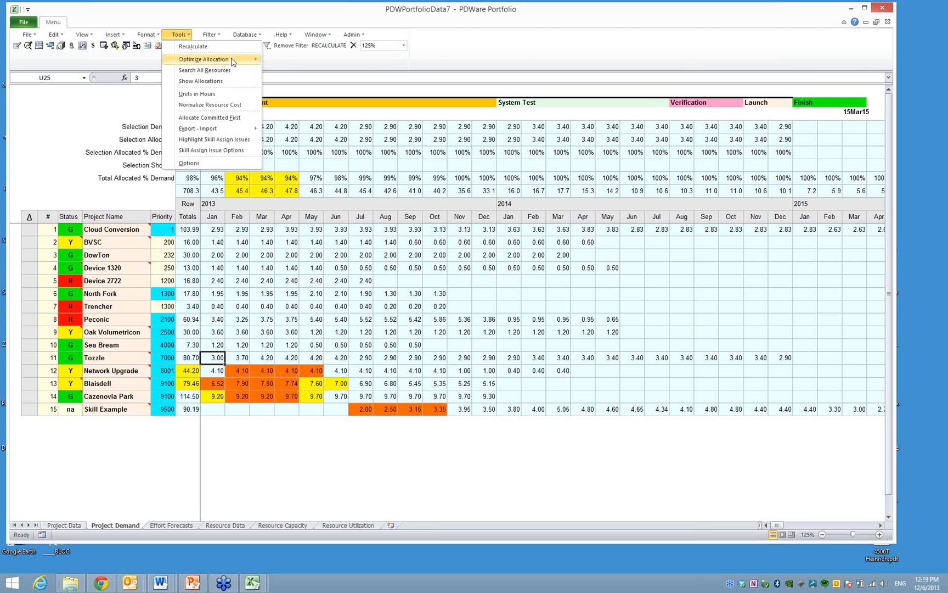
mouse_move(230, 58)
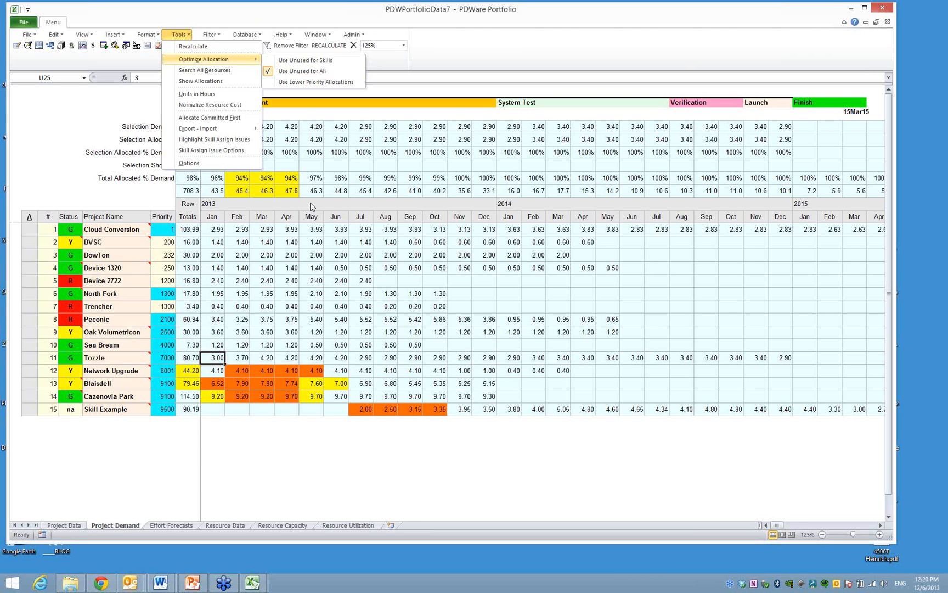
click(250, 239)
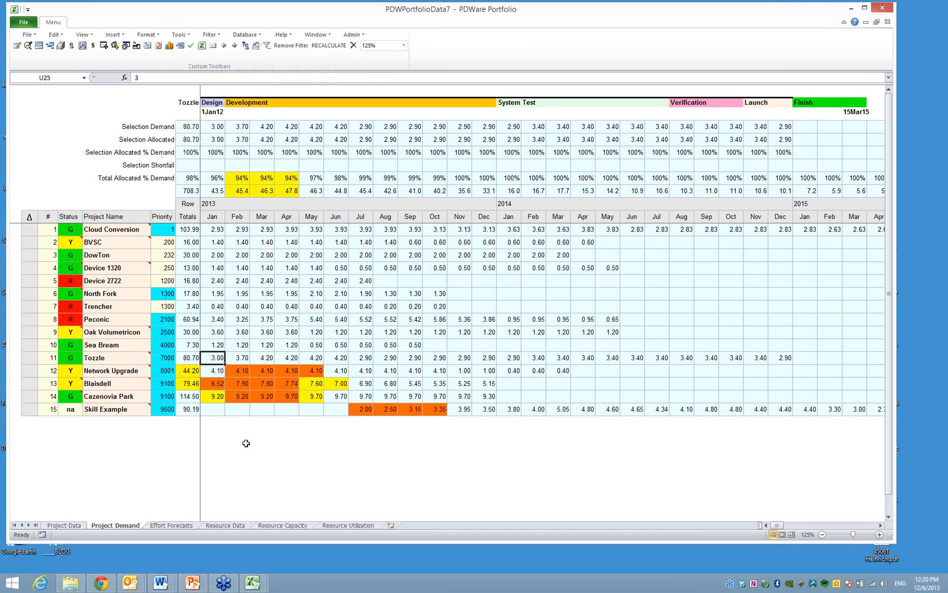
Delete the Skill Example project from the project demand list.
click(128, 412)
right_click(127, 413)
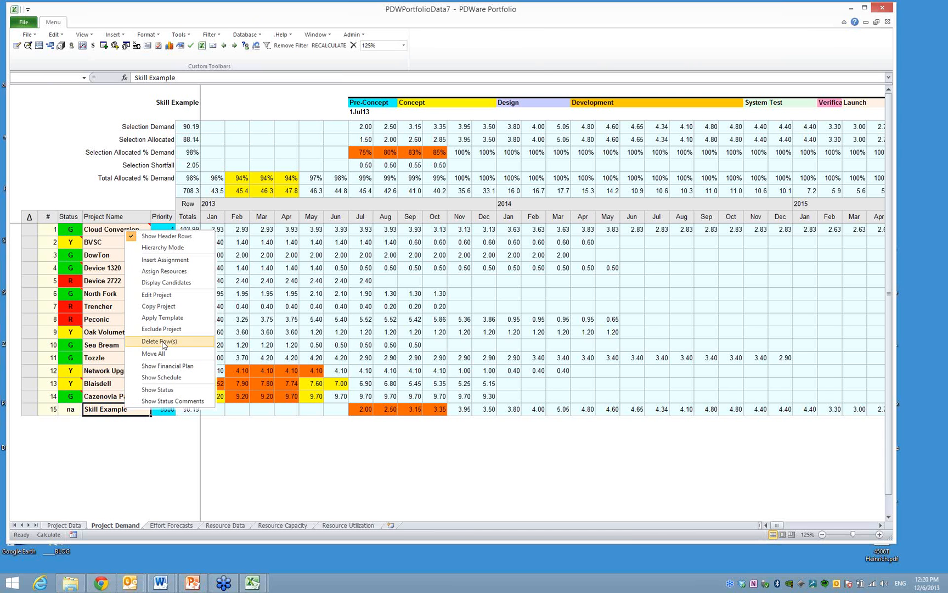
click(161, 342)
click(461, 308)
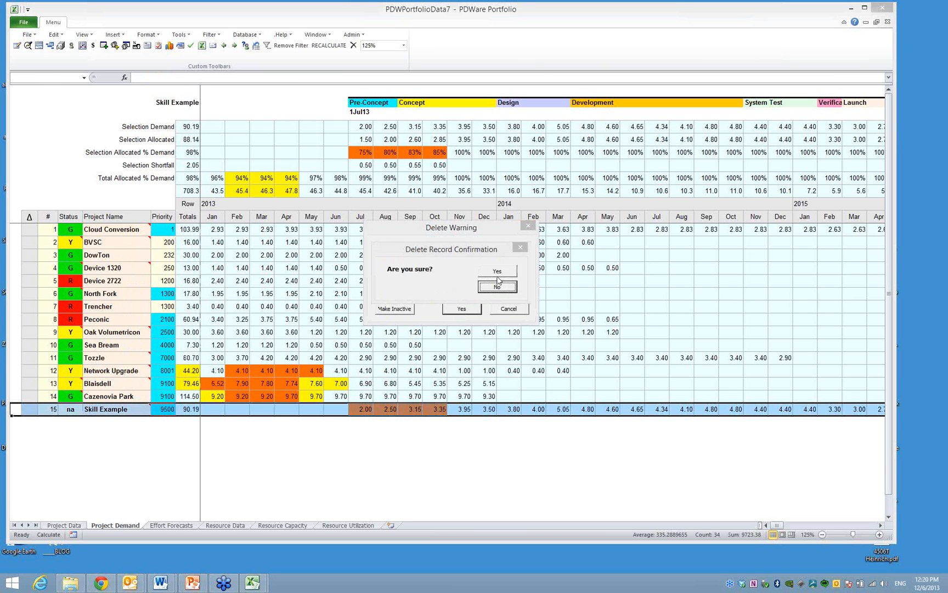
click(498, 269)
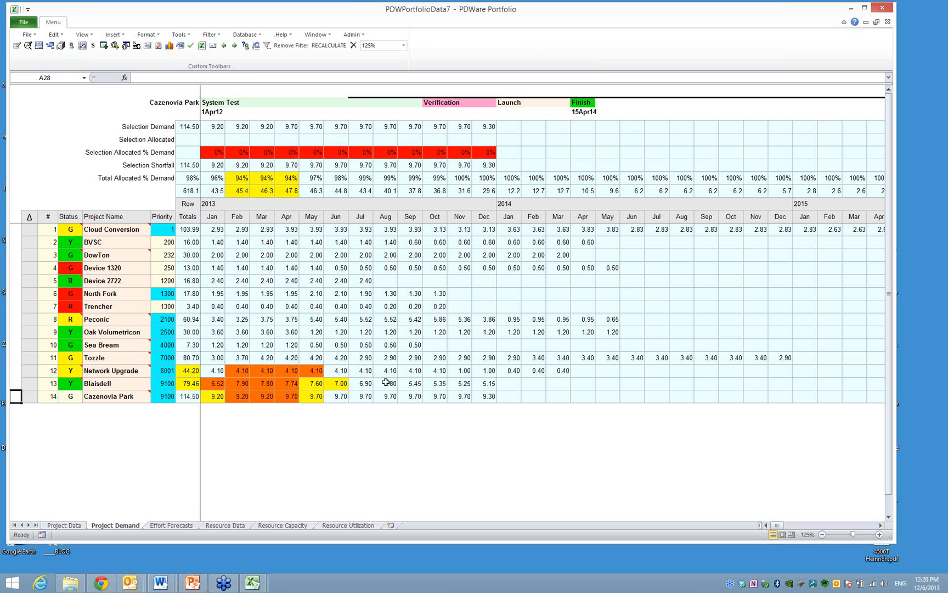
Move all of Network Upgrade's demand by 6 periods, including its phase dates.
right_click(222, 375)
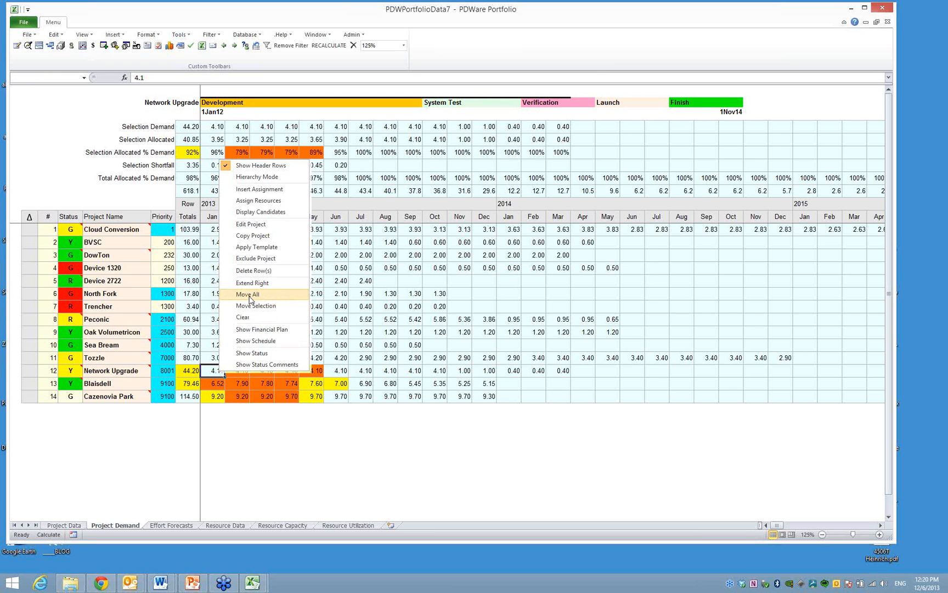
click(249, 299)
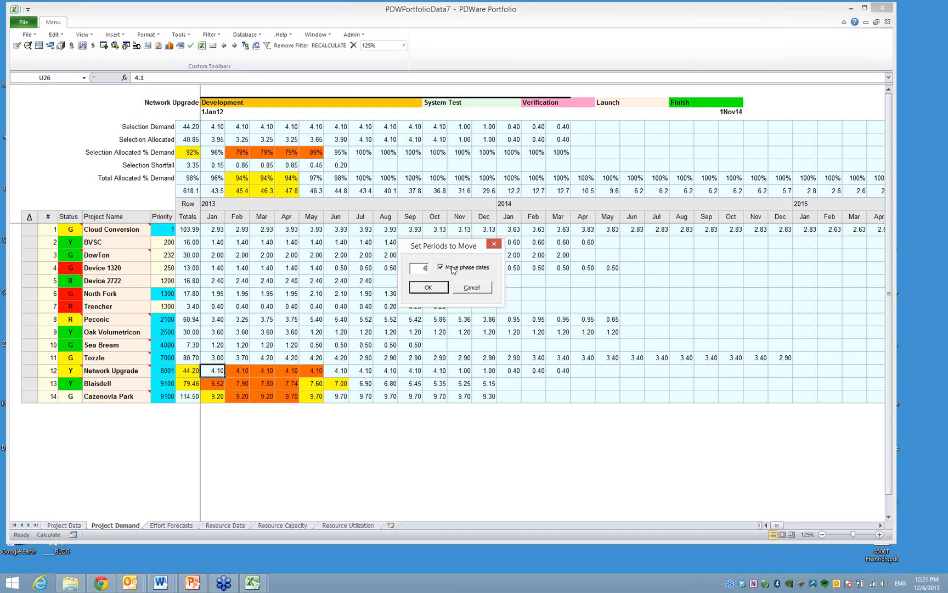
click(430, 288)
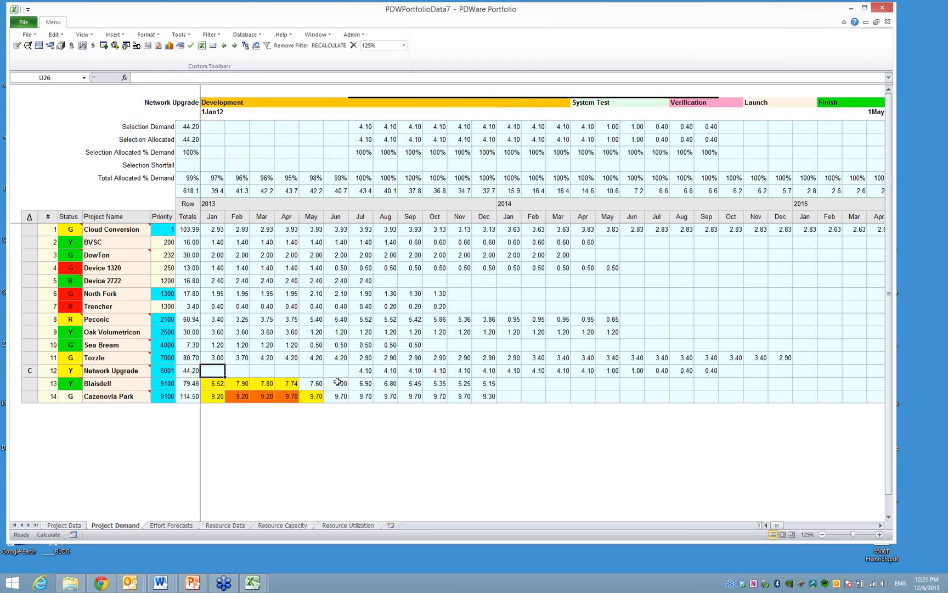
Move all of Cazenovia Park's demand by 4 periods, including its phase dates.
right_click(219, 394)
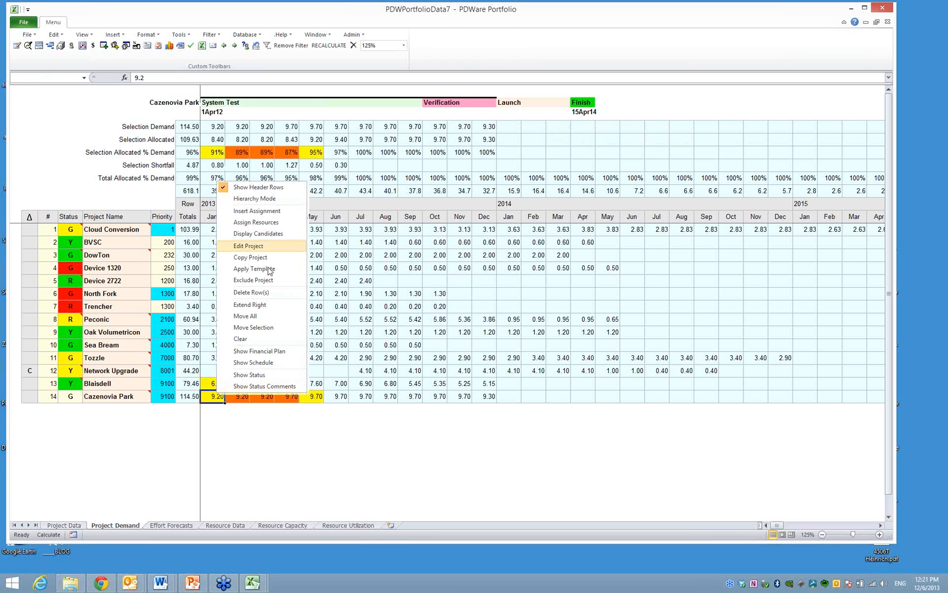
click(255, 318)
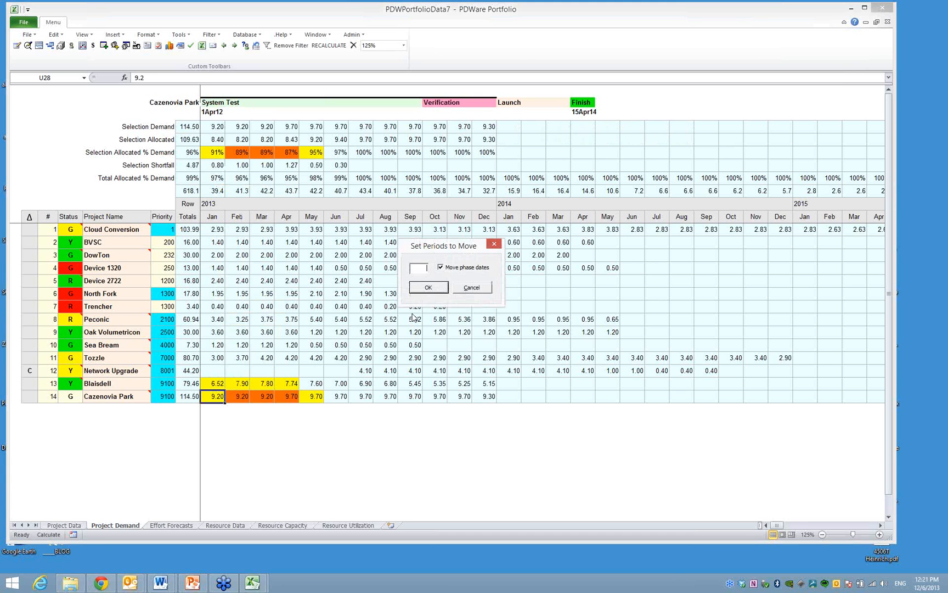
text(4)
key(Return)
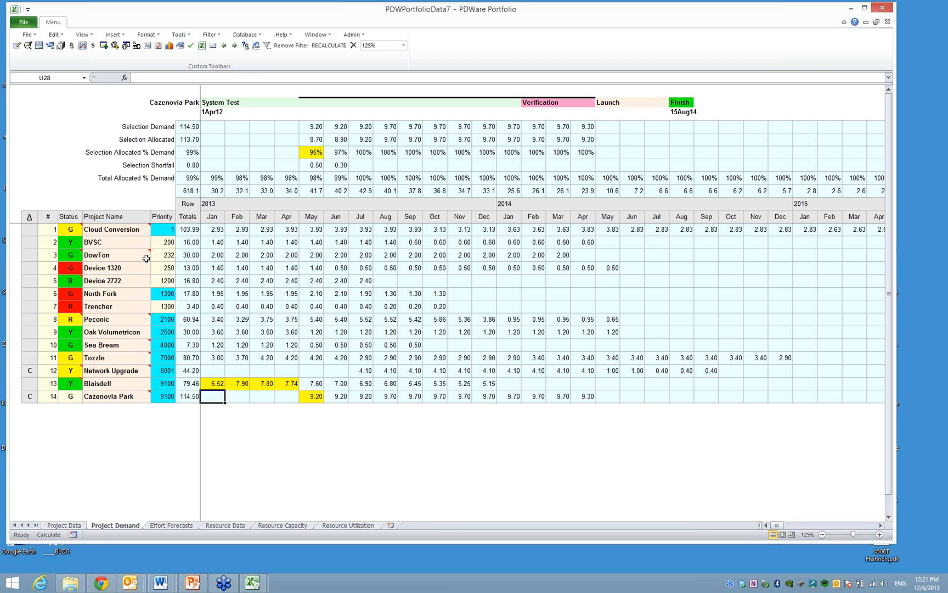
mouse_move(145, 258)
click(110, 247)
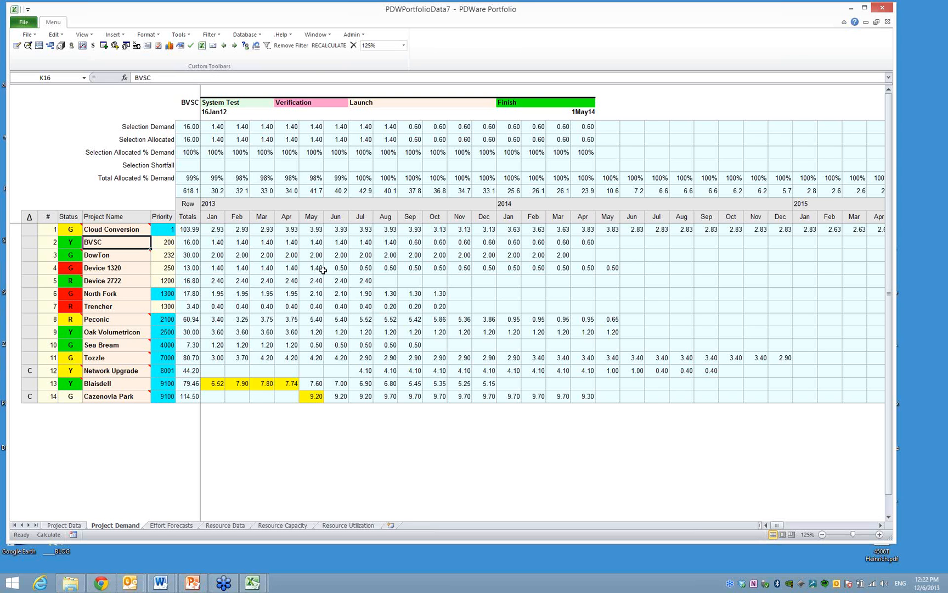
click(245, 34)
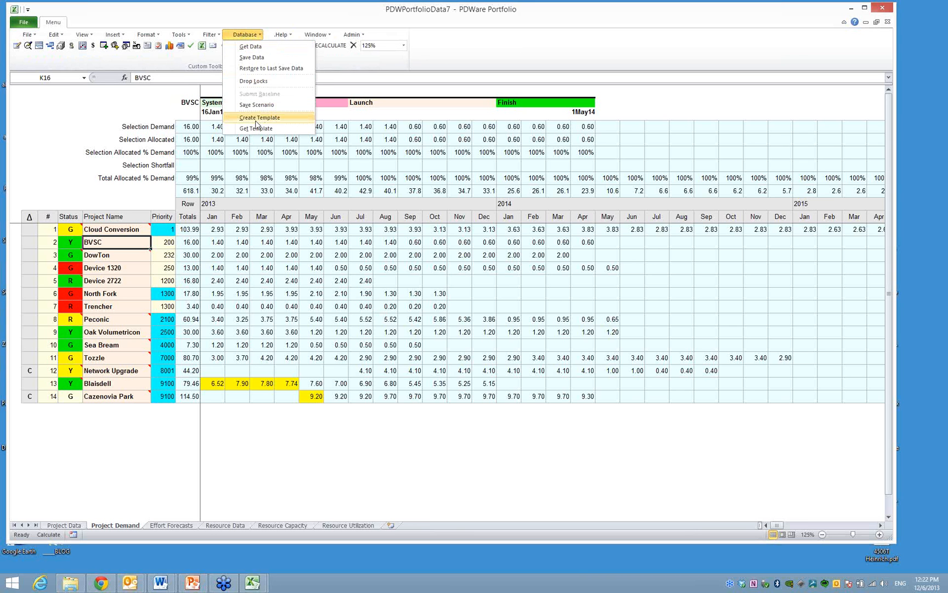
click(360, 314)
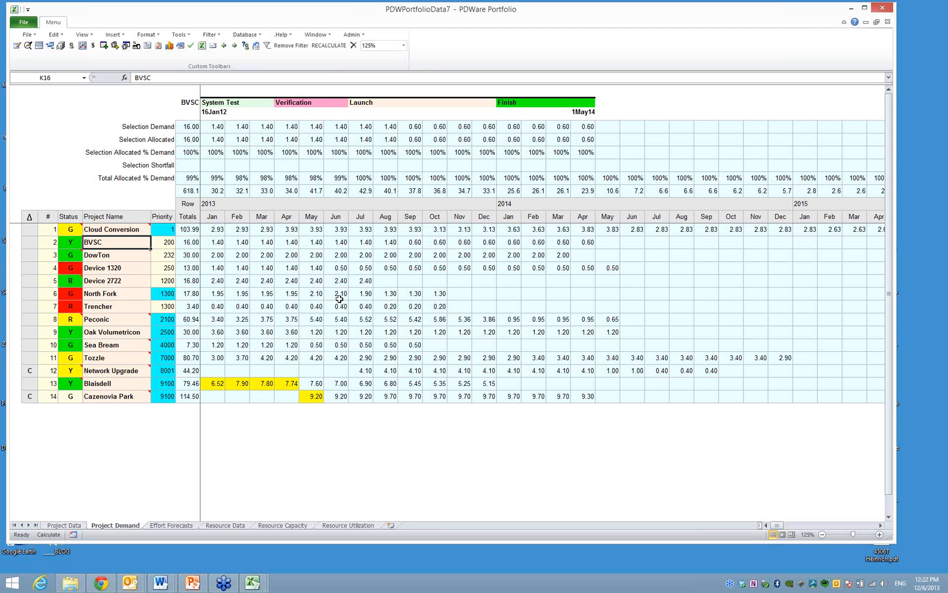
Create the project Able Release from the Major Program template with a start date of 1/1/2014.
click(245, 36)
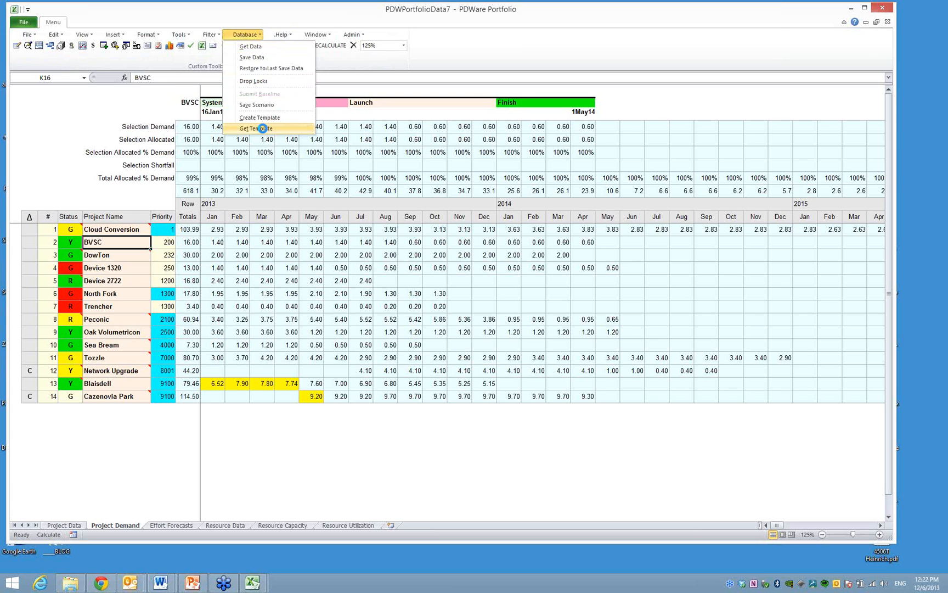
click(255, 128)
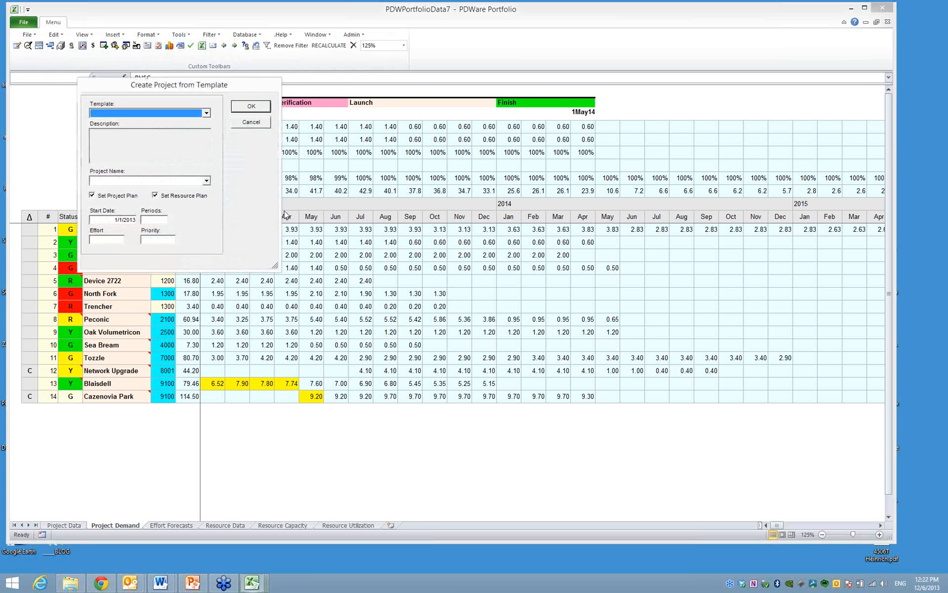
click(186, 113)
click(129, 123)
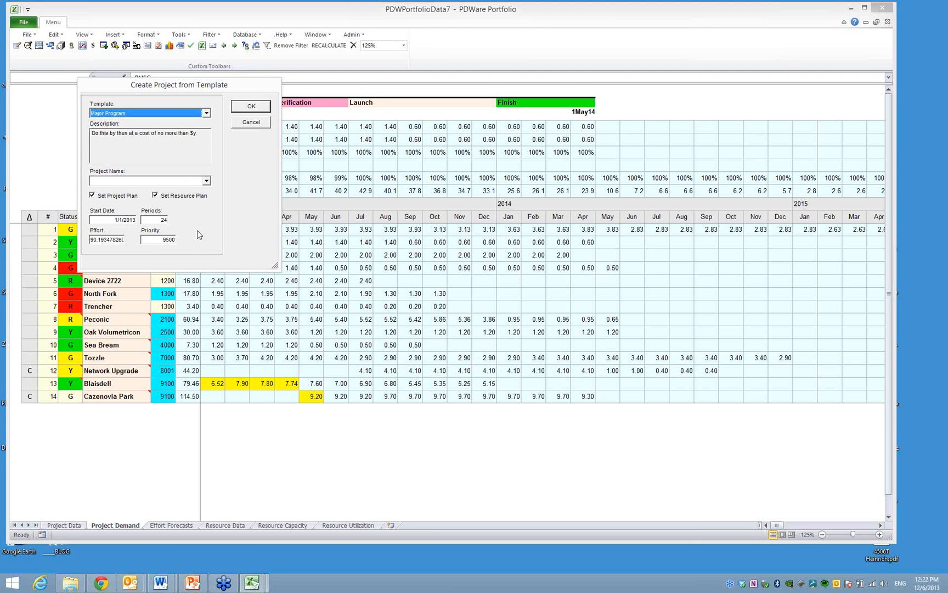
click(137, 180)
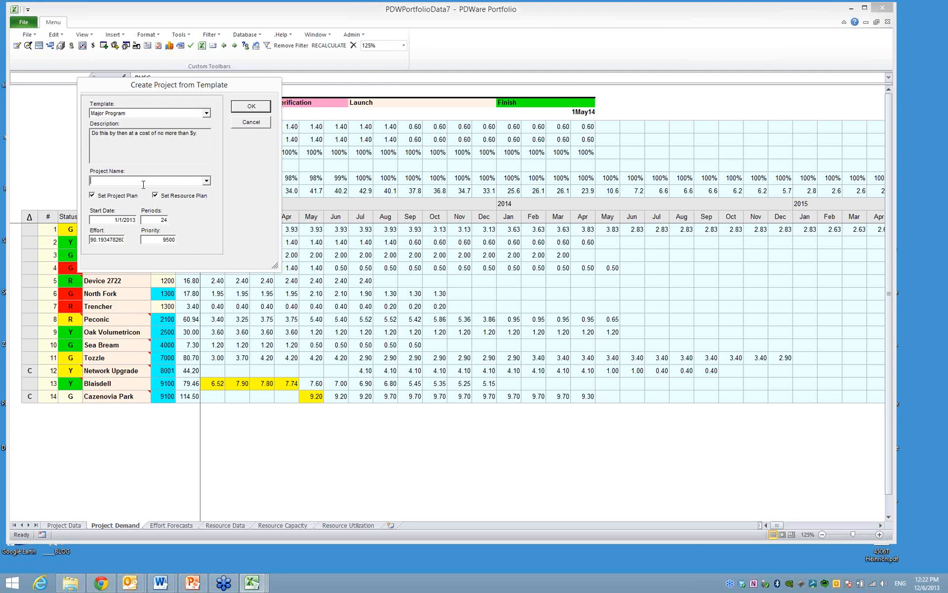
text(Able Release)
click(104, 180)
drag(133, 219, 143, 223)
text(4)
click(251, 107)
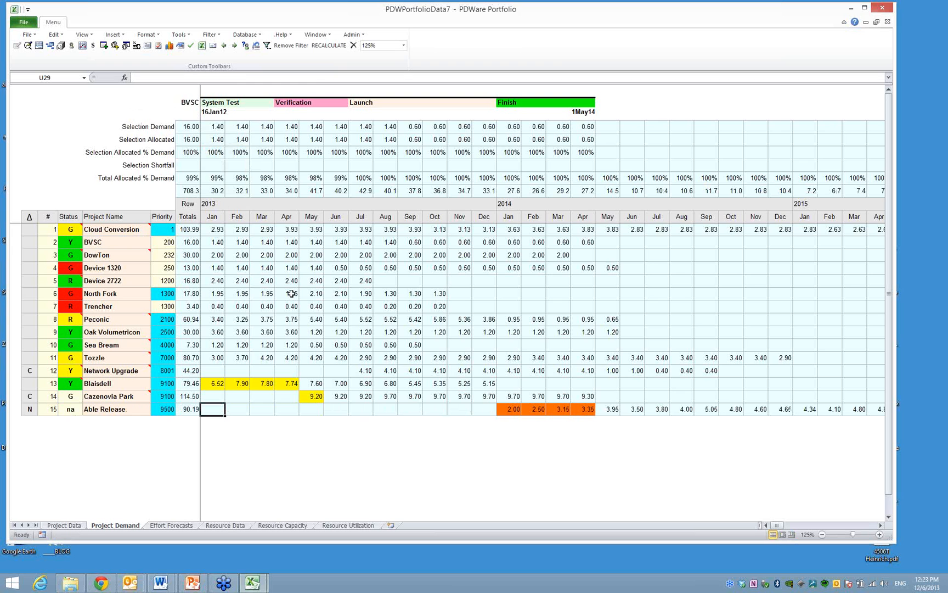
Create the project Baker Release from the Major Program template with a start date of 1/1/2014.
click(245, 36)
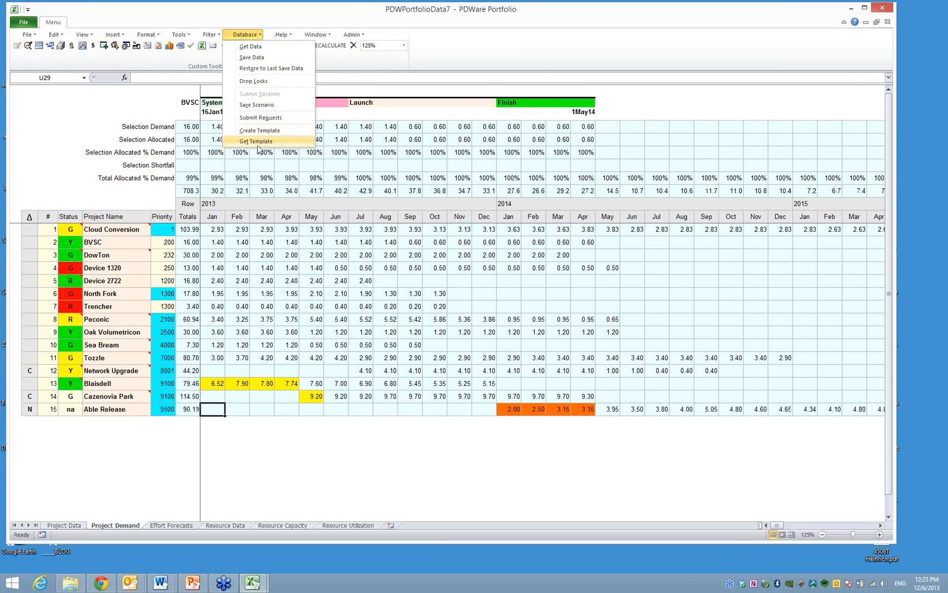
click(256, 141)
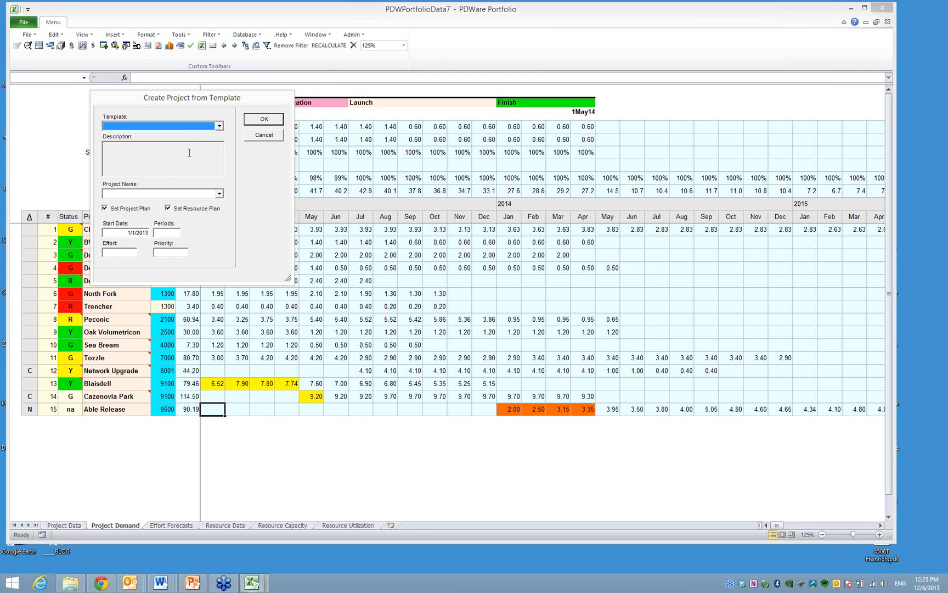
click(170, 128)
click(152, 142)
click(120, 194)
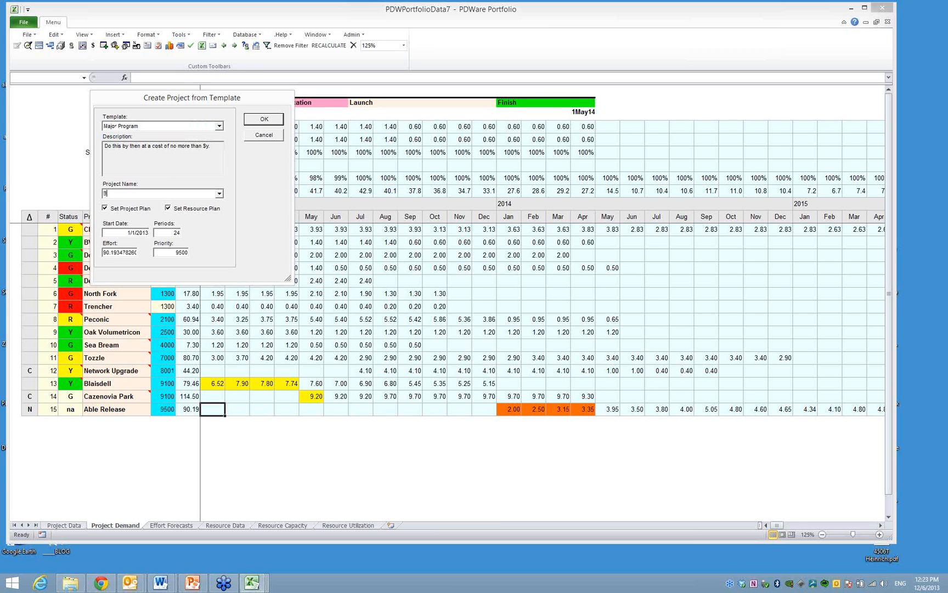
text(Baker Release)
drag(146, 233, 152, 236)
text(4)
click(264, 120)
Create the project Scrum from the Minor Program template.
click(244, 34)
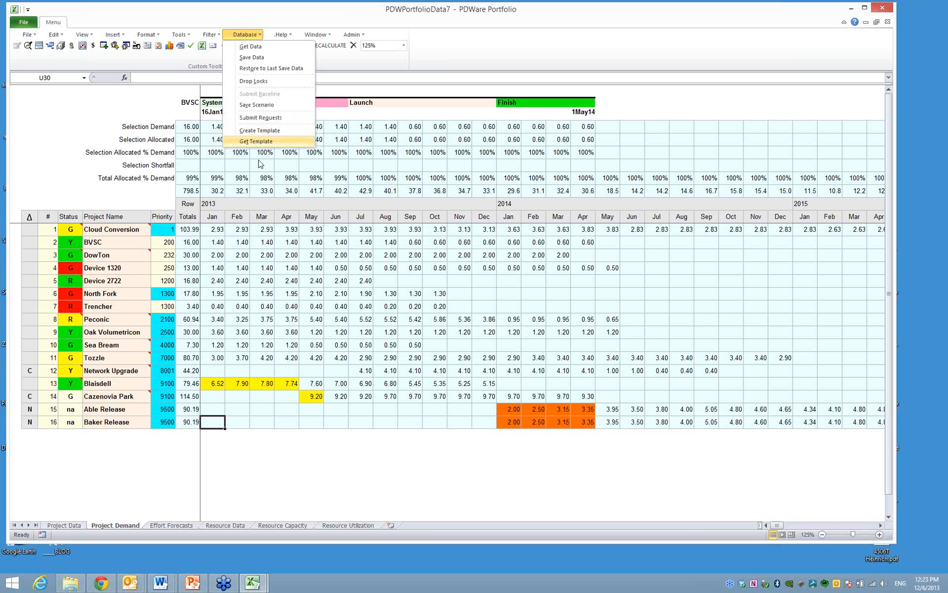
click(256, 141)
click(211, 139)
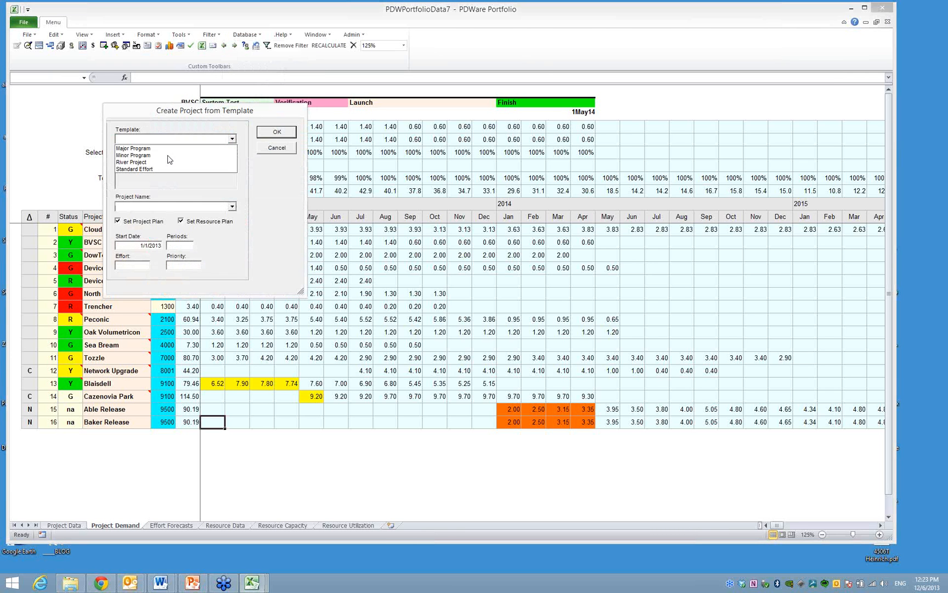
click(164, 157)
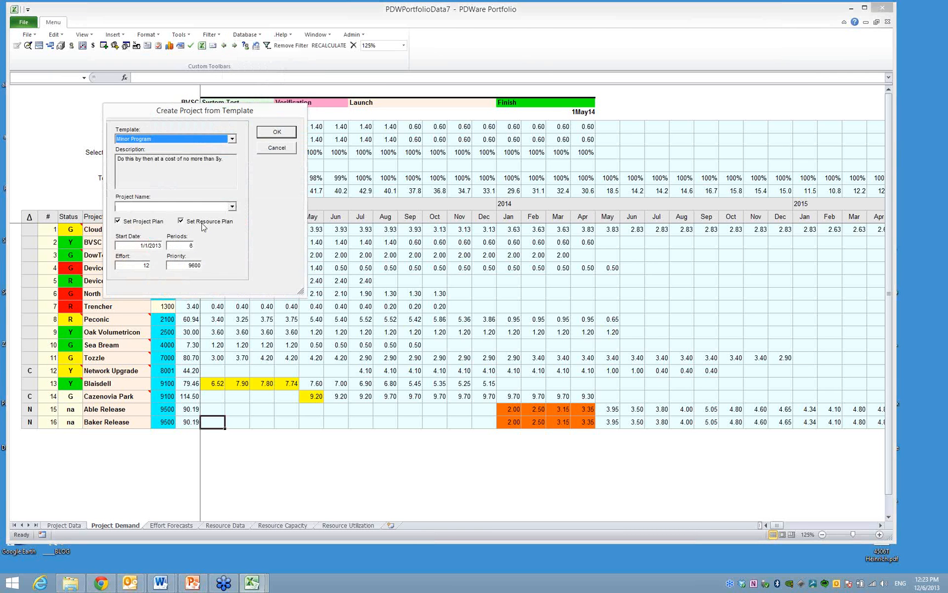
click(175, 207)
text(S)
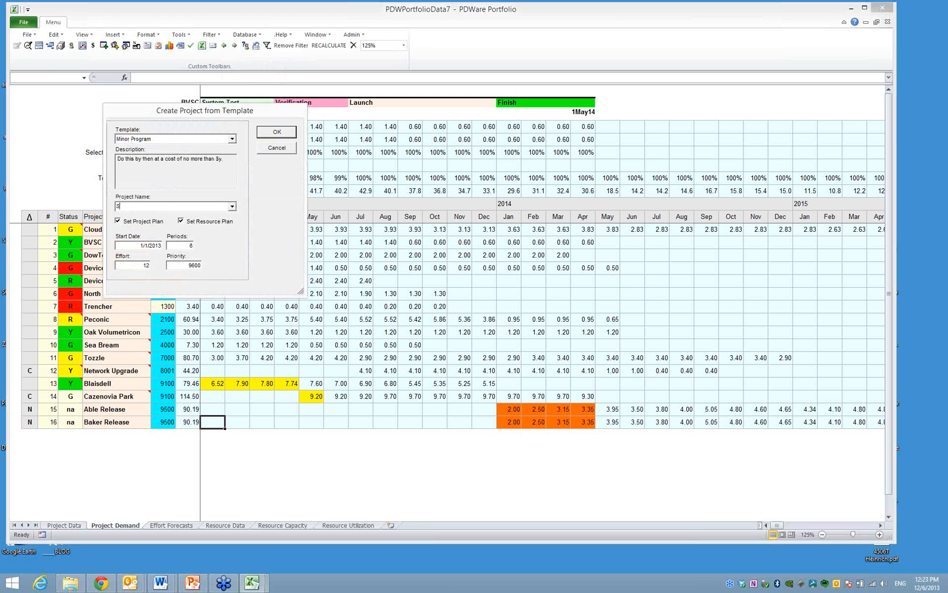
text(crum)
click(274, 134)
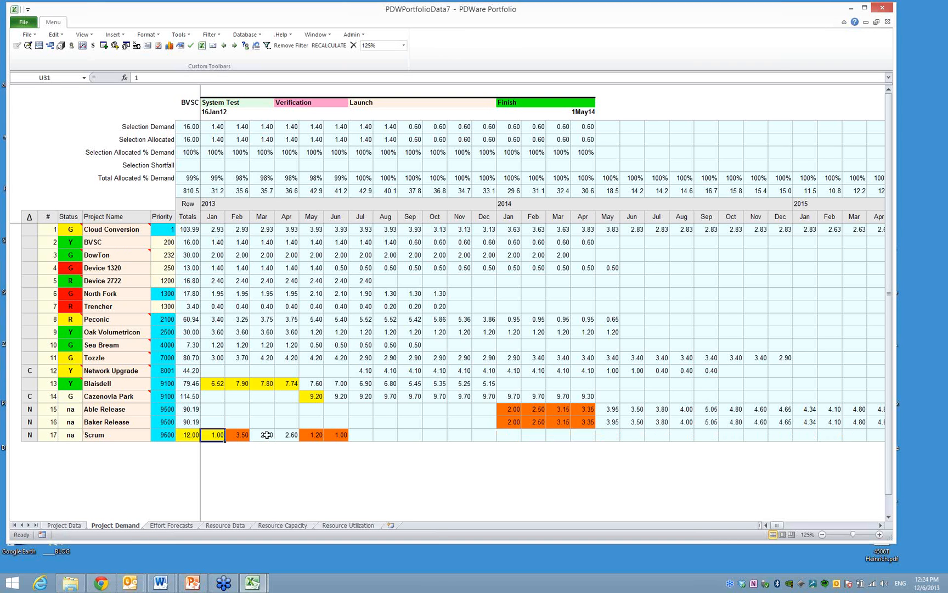
Move all of Scrum's demand by 12 periods, including its phase dates.
right_click(224, 433)
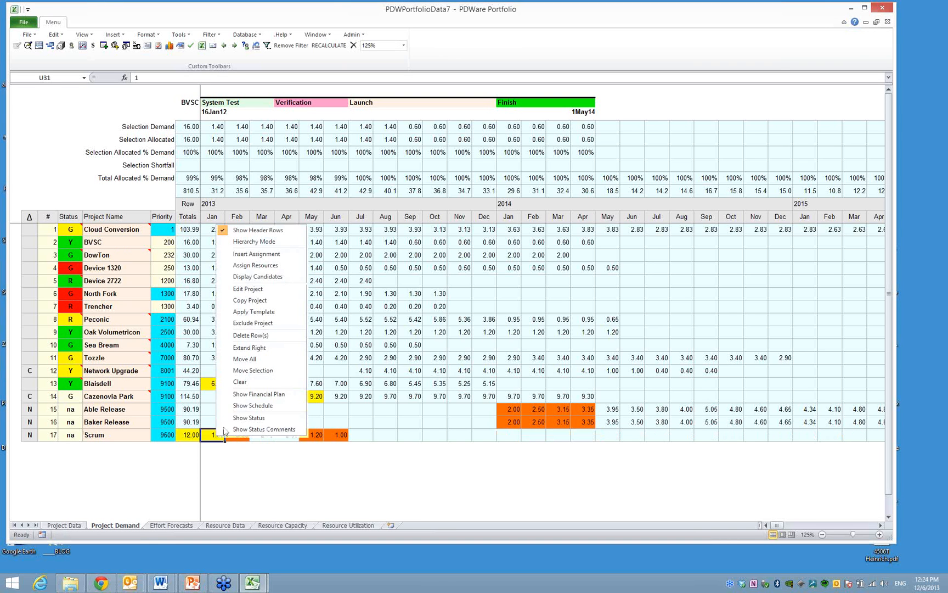
click(251, 358)
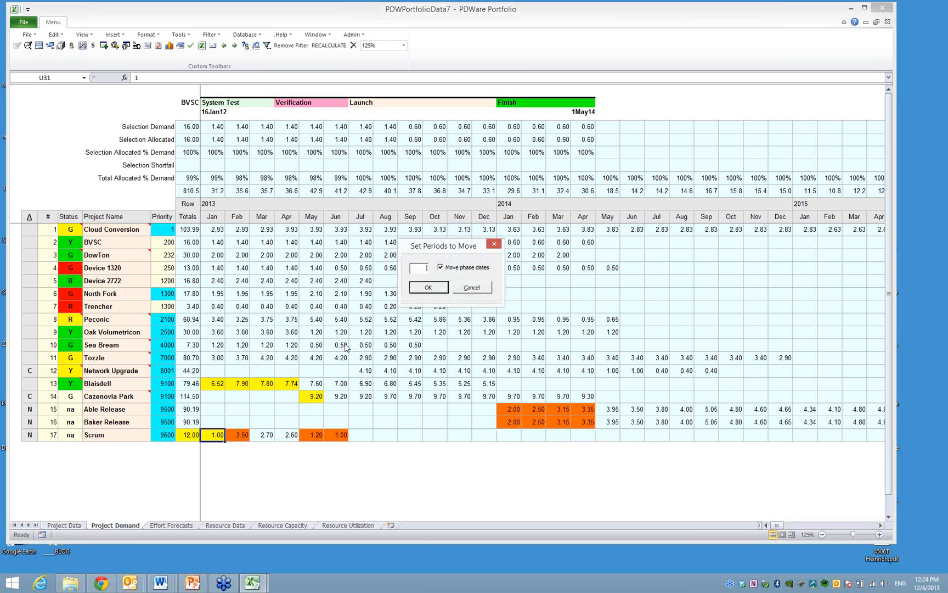
text(12)
key(Return)
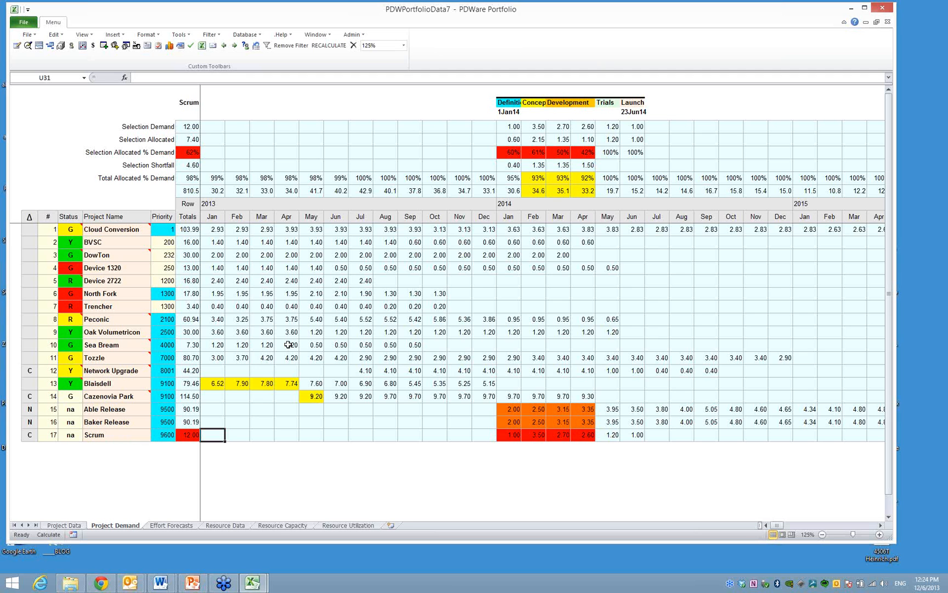
click(281, 318)
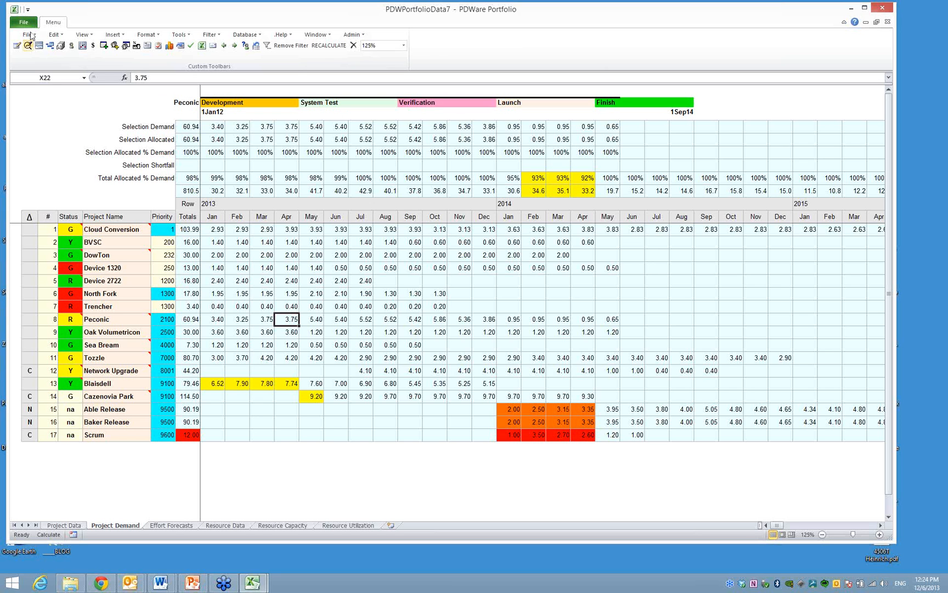
Save the portfolio under the file name Base 2014 and check the locks on its resources and projects.
click(30, 35)
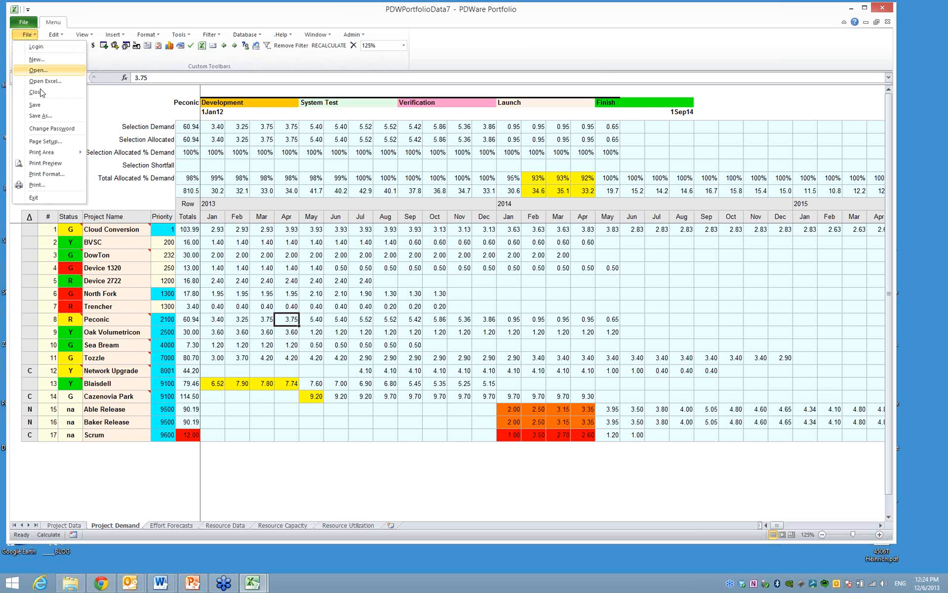
click(38, 116)
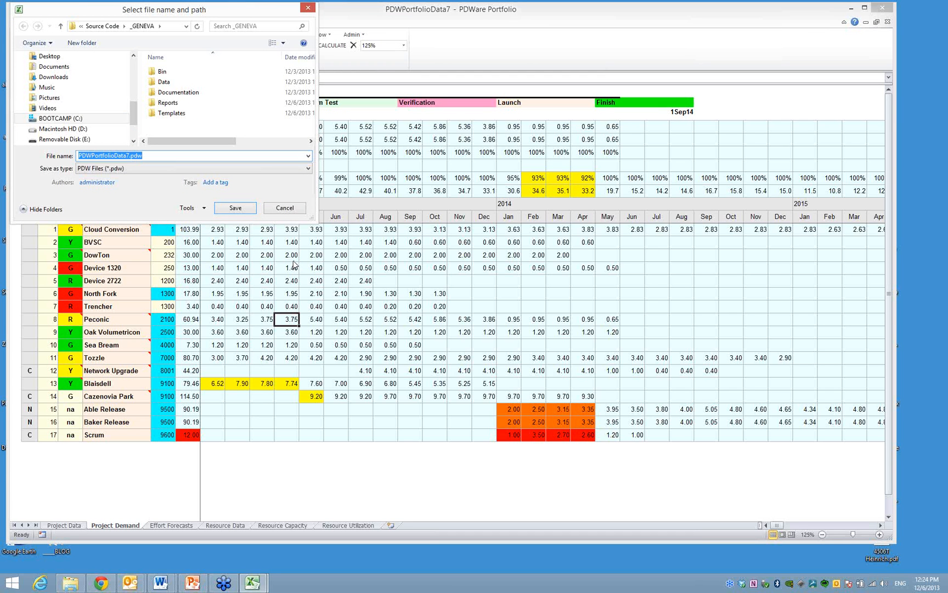
text(Base 2014)
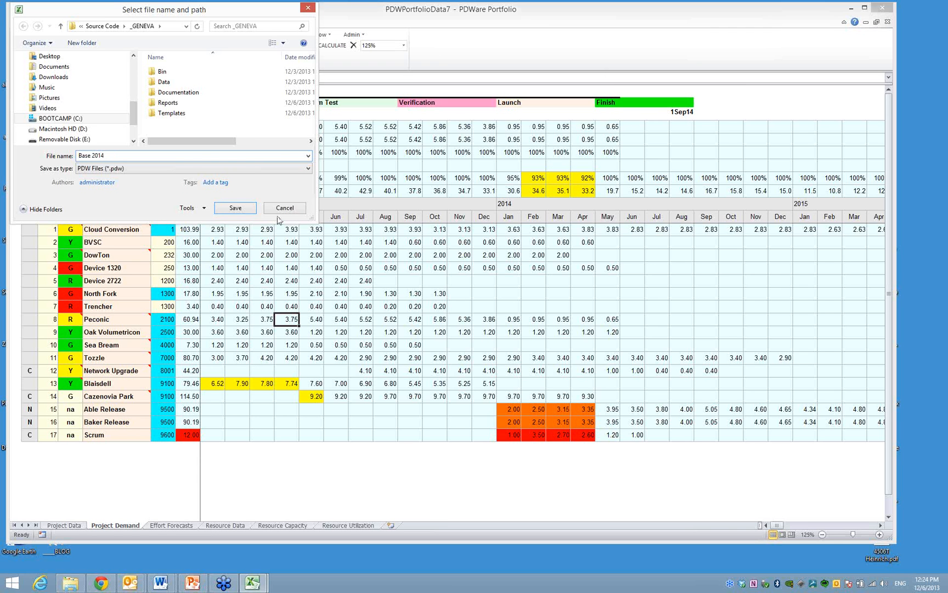
click(235, 208)
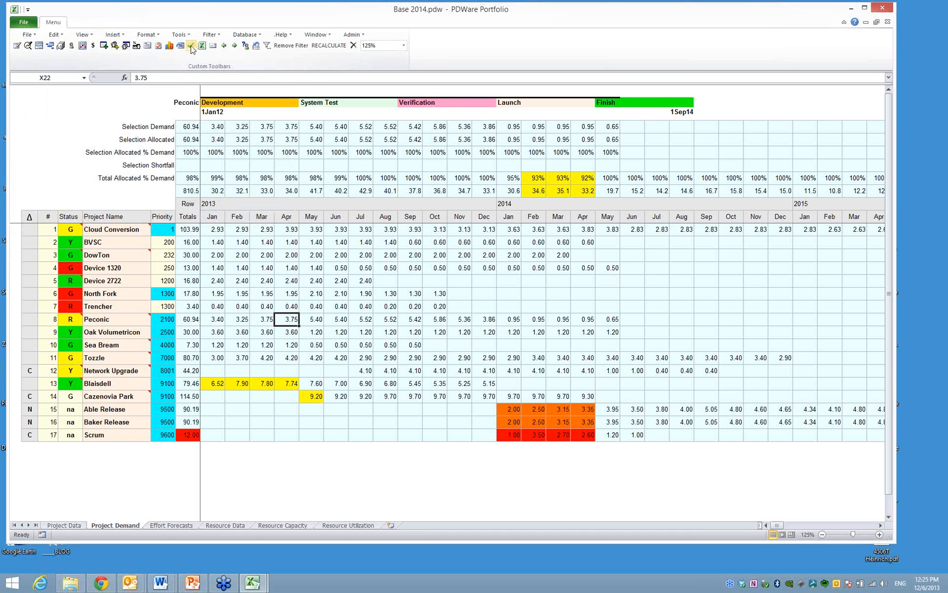
click(190, 45)
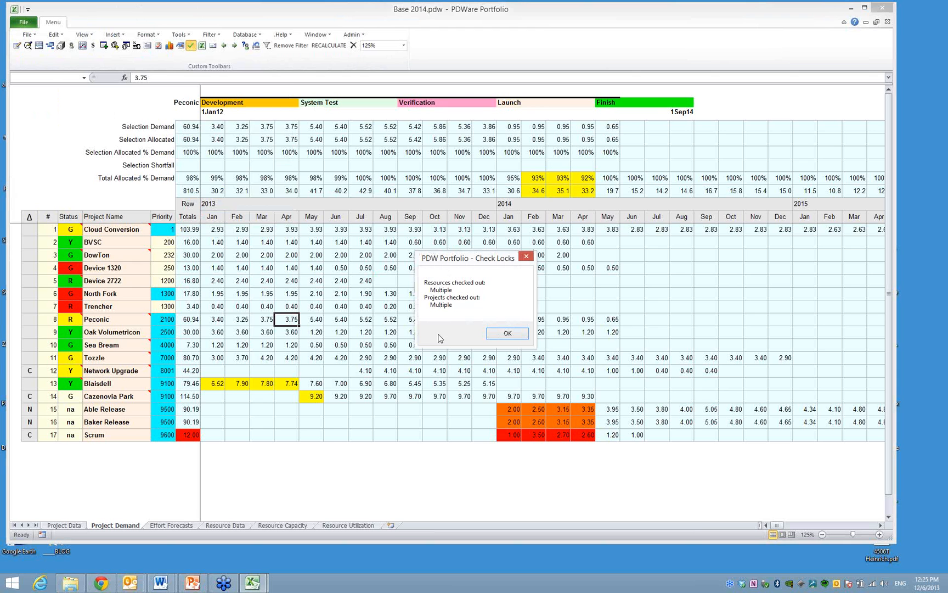
click(508, 333)
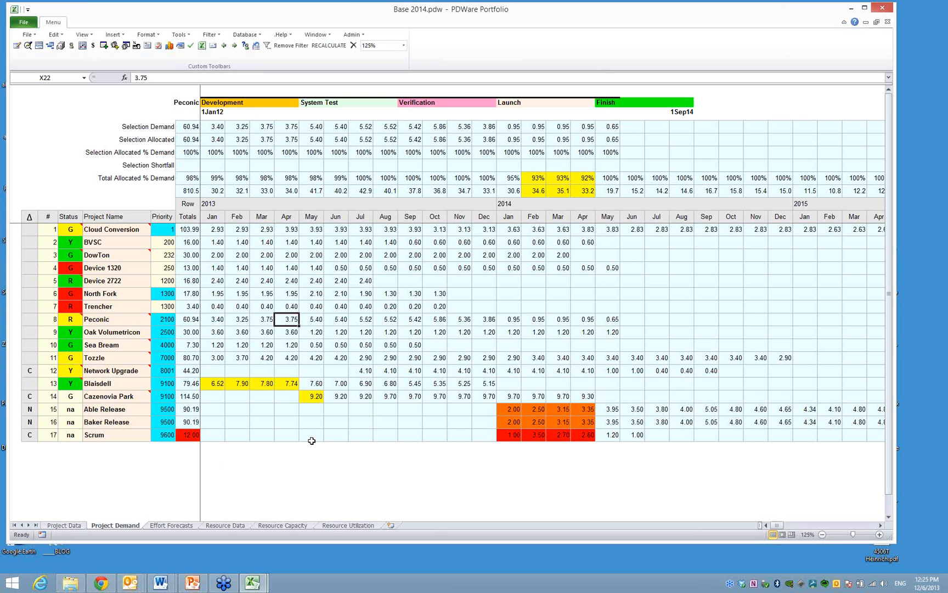
Copy the Able Release and Baker Release project plans into 4 copies each, shifting dates and demand by 5 periods.
scroll(312, 441, down, 1)
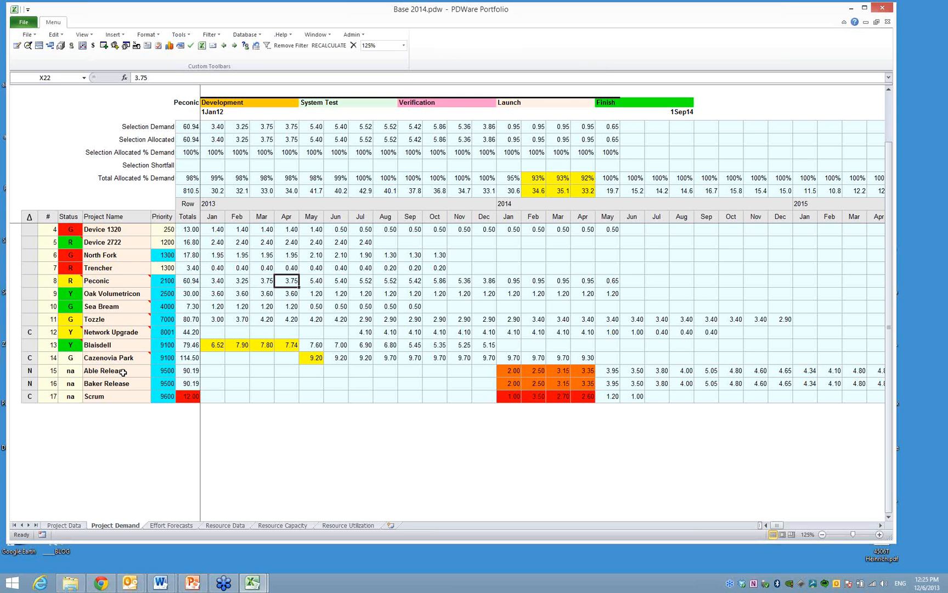
drag(124, 372, 127, 385)
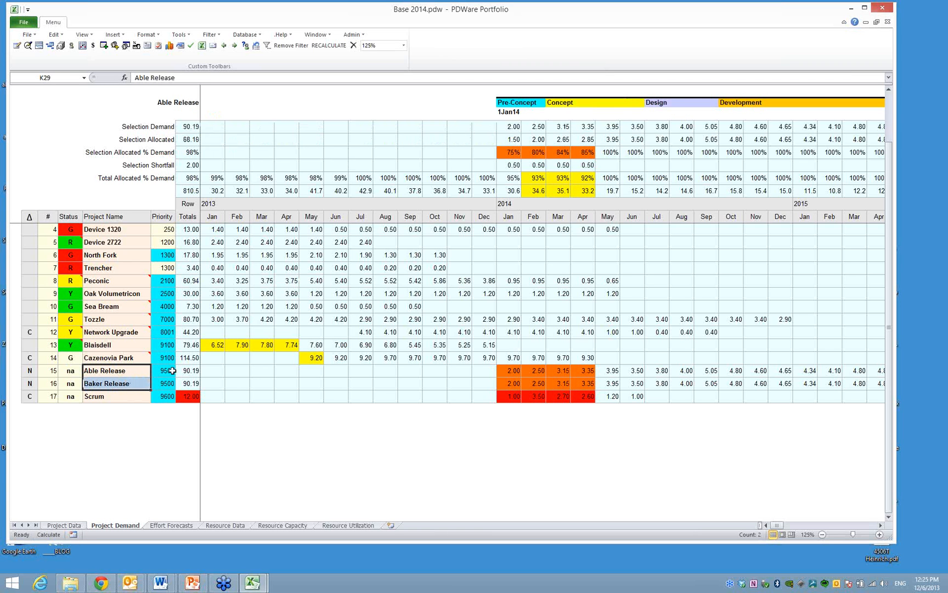
right_click(125, 382)
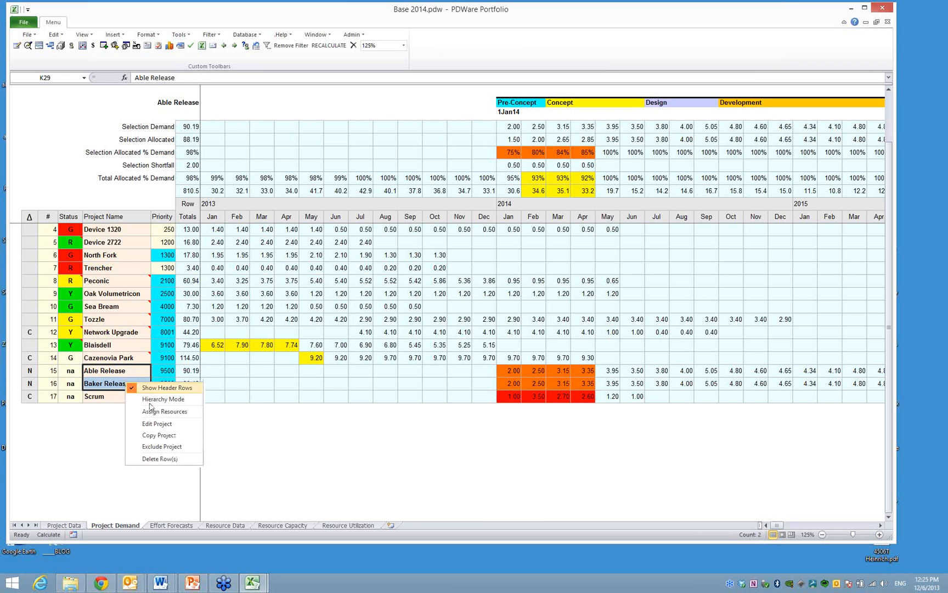
click(165, 435)
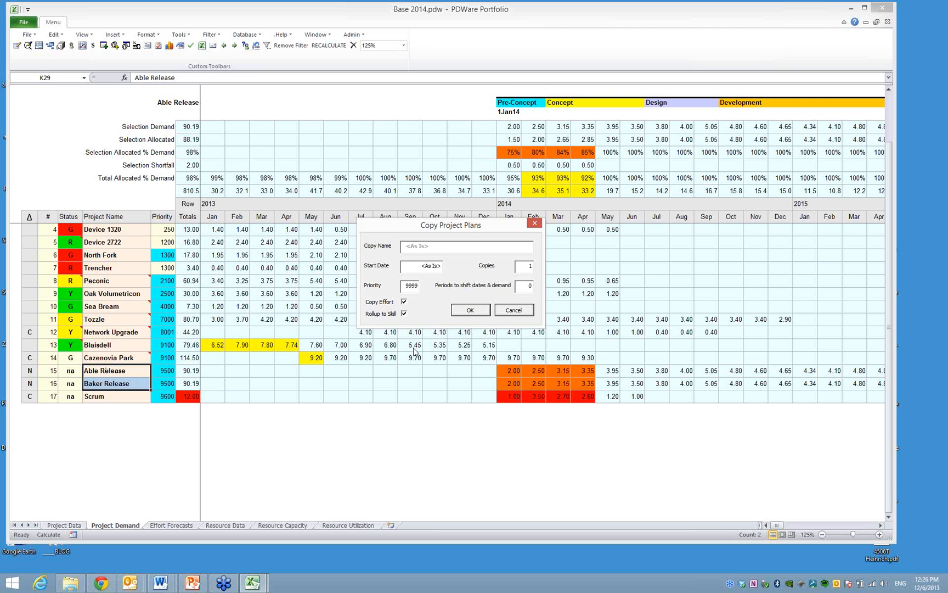
double_click(523, 268)
text(4)
double_click(524, 287)
text(5)
click(470, 311)
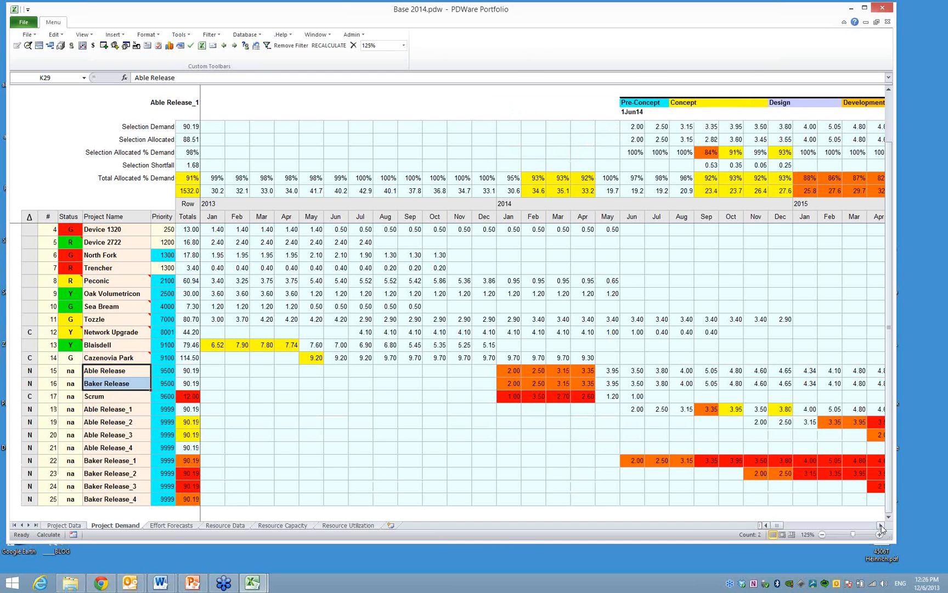
Copy the Scrum project plan into 10 copies, shifting dates and demand by 3 periods.
scroll(874, 527, right, 5)
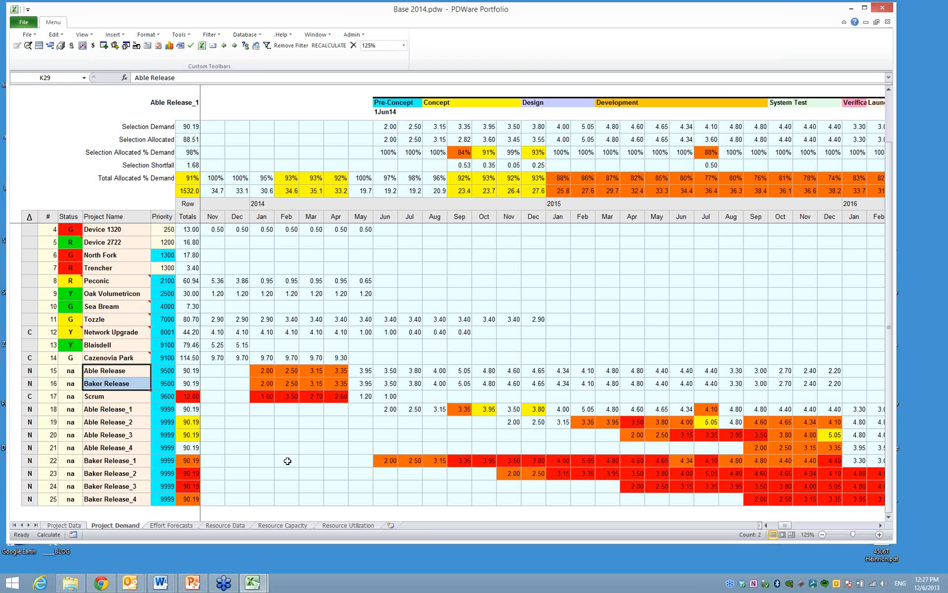
click(776, 525)
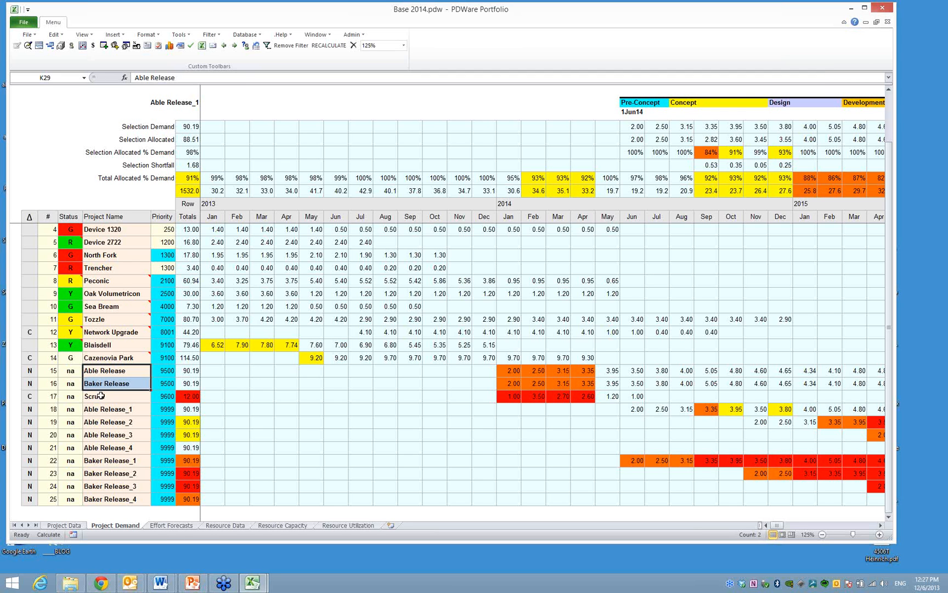
right_click(102, 396)
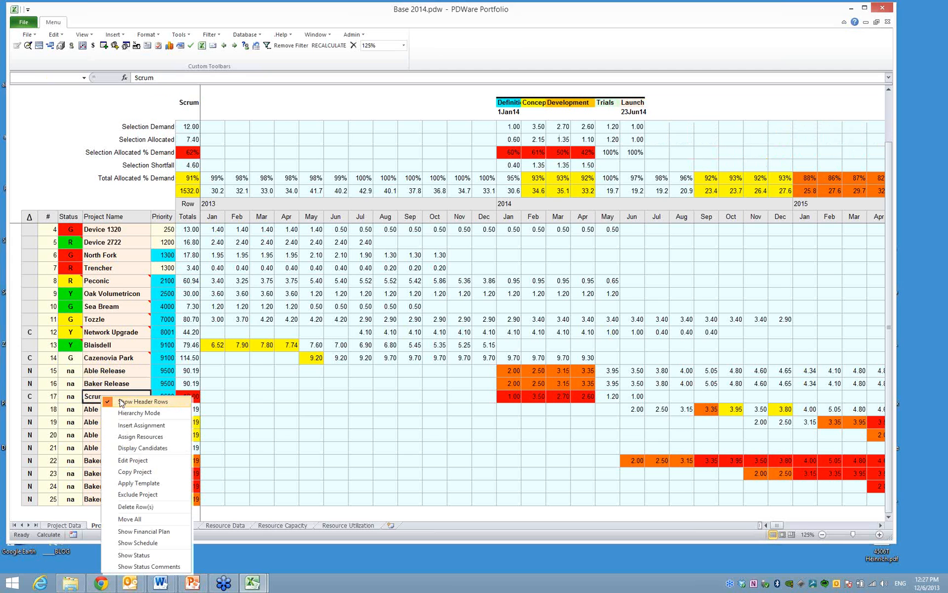
click(128, 472)
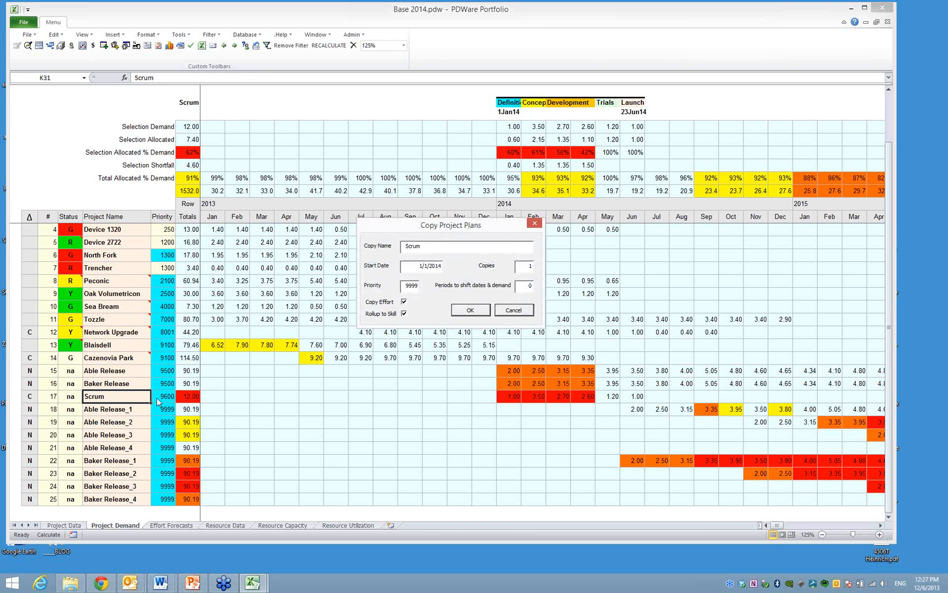
double_click(528, 266)
text(1)
key(Tab)
text(3)
click(470, 310)
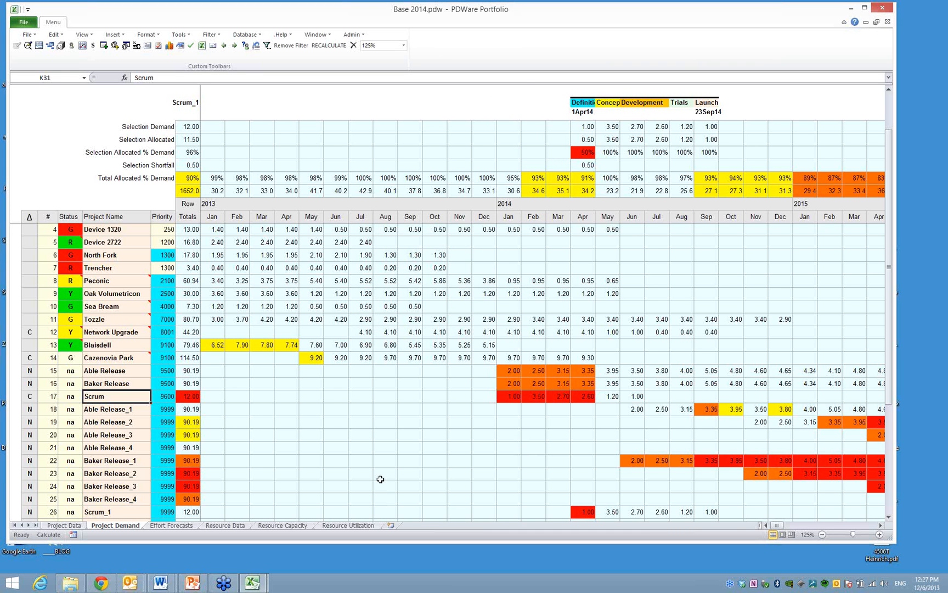
Launch the Shale Charts report for the expanded project portfolio.
click(889, 517)
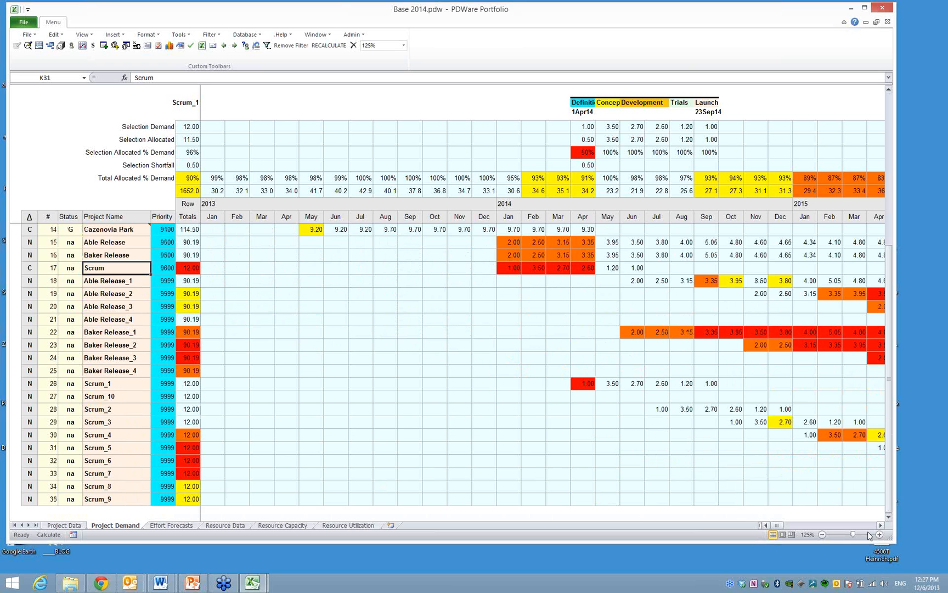
click(881, 525)
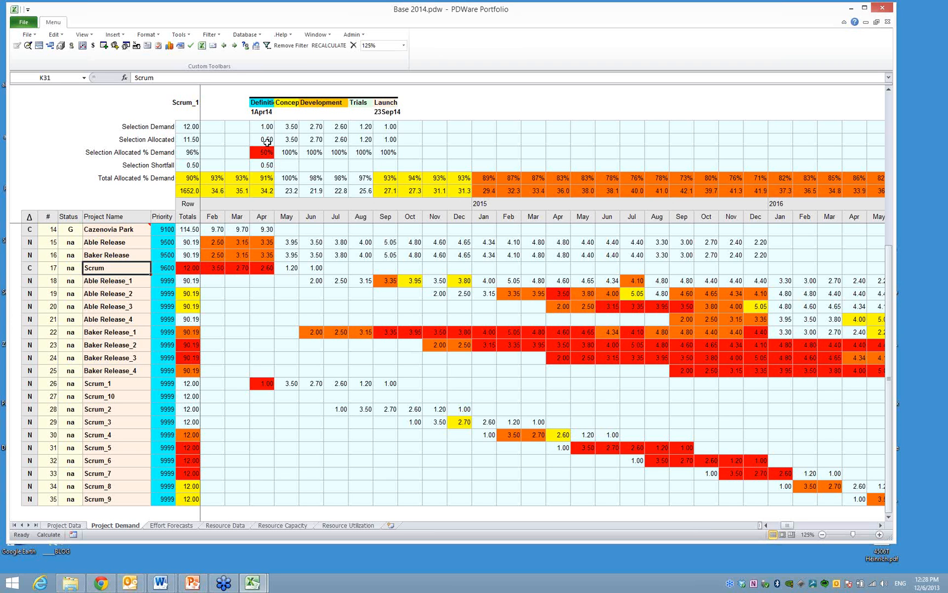
click(147, 46)
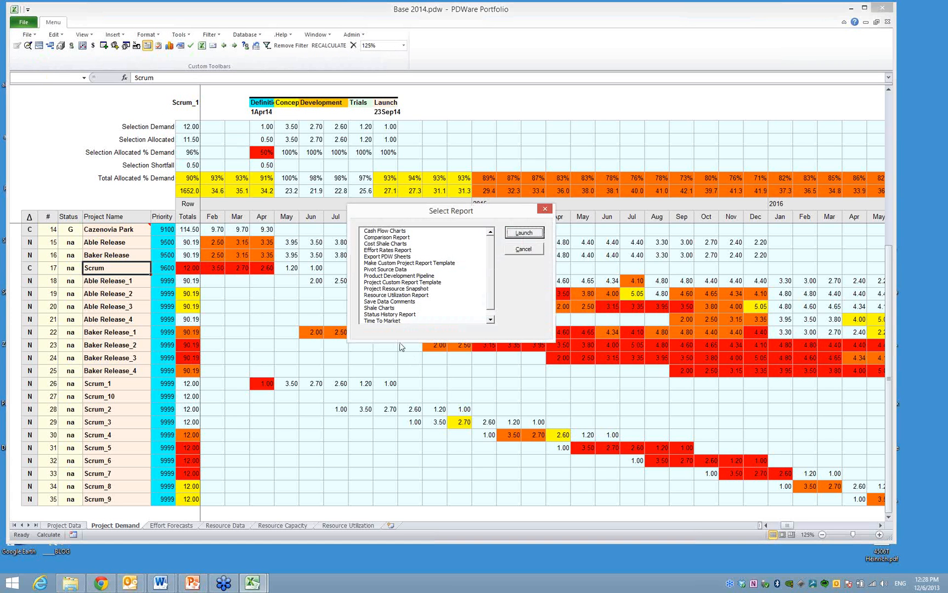
click(389, 308)
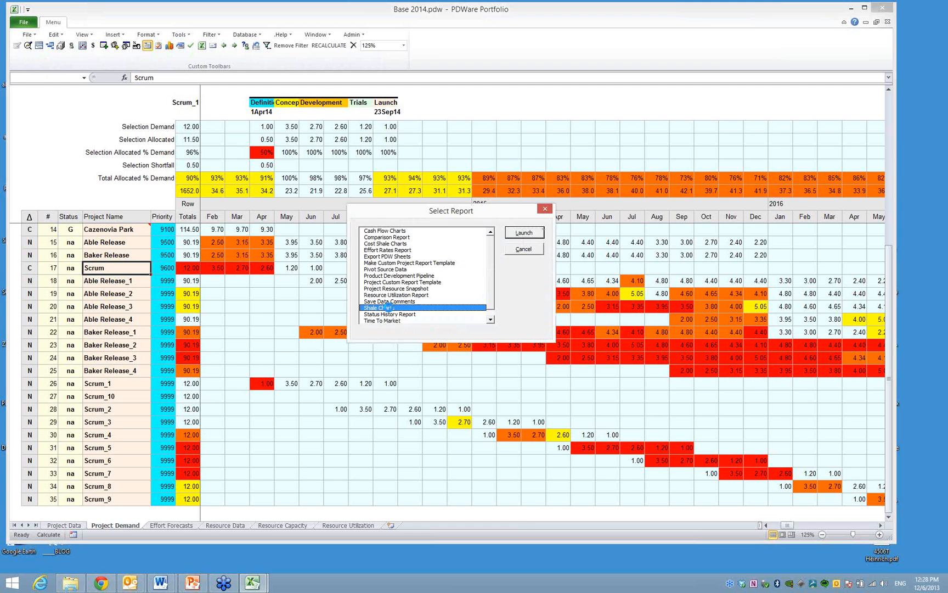
double_click(388, 308)
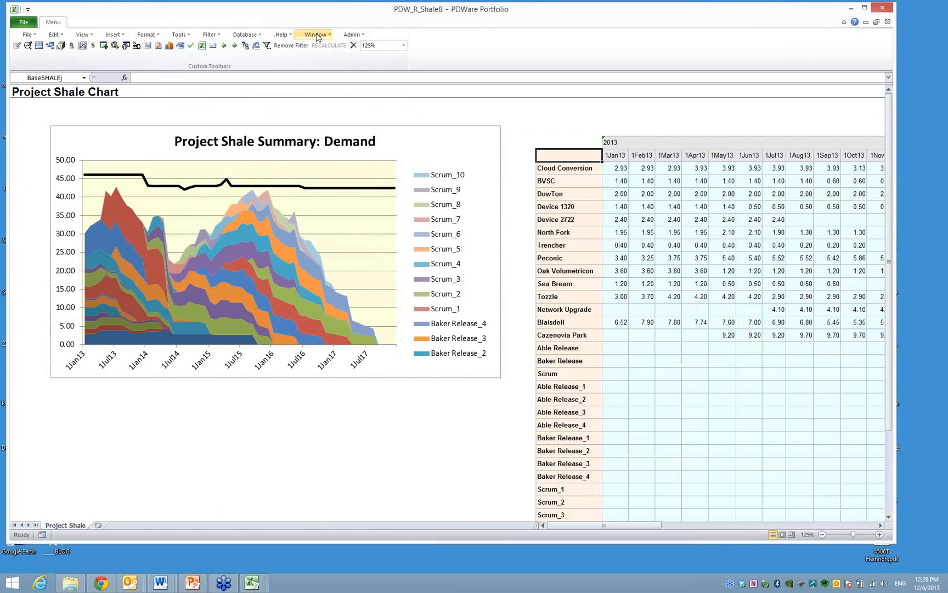
Arrange the open windows vertically, narrow the Base 2014 window and widen the shale chart window to show the demand summary.
click(317, 36)
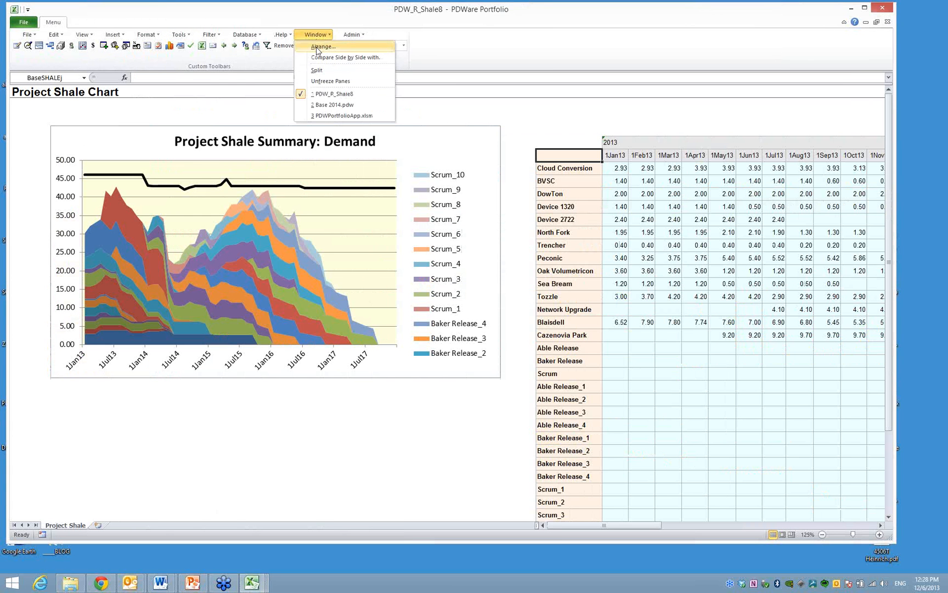
click(317, 47)
click(330, 164)
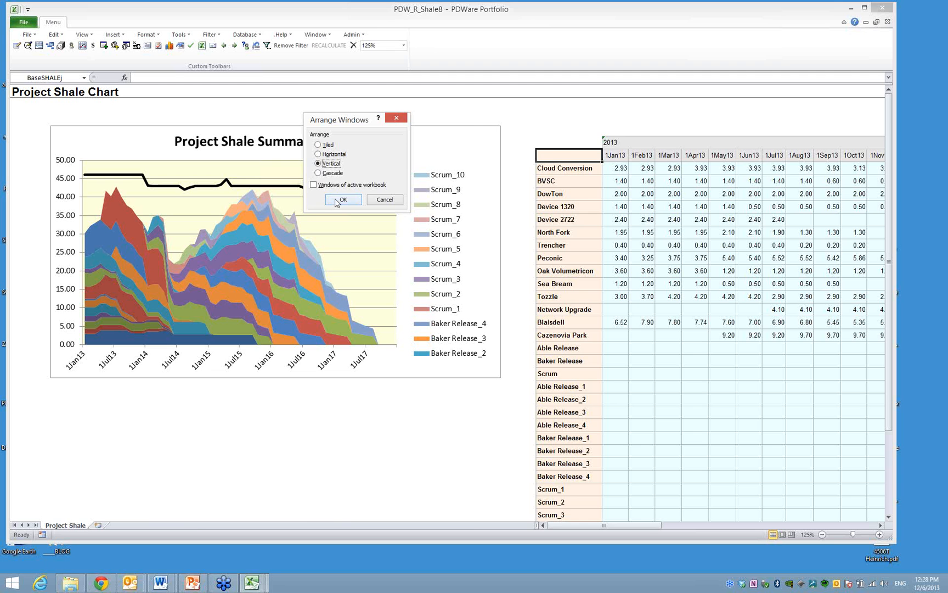
click(342, 199)
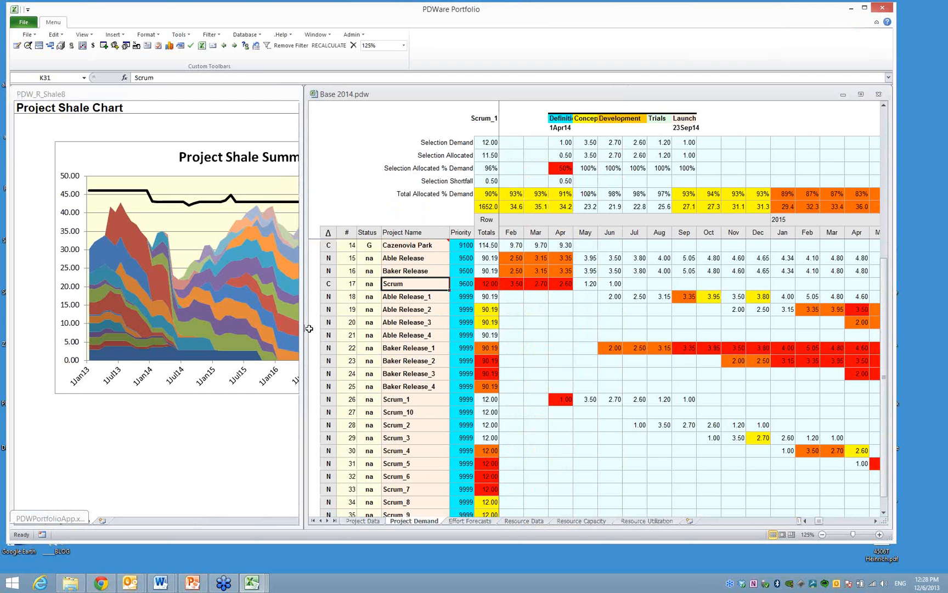
drag(309, 329, 379, 329)
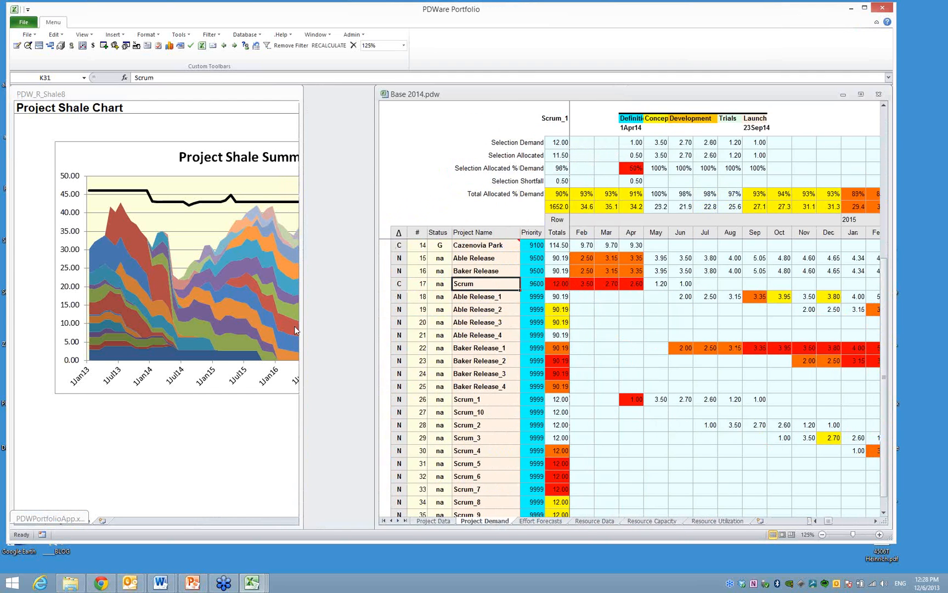
drag(300, 324, 442, 342)
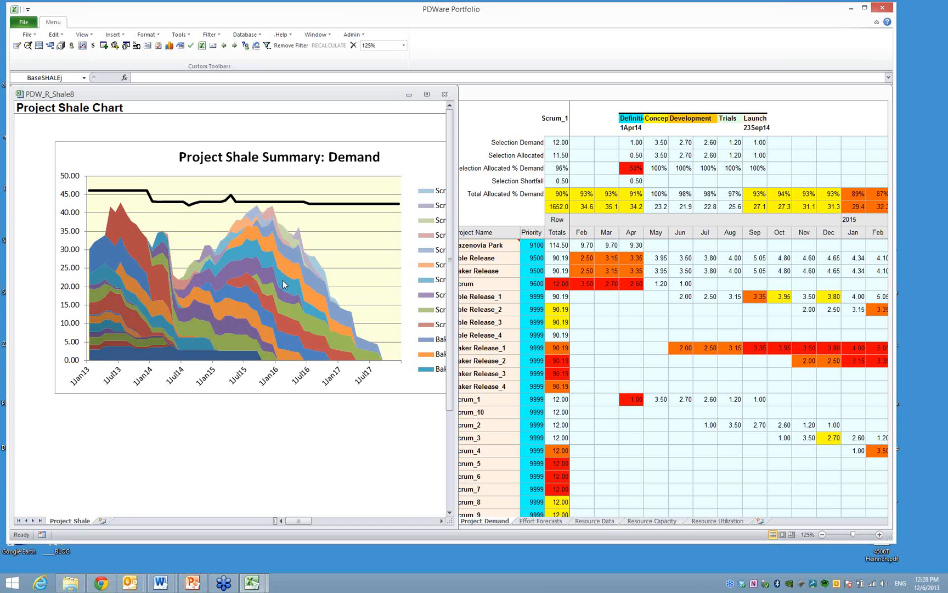
Make one more copy each of the Able Release and Baker Release project plans in Base 2014, keeping Copy Effort and Rollup to Skill enabled.
click(521, 112)
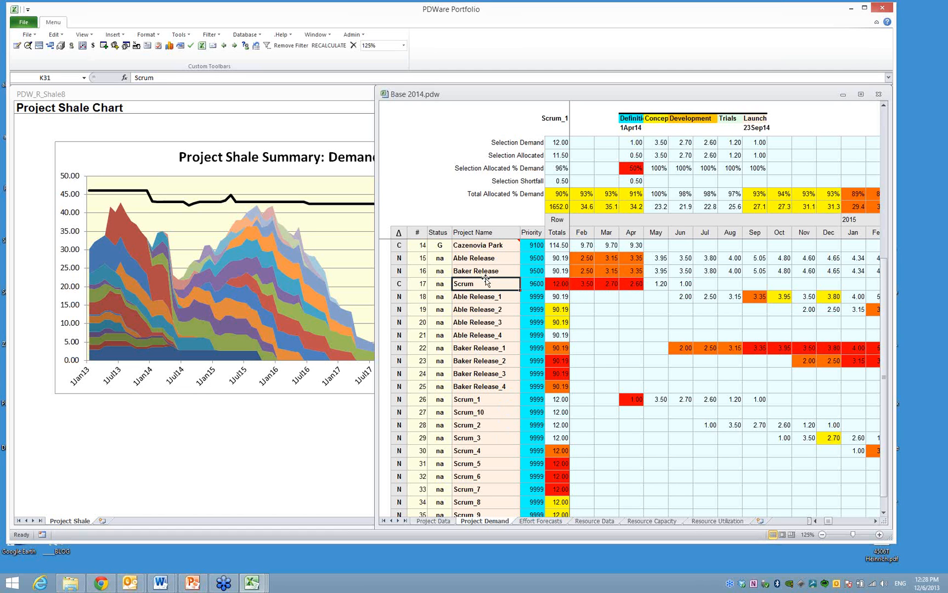
drag(476, 259, 477, 271)
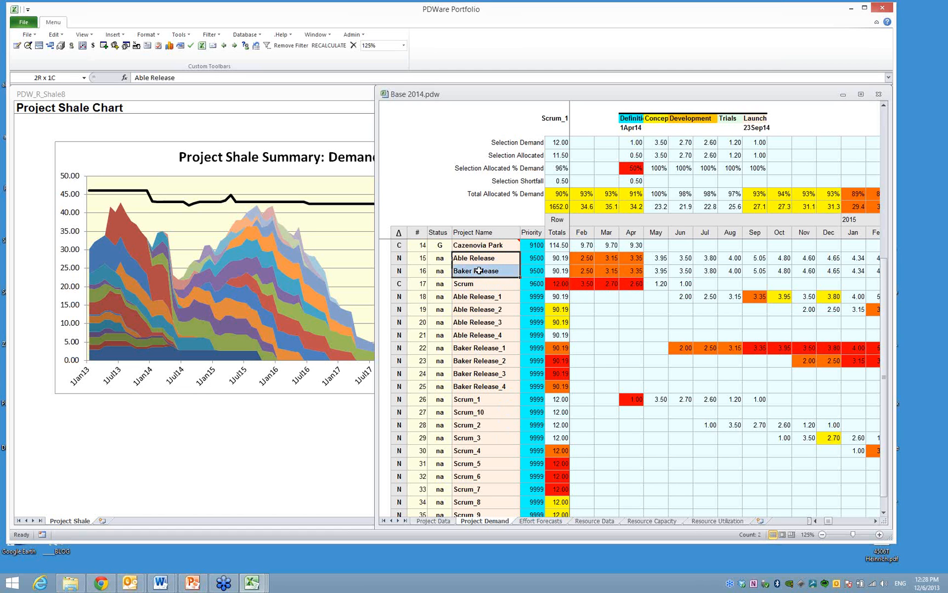
right_click(485, 272)
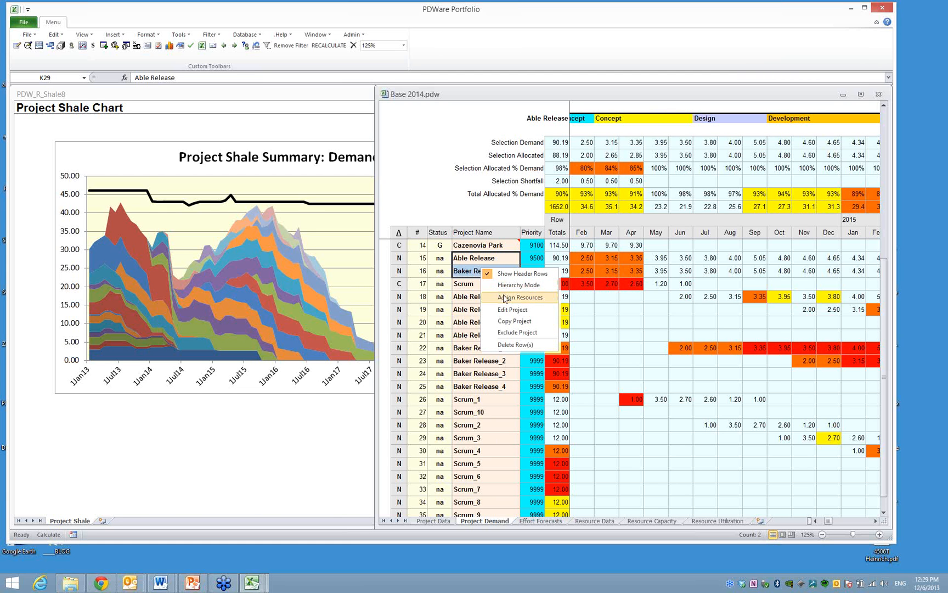
click(503, 326)
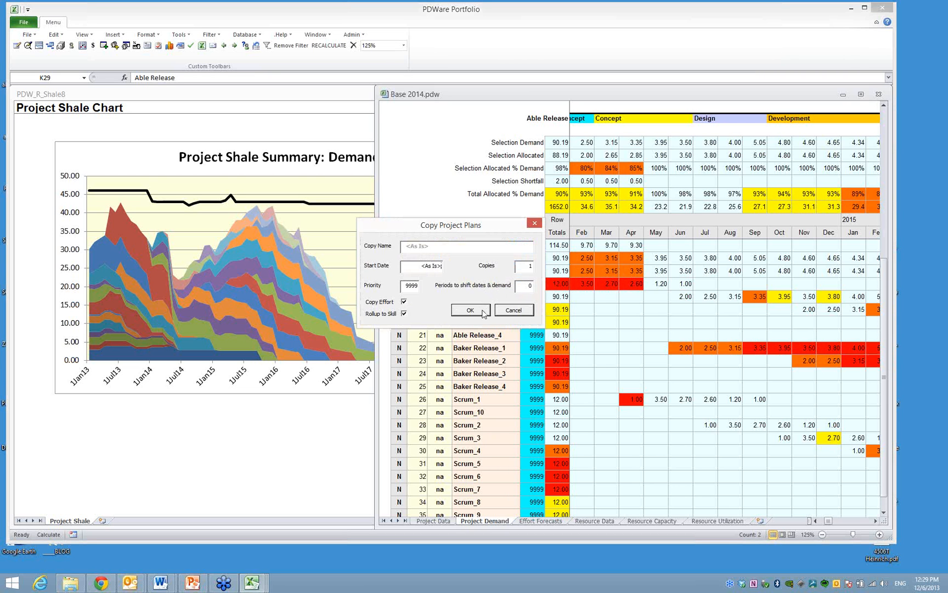
click(409, 269)
text(12/1/13)
click(471, 310)
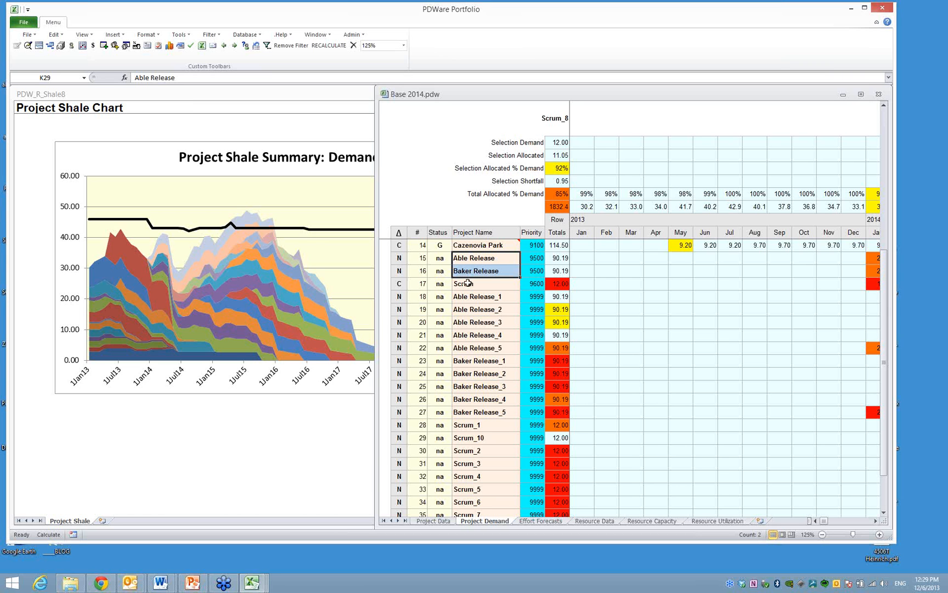
Make 5 more copies of the Scrum project plan with a 1/1/2014 start date and no period shift, and enlarge the main window.
right_click(468, 283)
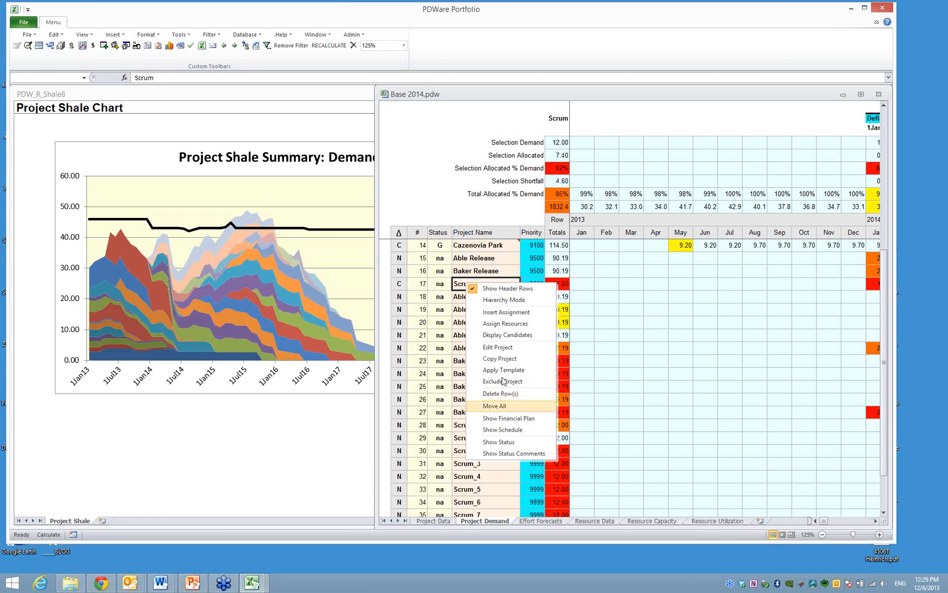
click(500, 361)
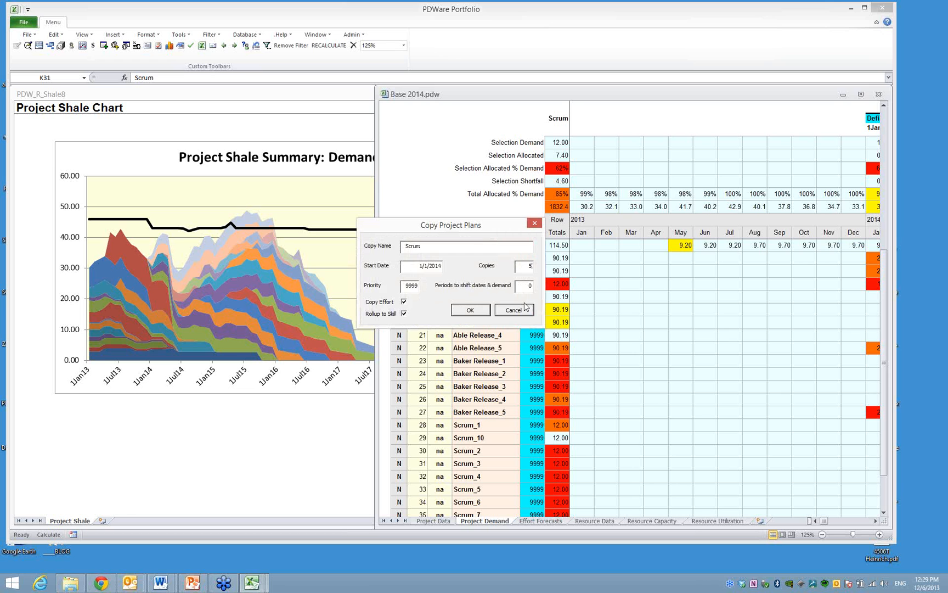
click(466, 309)
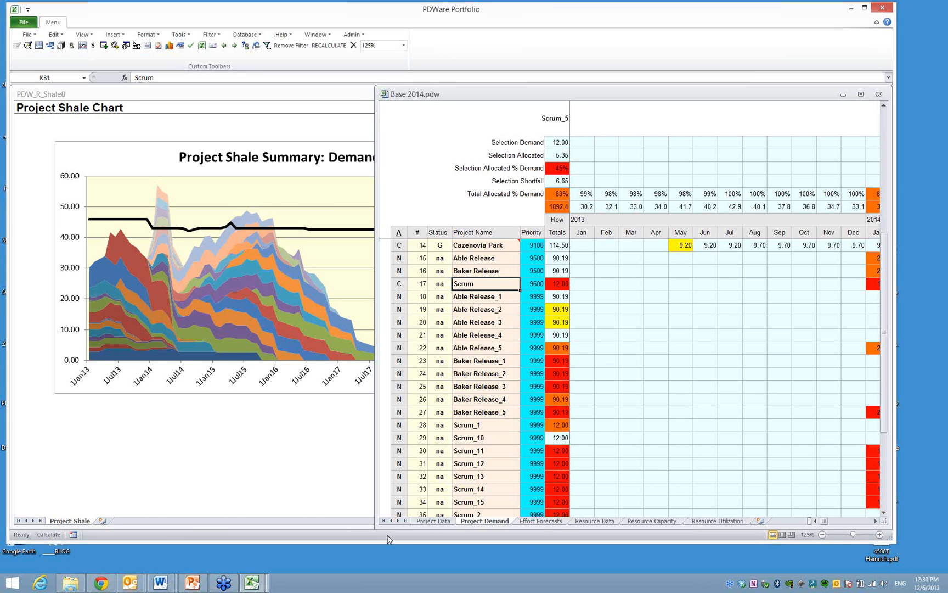
drag(393, 543, 386, 566)
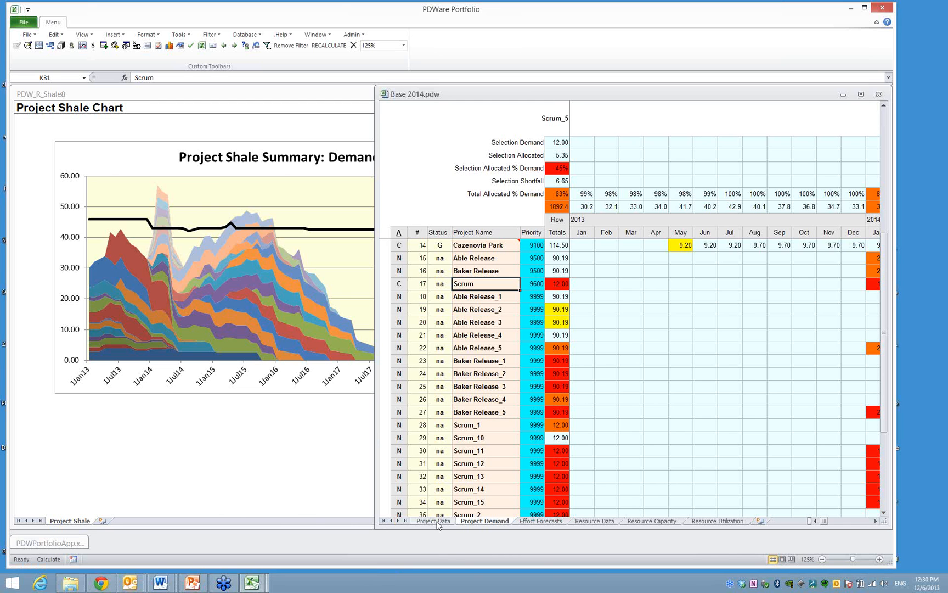
In the project data, set the organization to PENDING for all projects from Able Release through Scrum_15 and review their divisions.
click(433, 520)
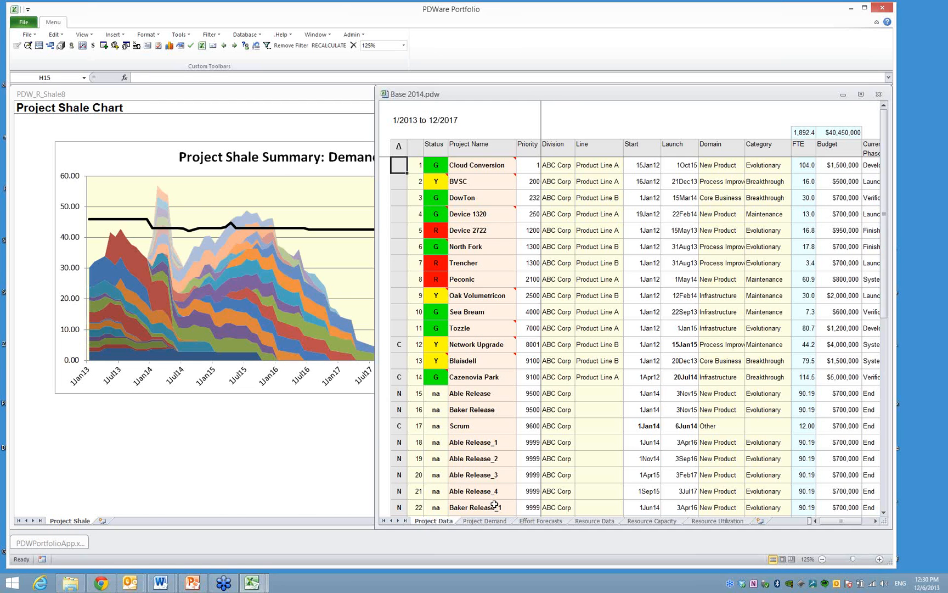
click(884, 512)
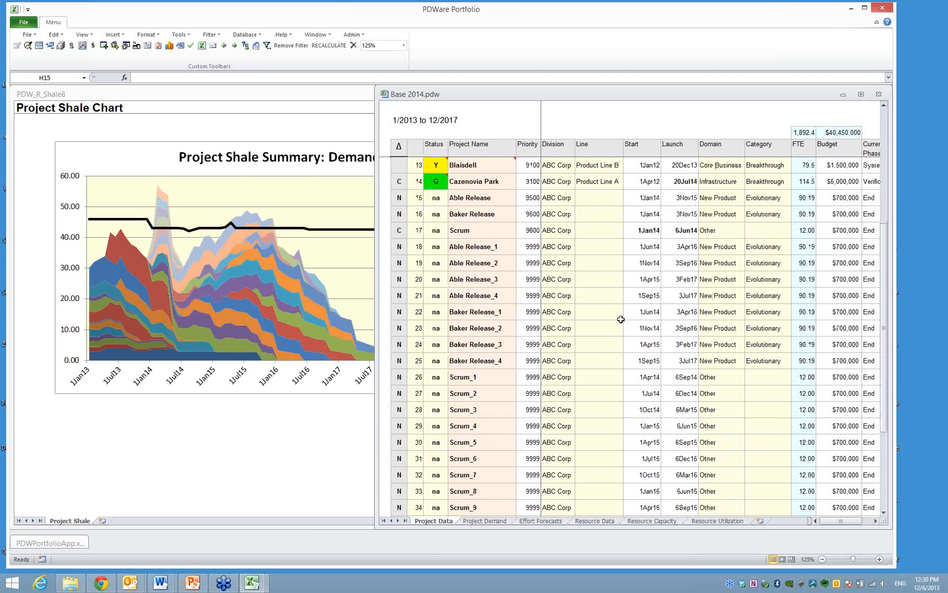
click(555, 197)
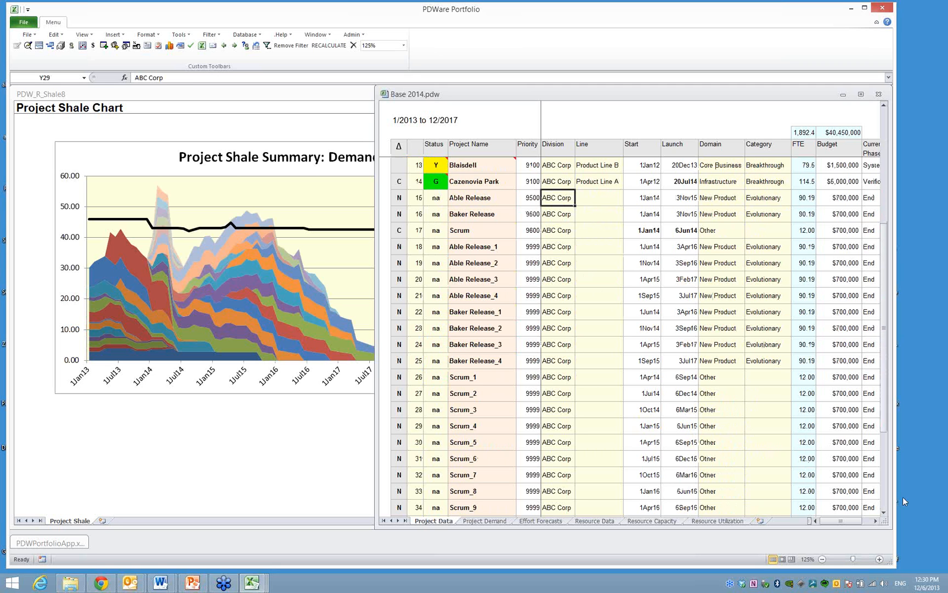
scroll(637, 312, down, 7)
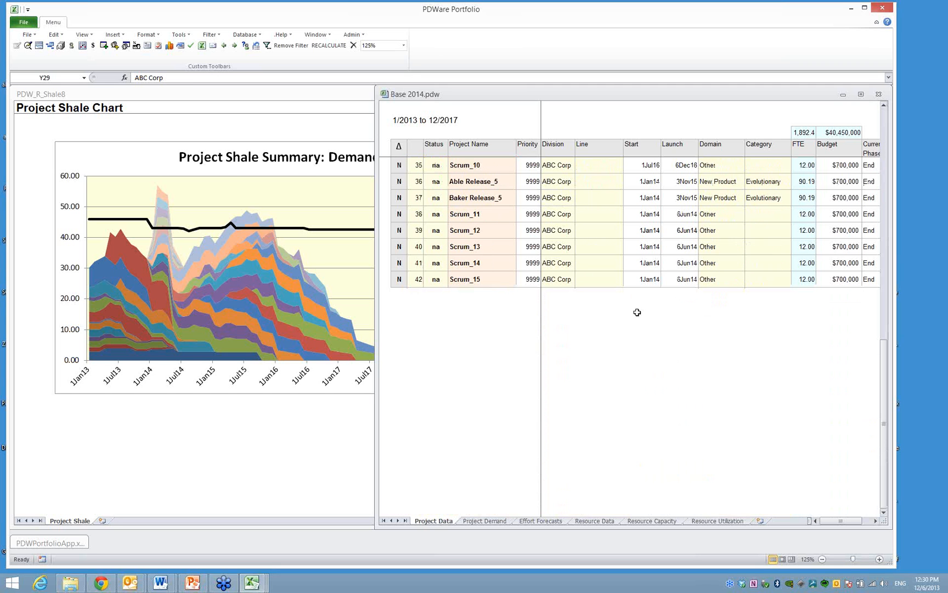
shift+click(556, 278)
right_click(557, 278)
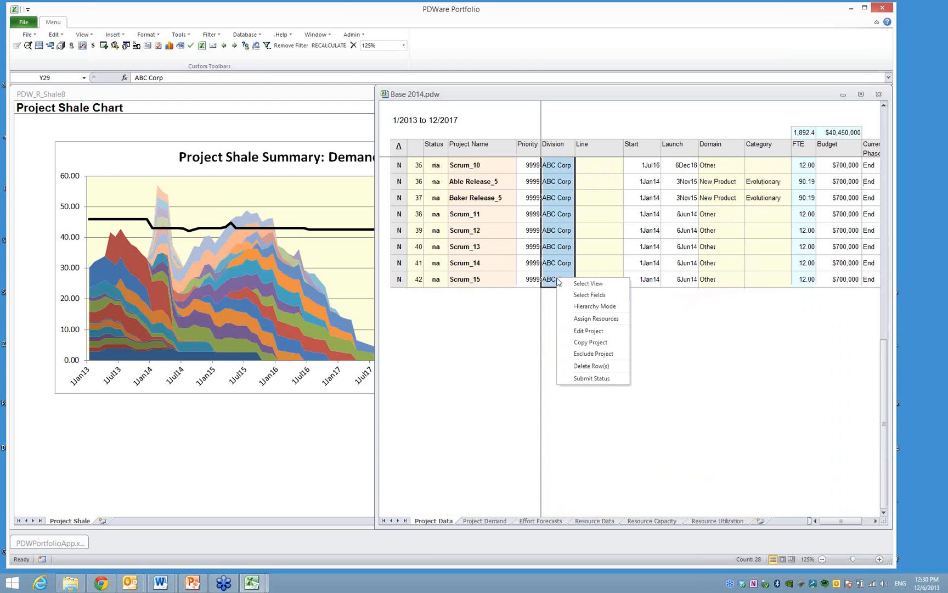
click(585, 330)
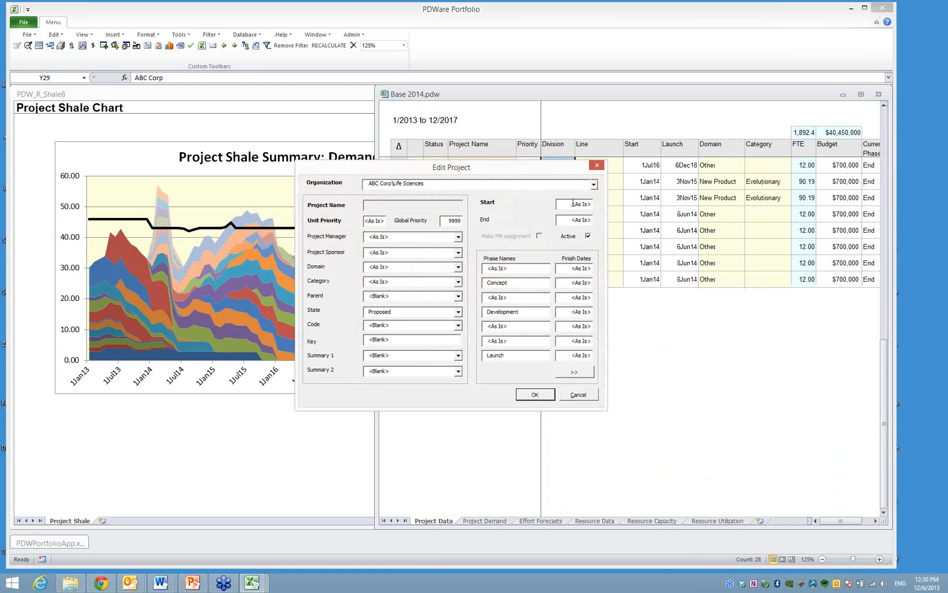
click(594, 184)
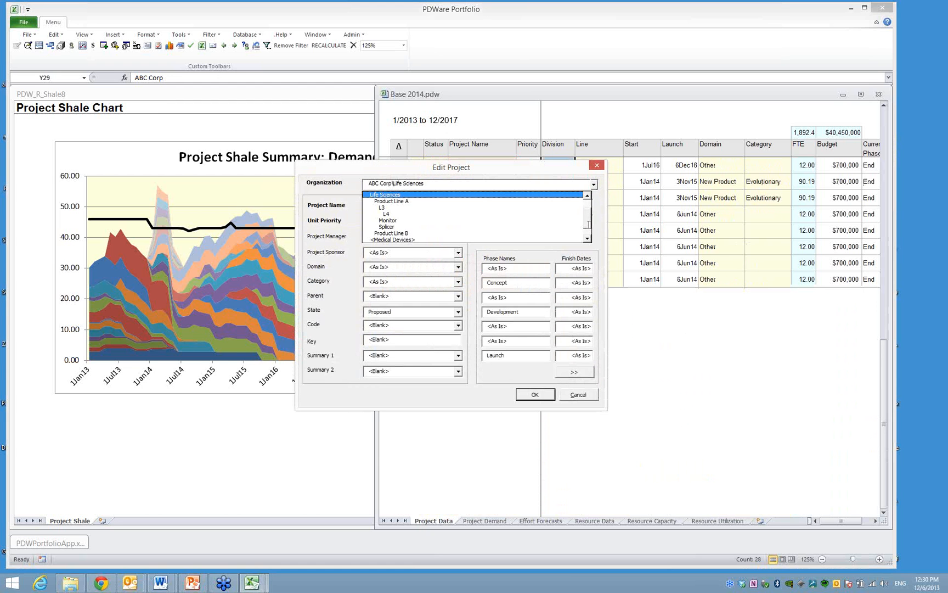
drag(587, 218, 587, 232)
click(540, 236)
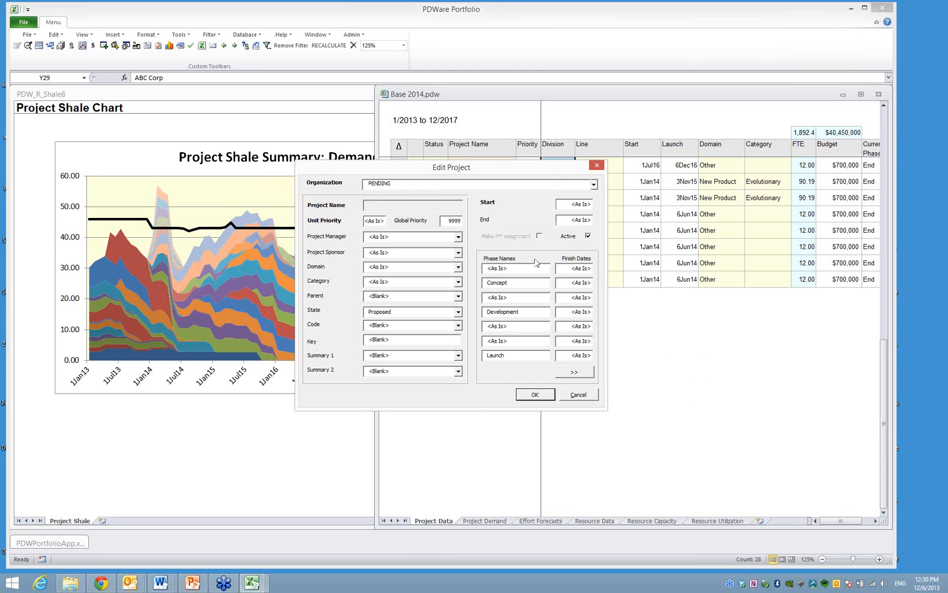
click(534, 395)
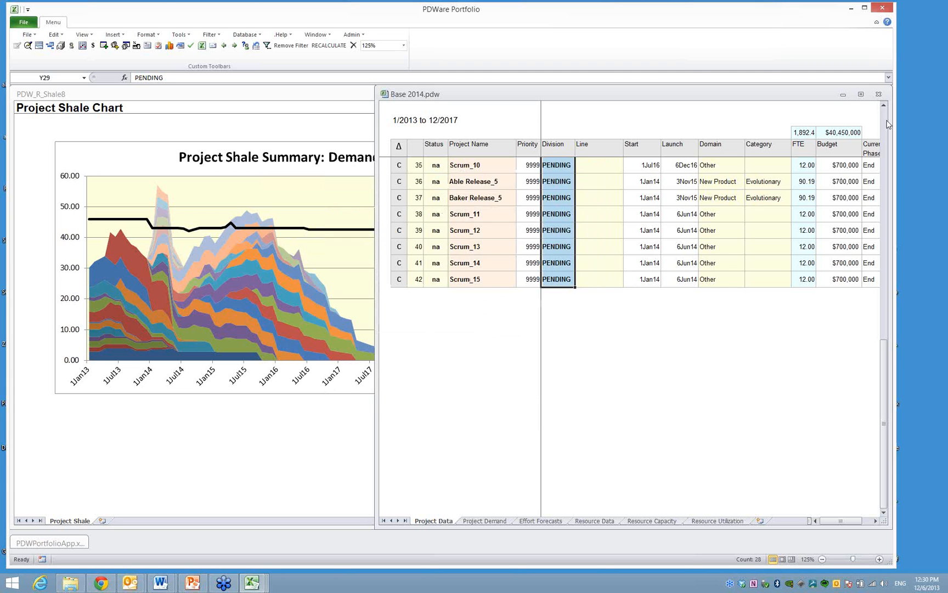
click(887, 120)
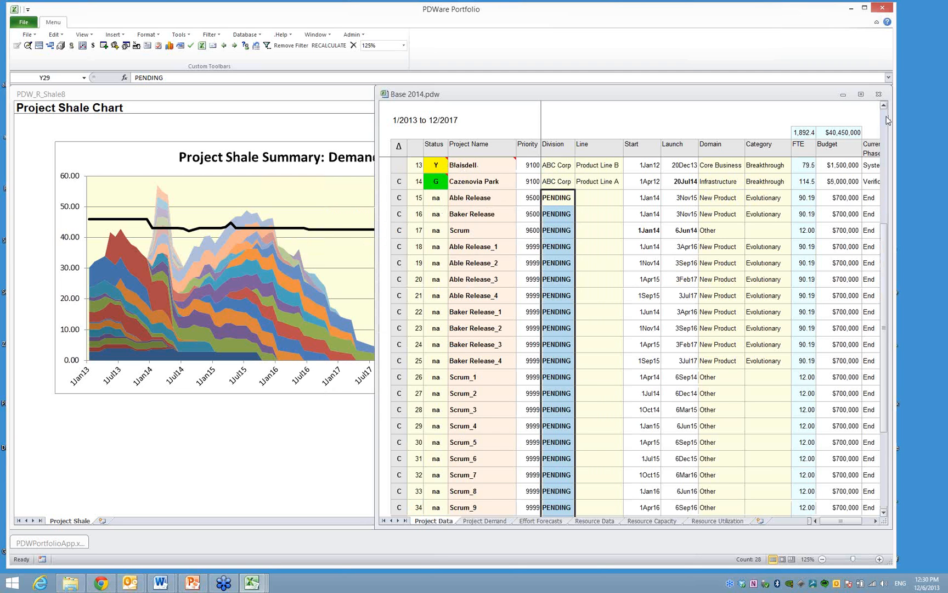
click(886, 120)
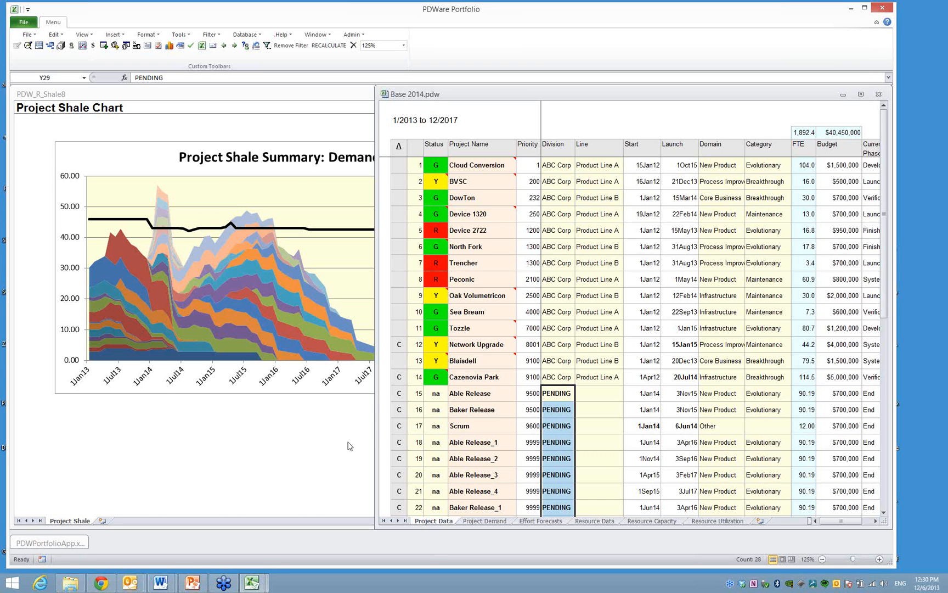
Launch the Resource Utilization Report and enlarge its window to show the complete capacity versus demand chart with its legend.
drag(375, 428, 412, 428)
click(147, 46)
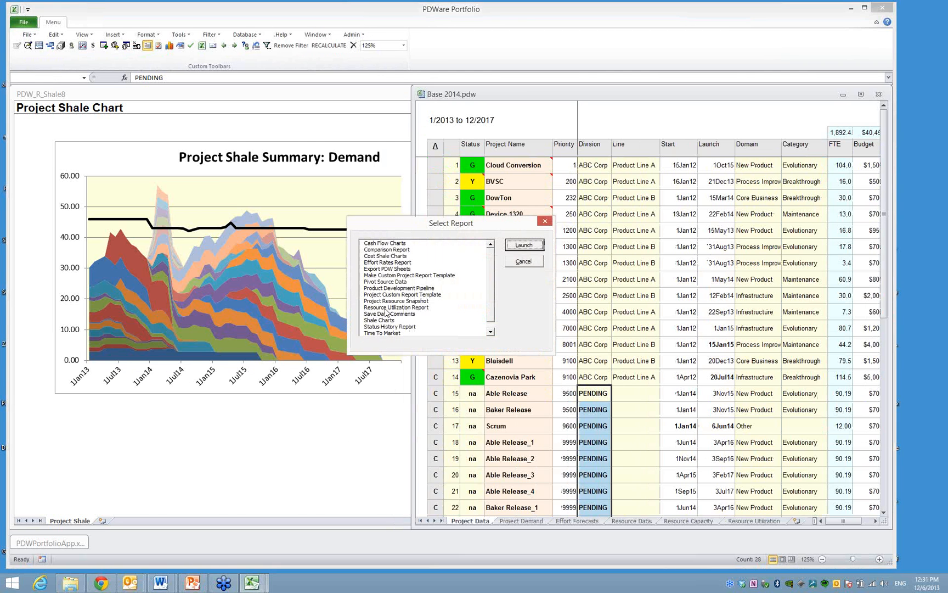
click(383, 307)
click(524, 245)
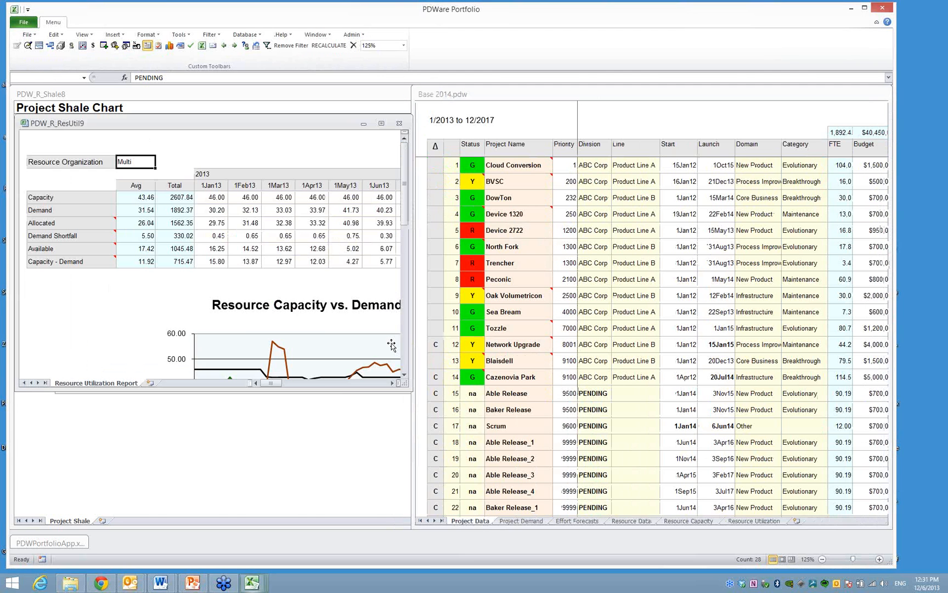
drag(526, 531, 618, 552)
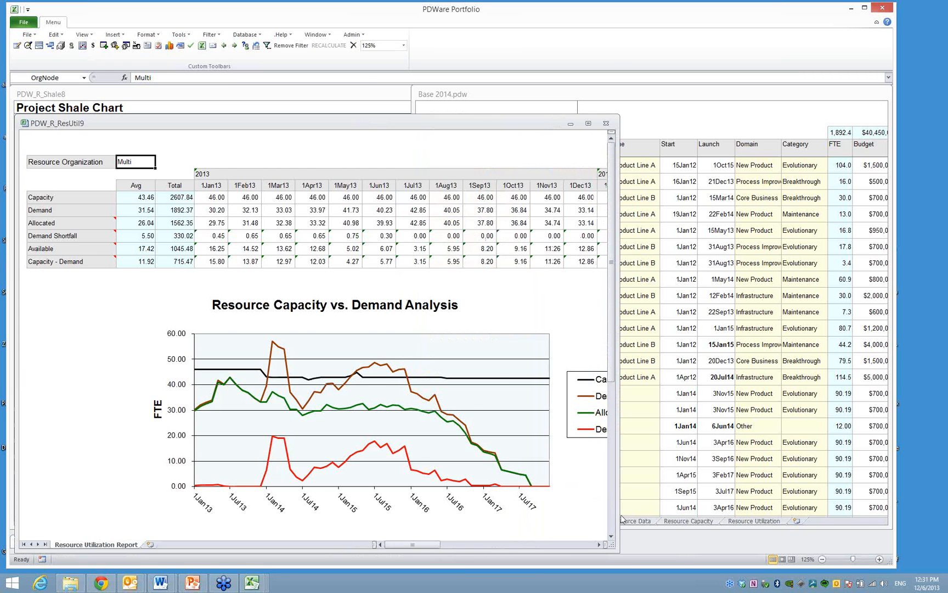
click(621, 518)
click(611, 535)
drag(614, 512, 787, 525)
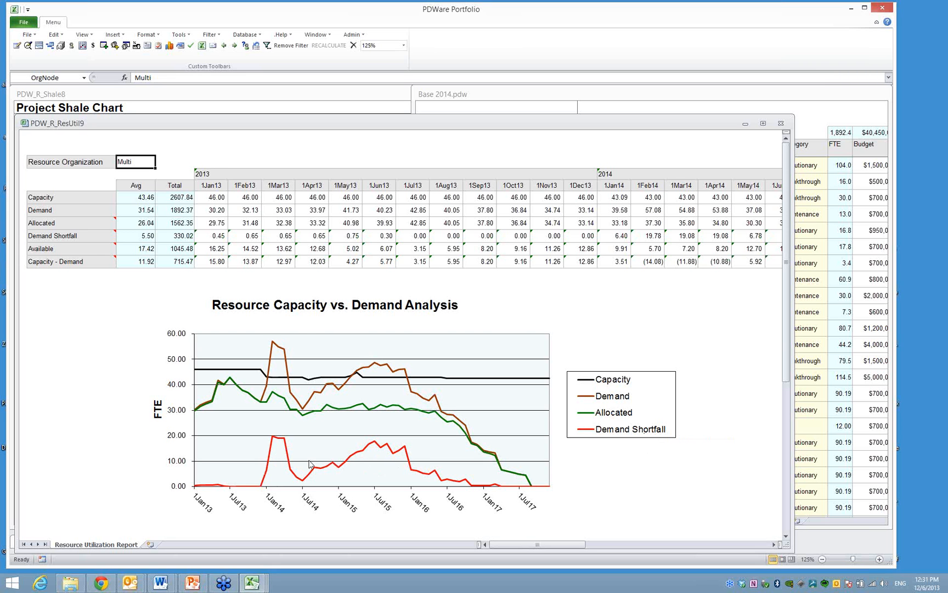
Narrow the utilization report window and display Base 2014's resource capacity in a widened window.
mouse_move(269, 466)
drag(790, 486, 668, 486)
click(728, 475)
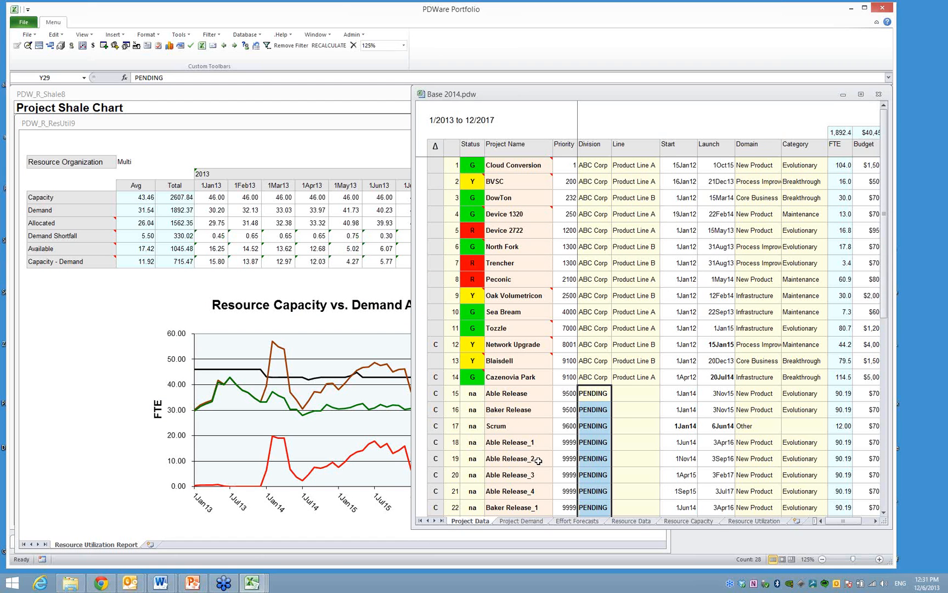
click(696, 521)
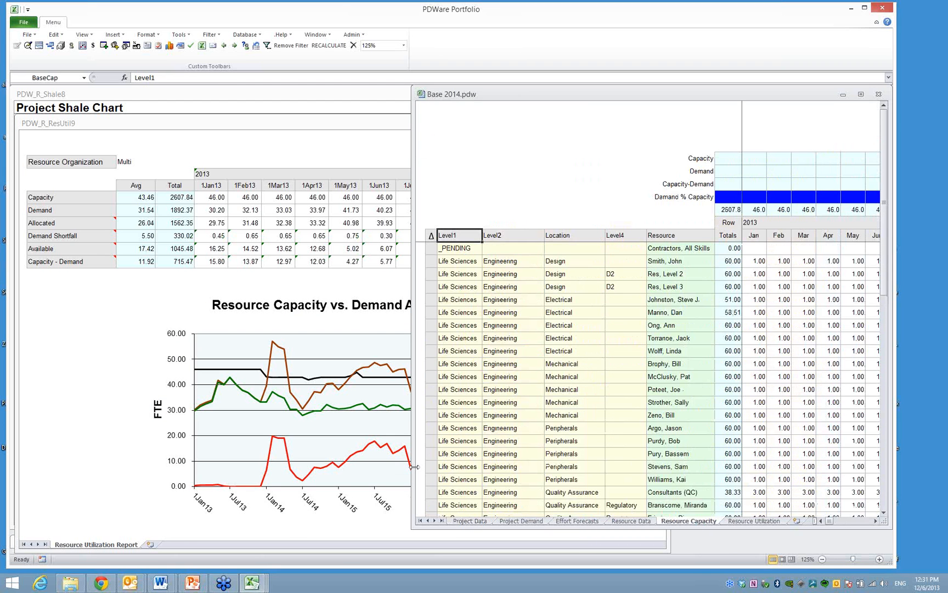
drag(414, 468, 76, 384)
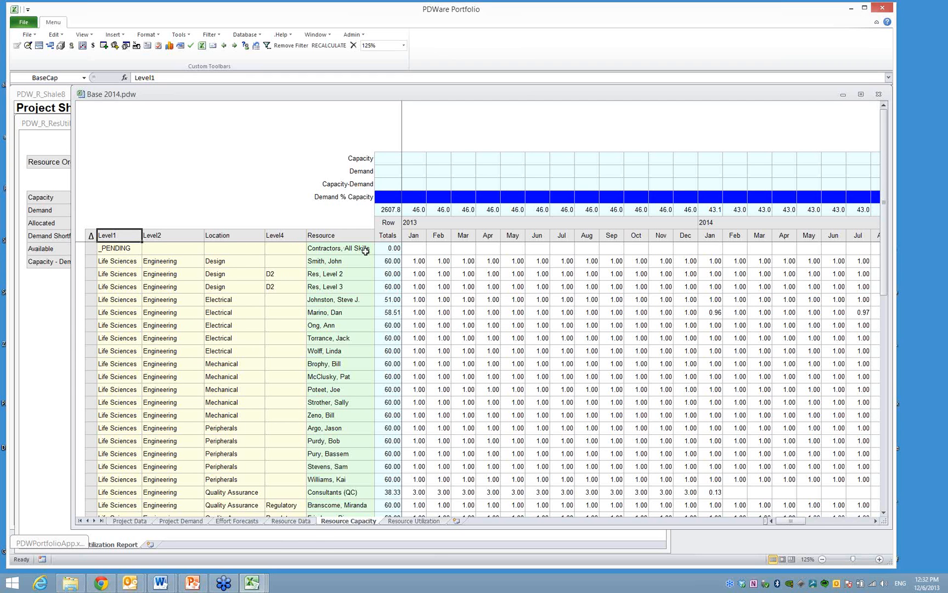
Examine the skills assigned to the Contractors, All Skills resource in the resource data, and return to the resource capacity.
click(289, 521)
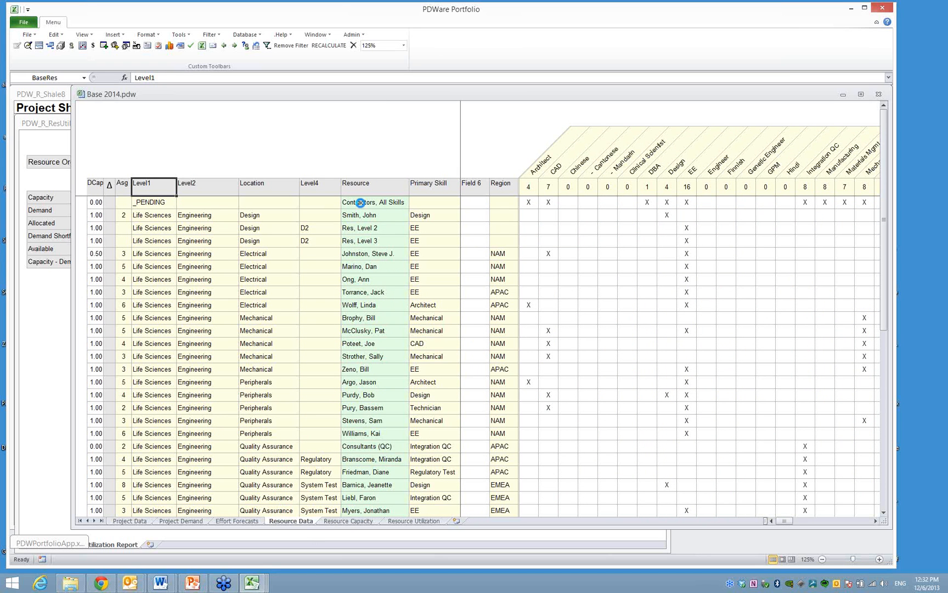
click(361, 202)
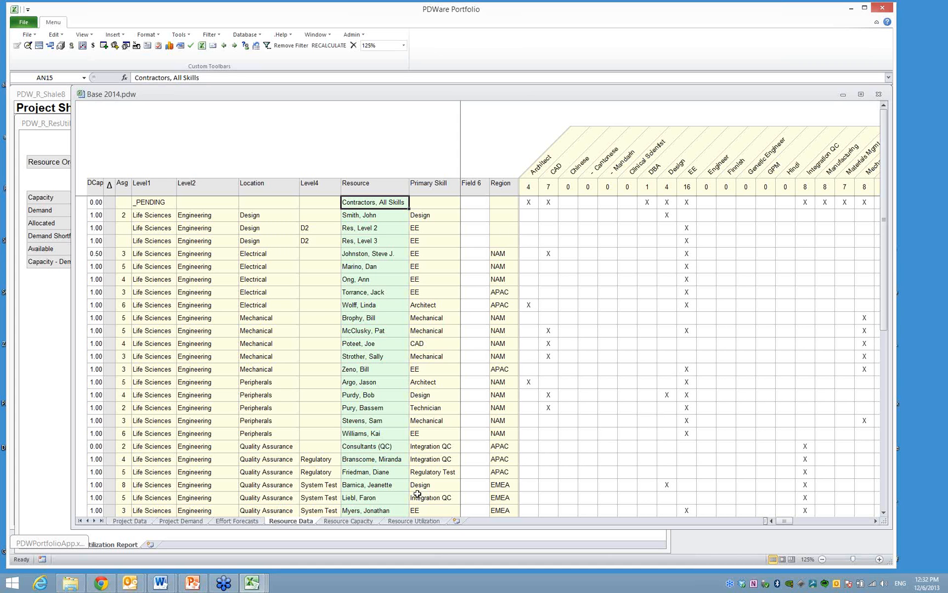
click(348, 521)
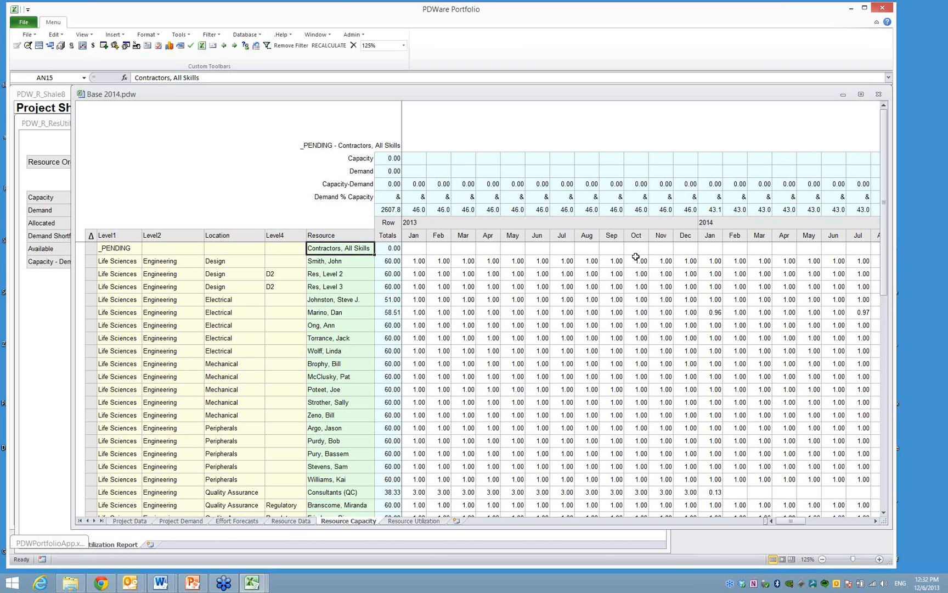
Enter a capacity of 25 for Contractors, All Skills in March 2014 and fill it across the months through February 2017.
click(759, 247)
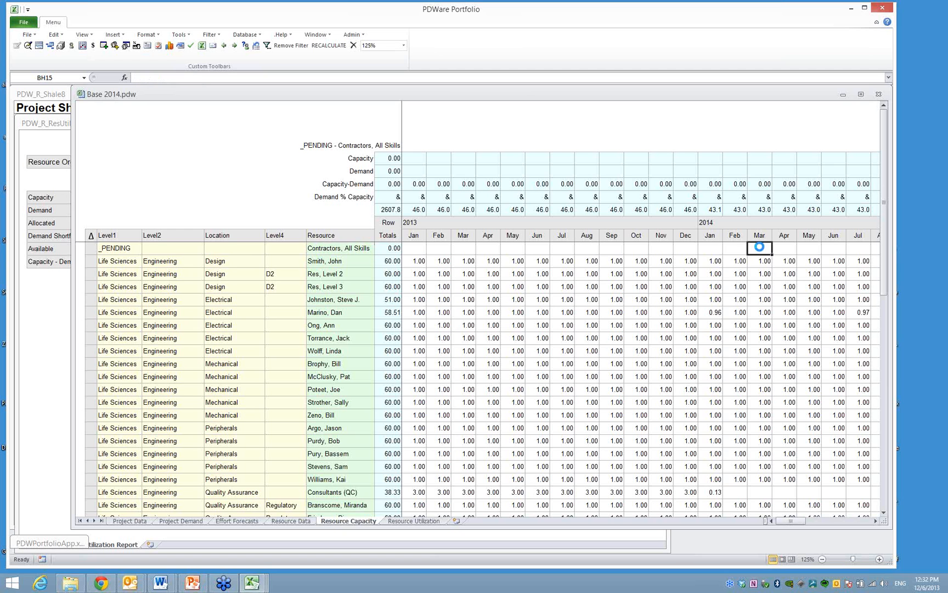
click(876, 520)
drag(876, 522, 876, 523)
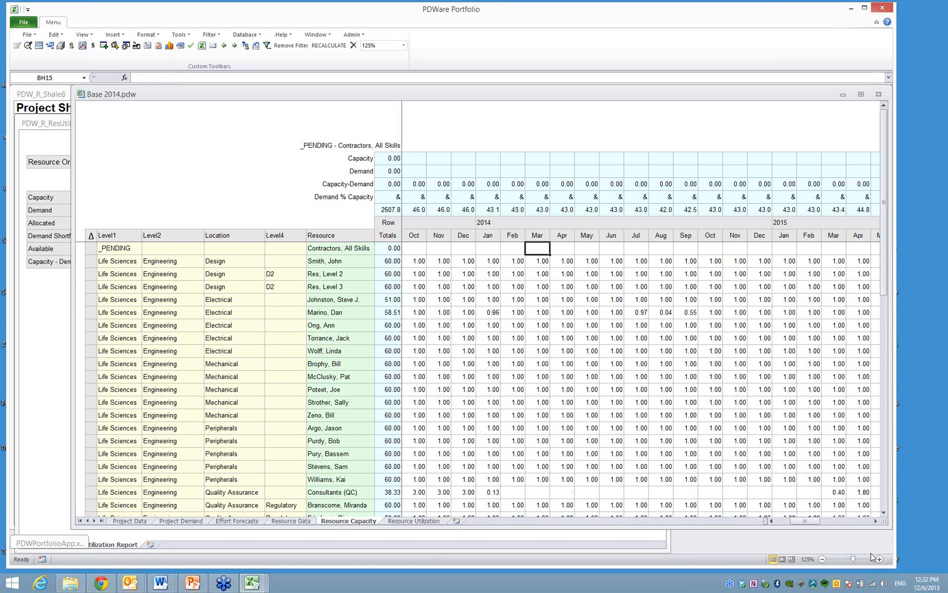
text(25)
key(Return)
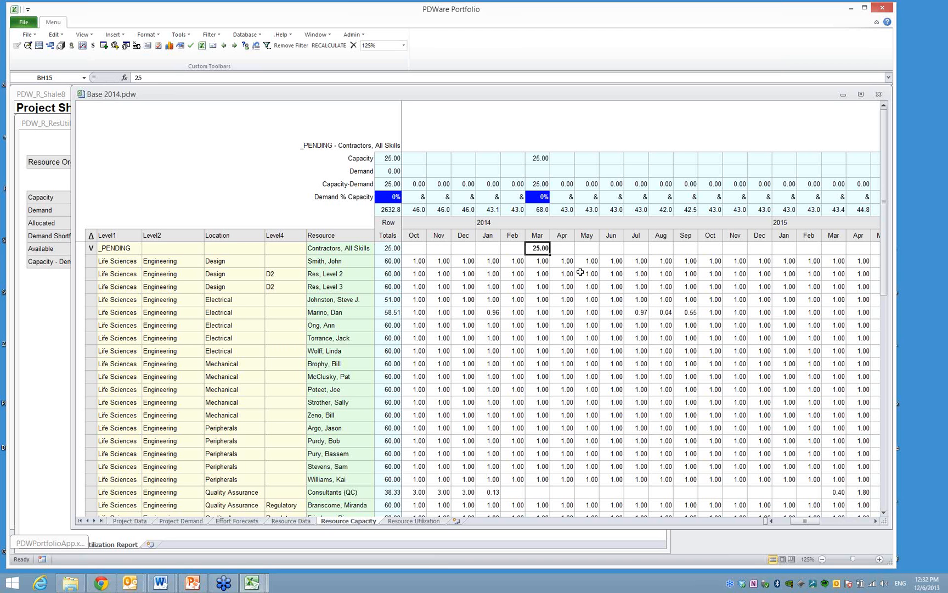
drag(550, 253, 878, 260)
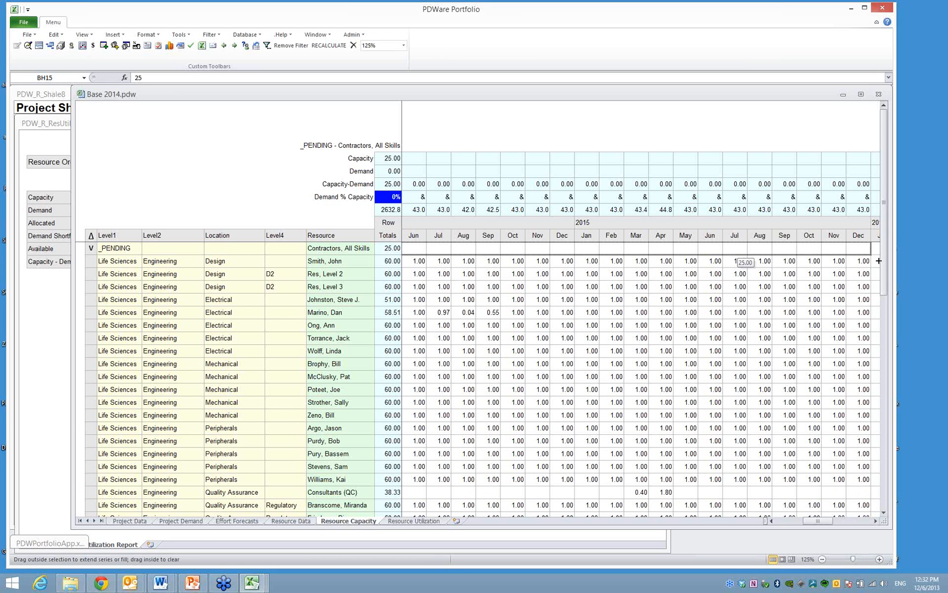
drag(878, 260, 880, 261)
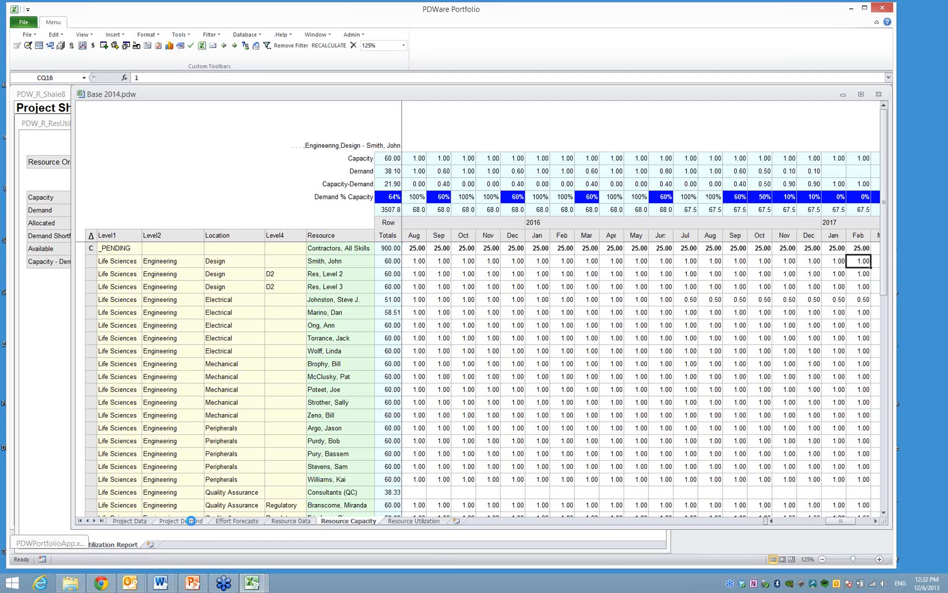
Show the 2014–2015 months of the project demand and run Search All Resources to update the allocations.
click(190, 520)
scroll(884, 503, down, 1)
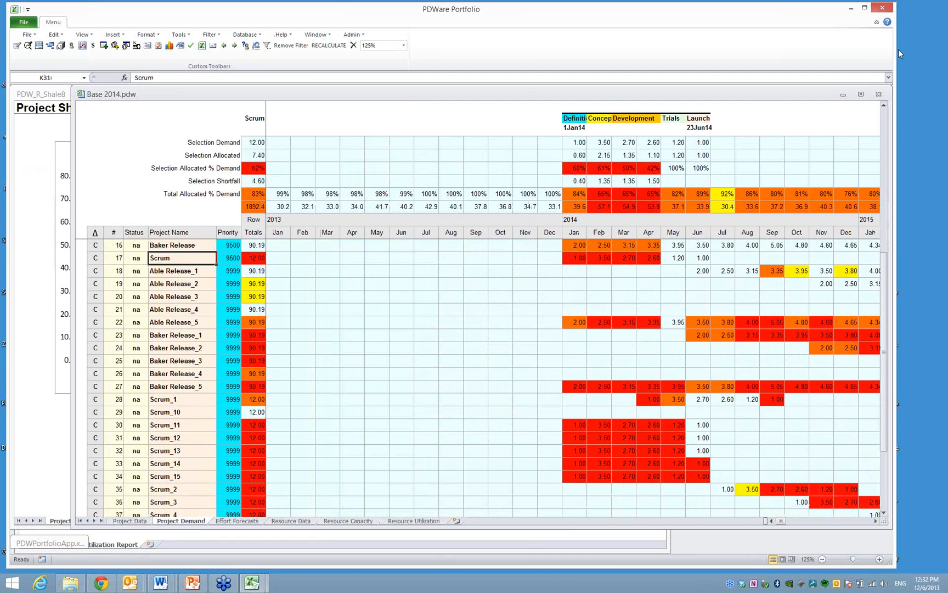
scroll(884, 109, up, 2)
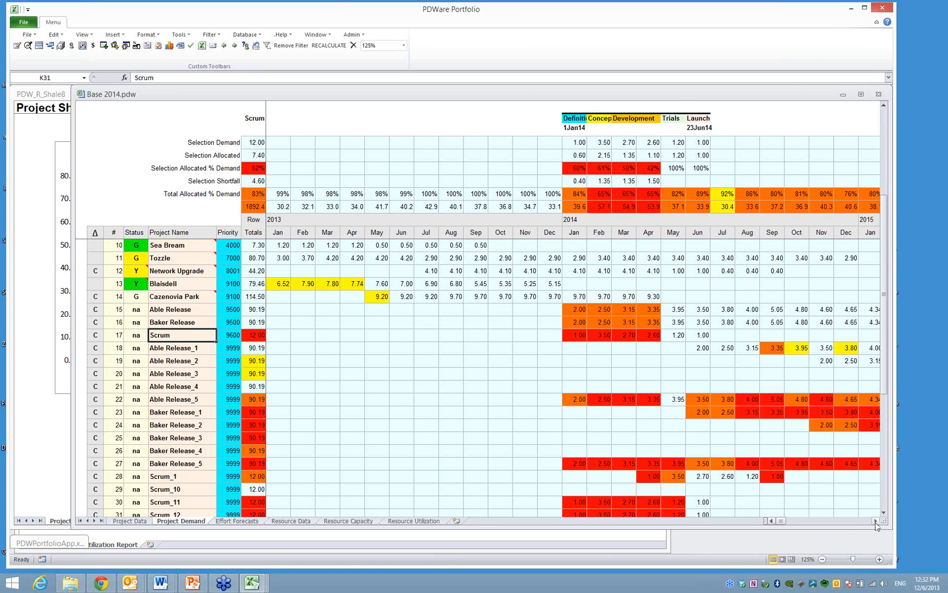
click(875, 522)
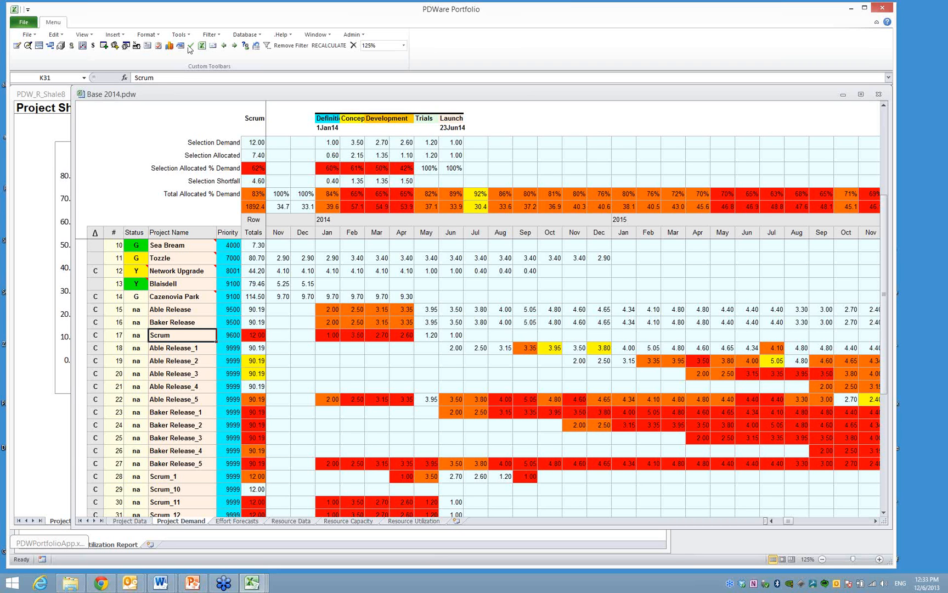
click(180, 35)
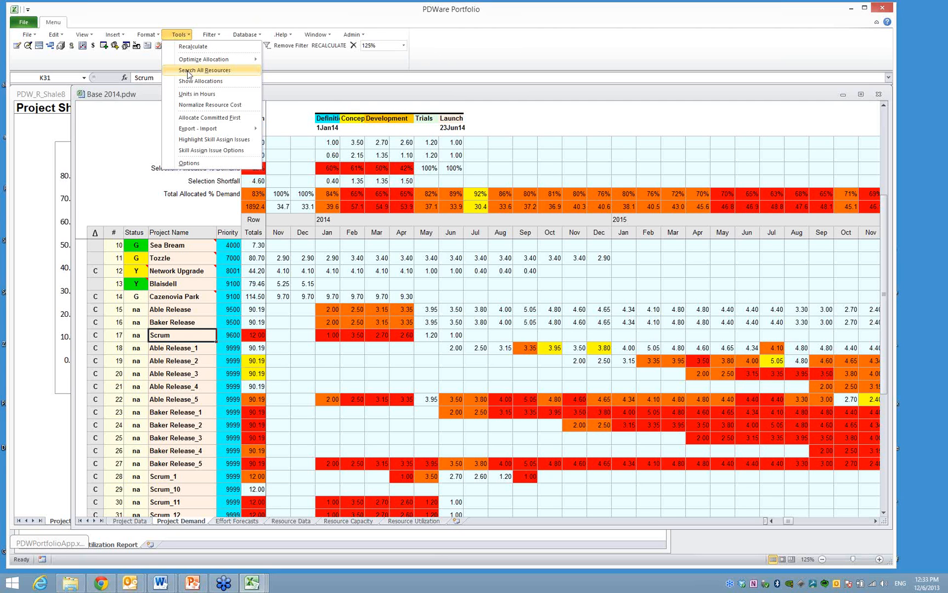
click(188, 73)
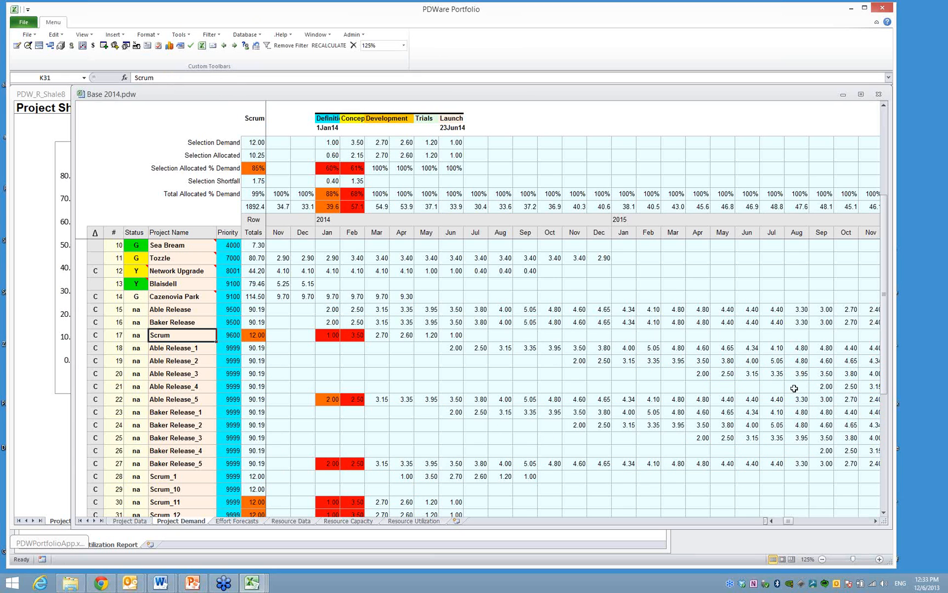
Review the allocation shortfalls of the Scrum copies in the project demand and narrow the Base 2014 window to reveal the shale chart.
click(883, 506)
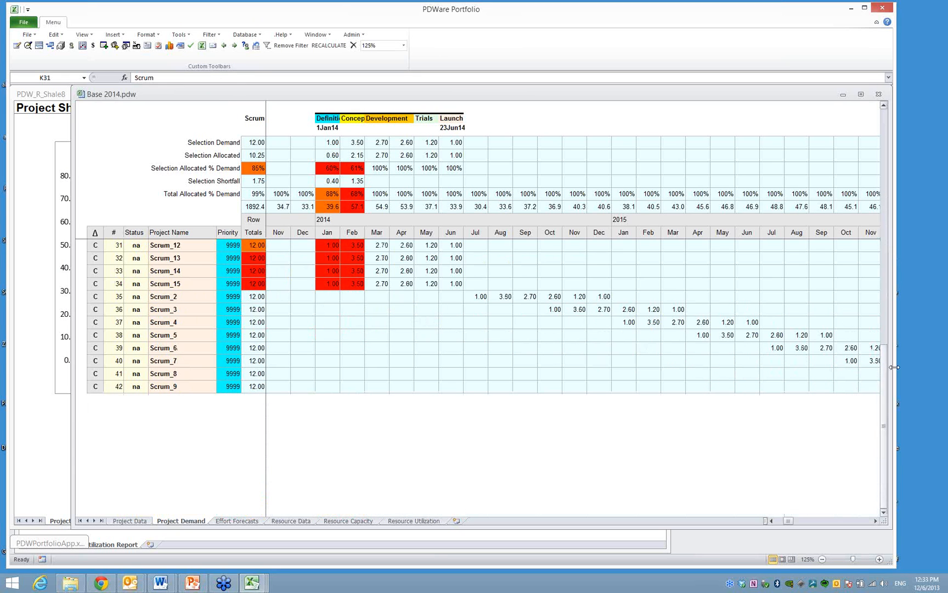
click(884, 252)
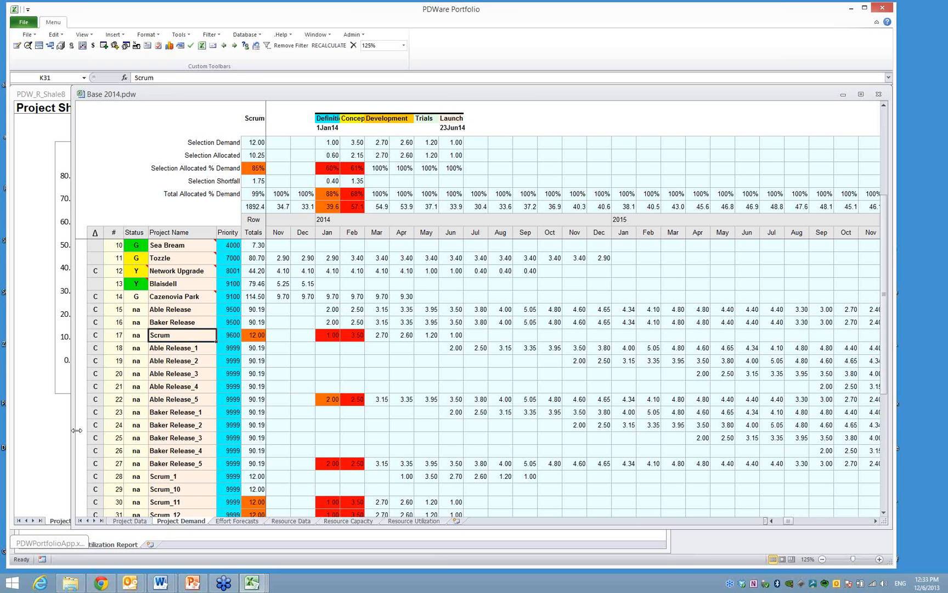
drag(76, 430, 323, 430)
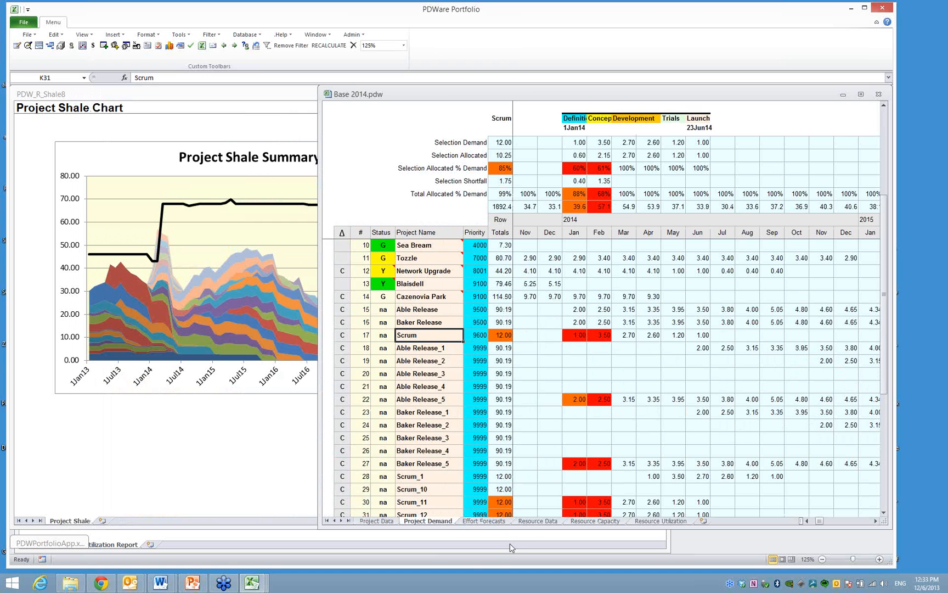
Display the August 2015 capacity and demand of Contractors, All Skills in the resource capacity, and widen the window.
click(592, 522)
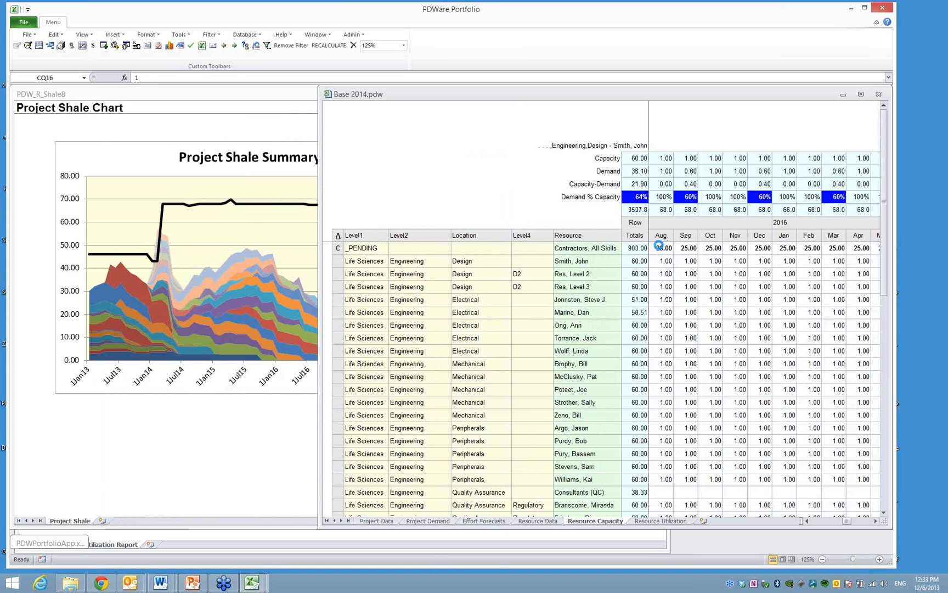
click(660, 247)
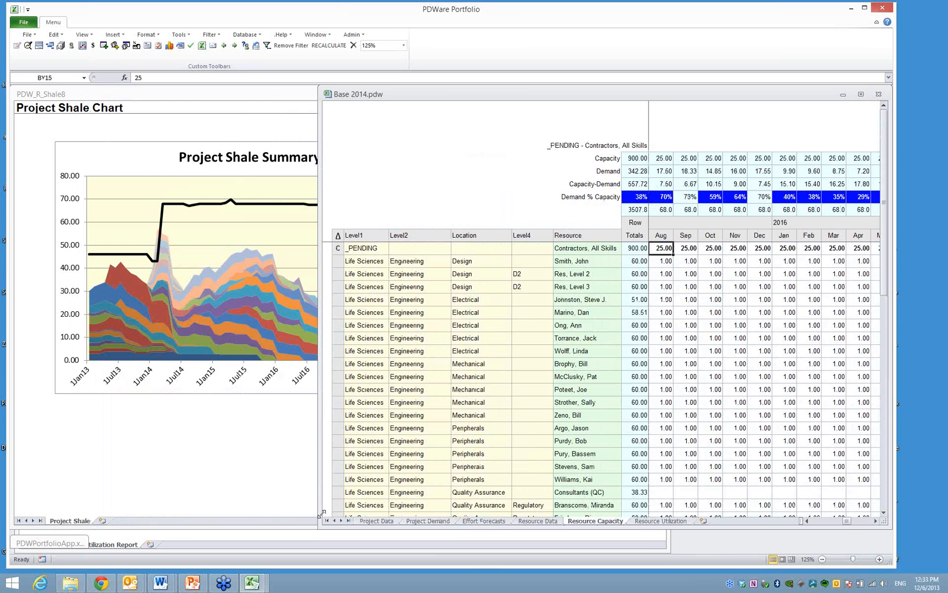
drag(322, 513, 221, 498)
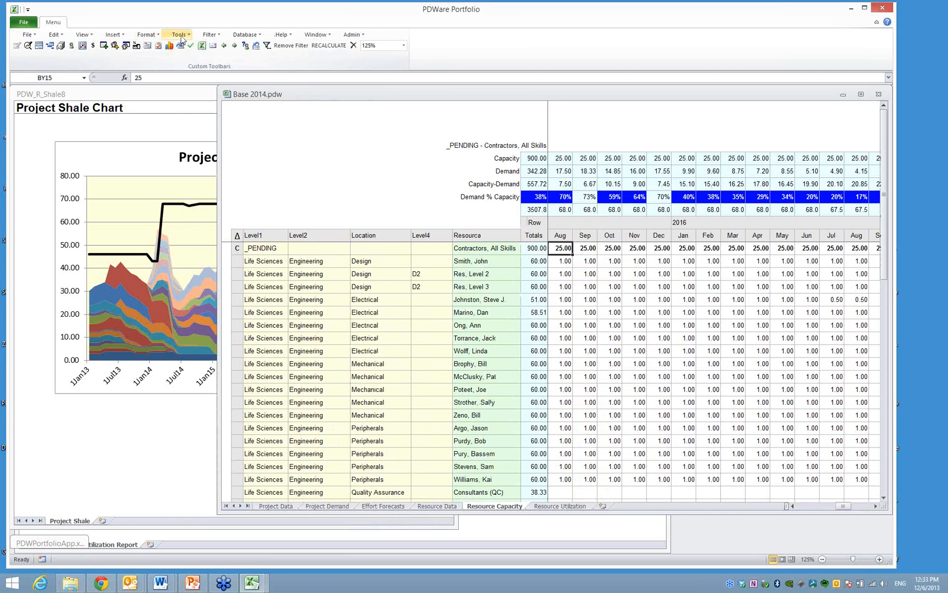
Turn off Search All Resources and open the Capacity Model analysis in an enlarged window.
click(179, 34)
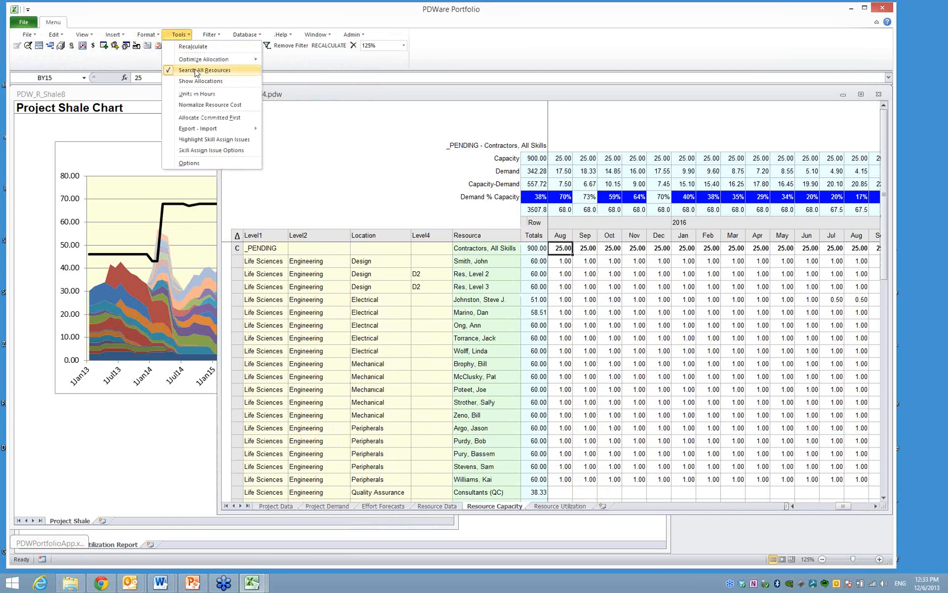
click(195, 70)
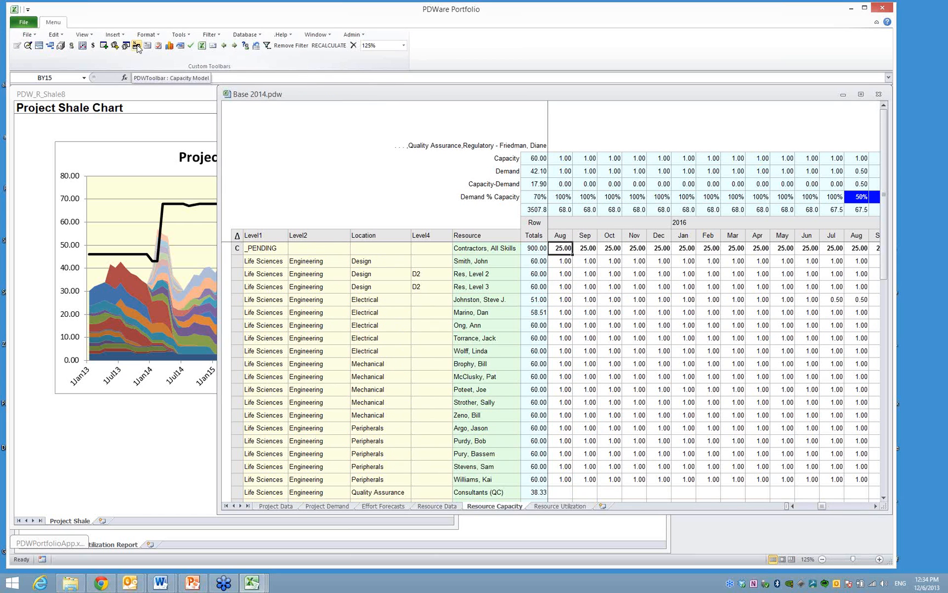
click(137, 45)
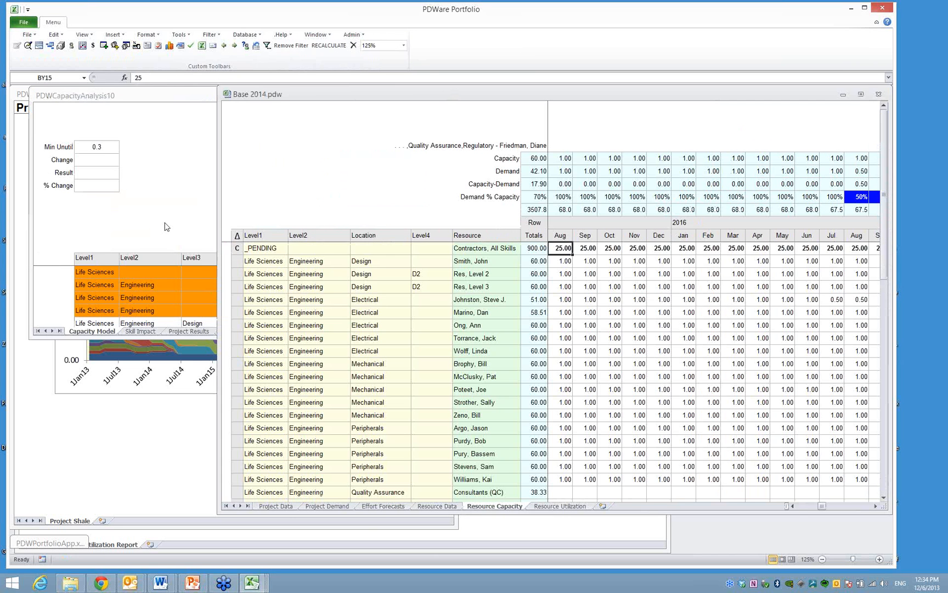
click(167, 226)
drag(421, 338, 687, 546)
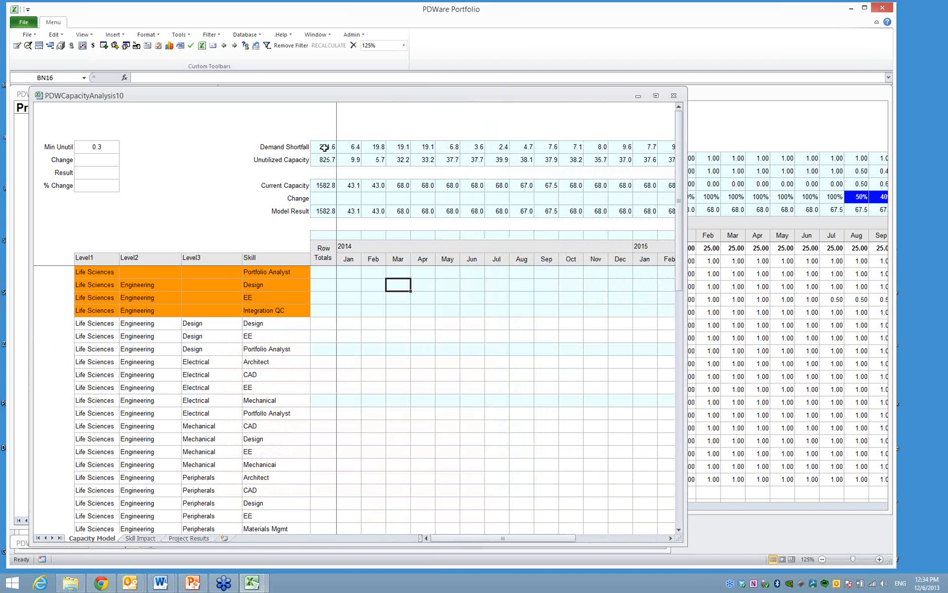
Enter 0% as the % Change in the capacity model and examine the Skill Impact chart.
click(101, 184)
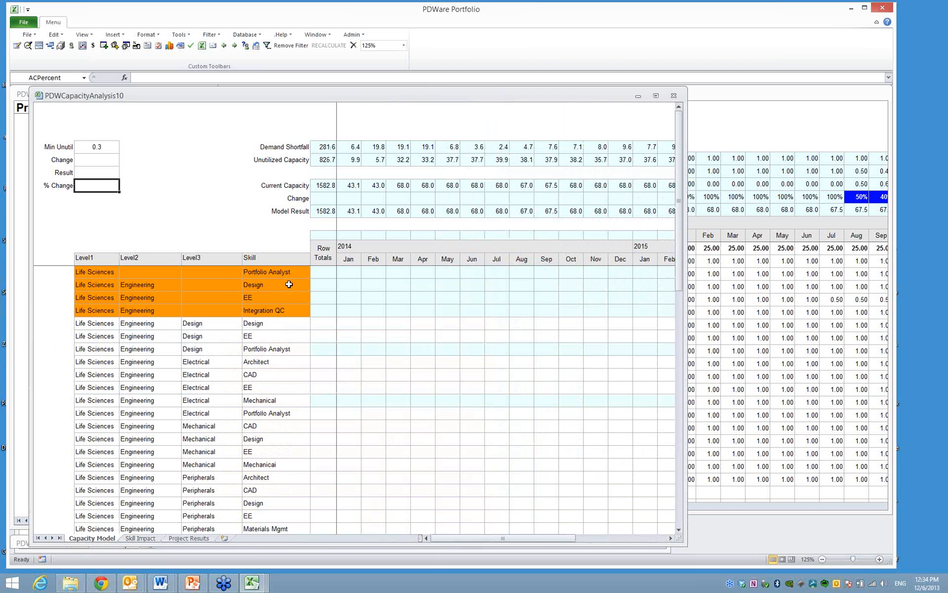
text(0)
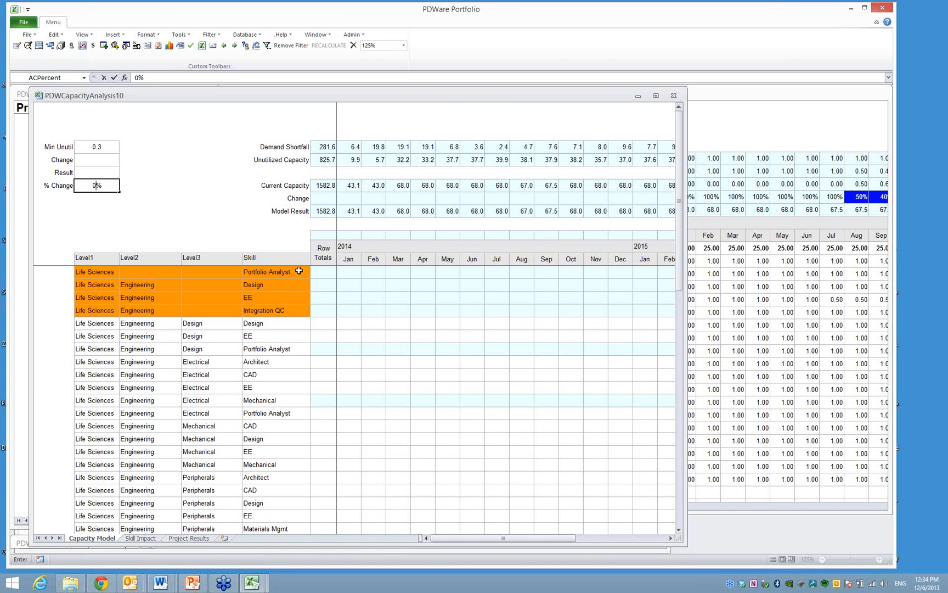
key(Return)
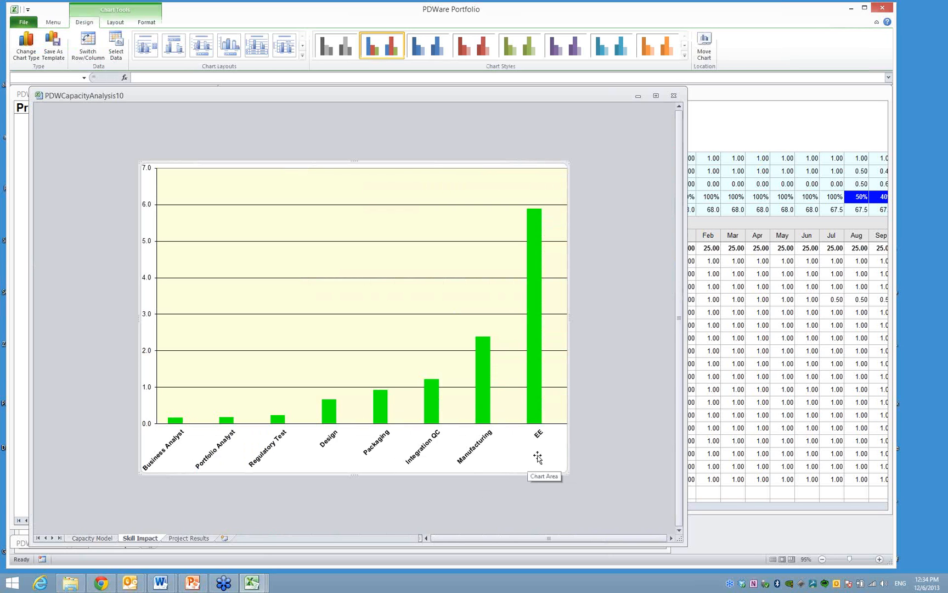
mouse_move(531, 420)
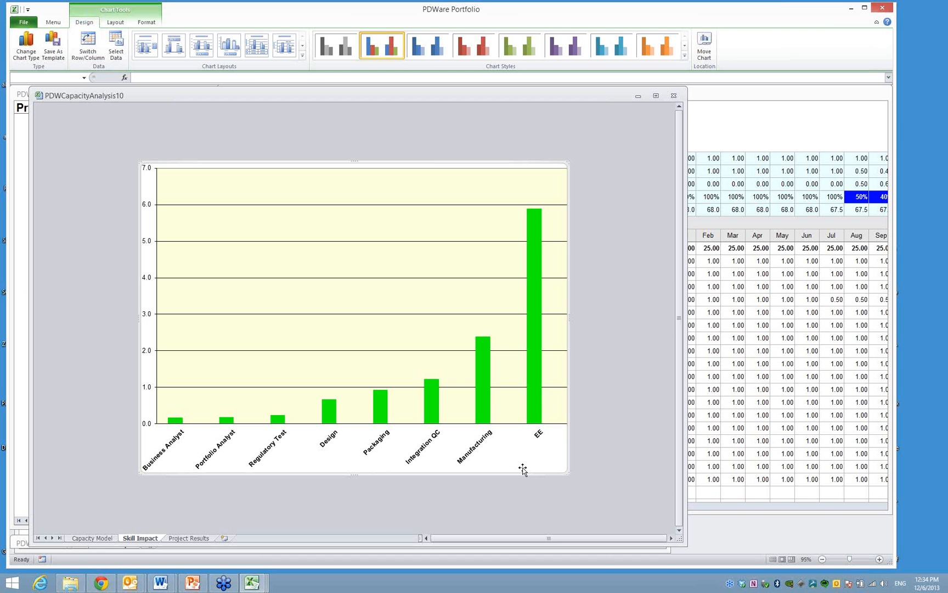
Close the capacity analysis, the Project Shale chart and the Resource Utilization Report.
click(675, 96)
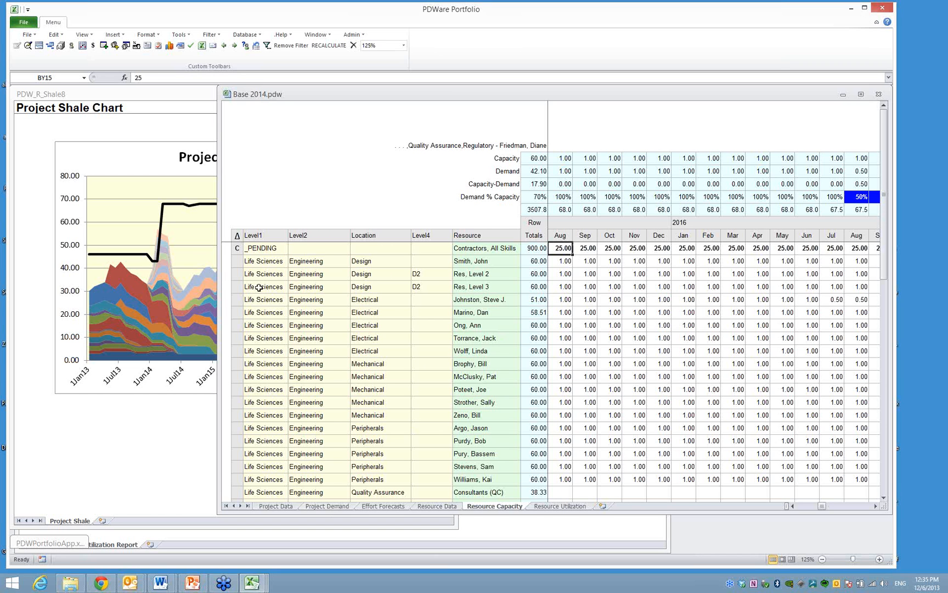
click(156, 95)
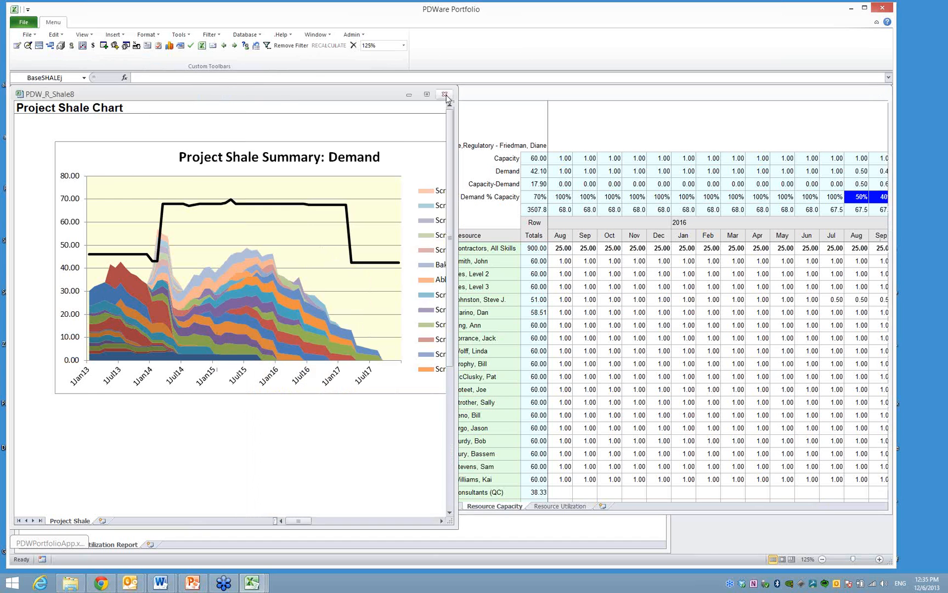
click(446, 95)
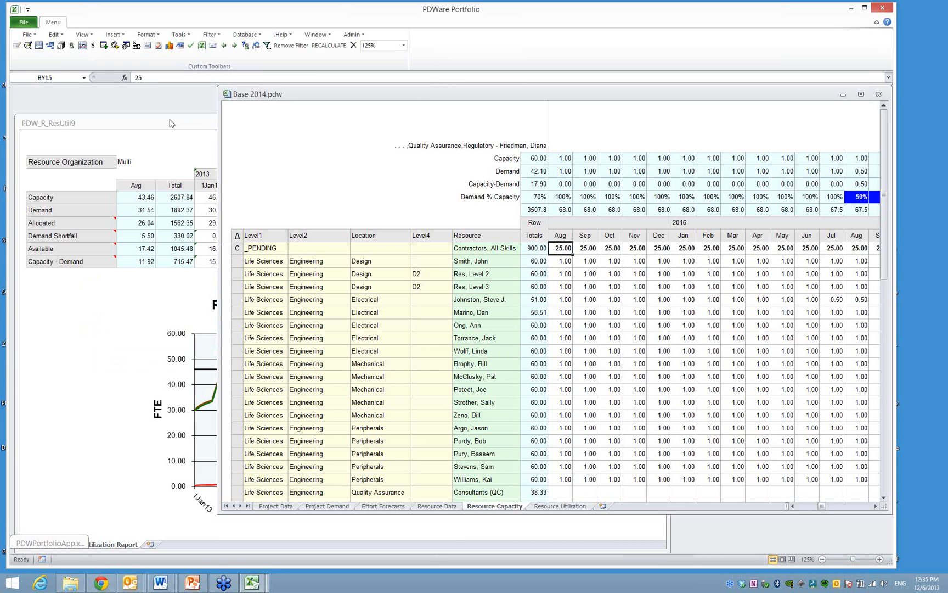
click(173, 127)
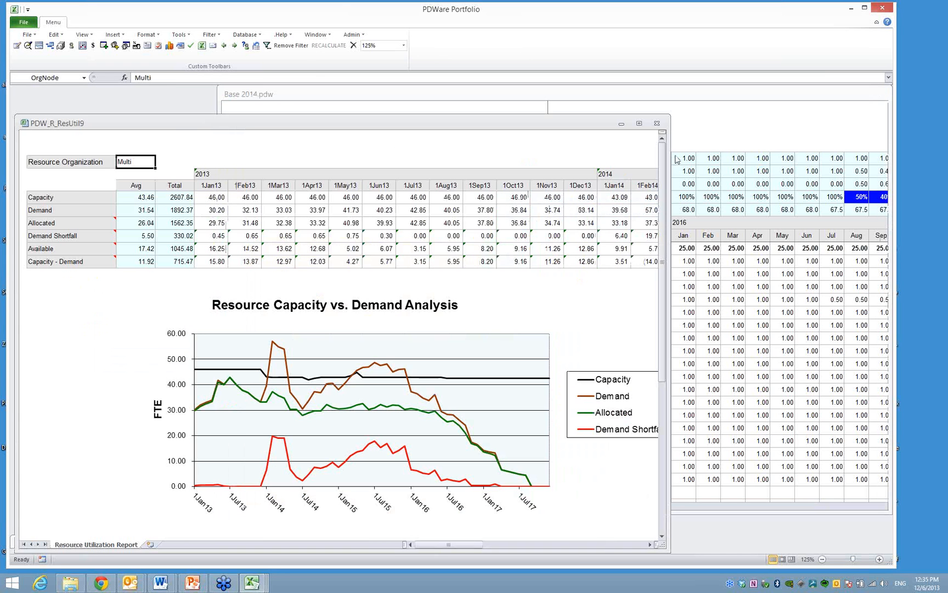
click(657, 124)
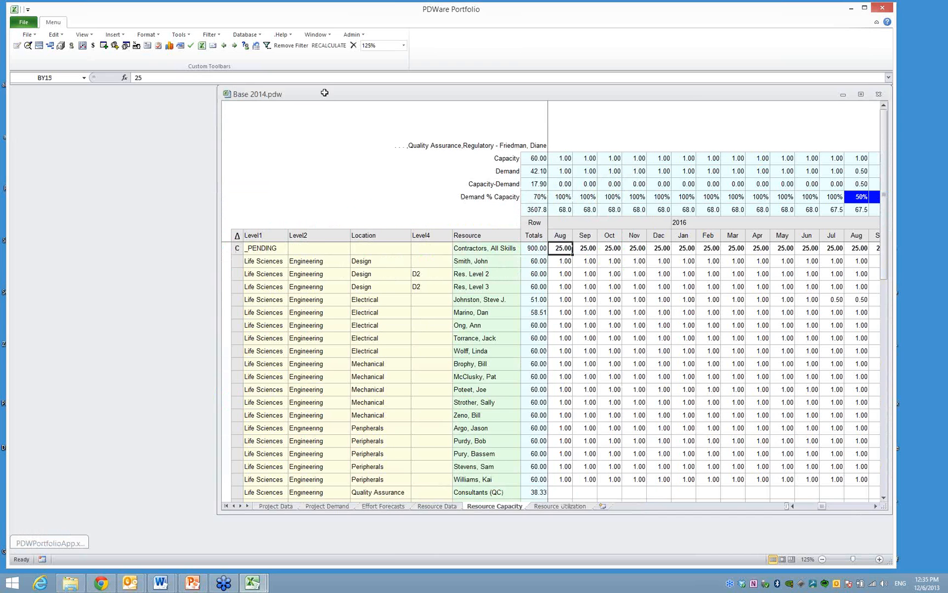
Maximize the Base 2014 window and launch the Comparison Report.
double_click(324, 93)
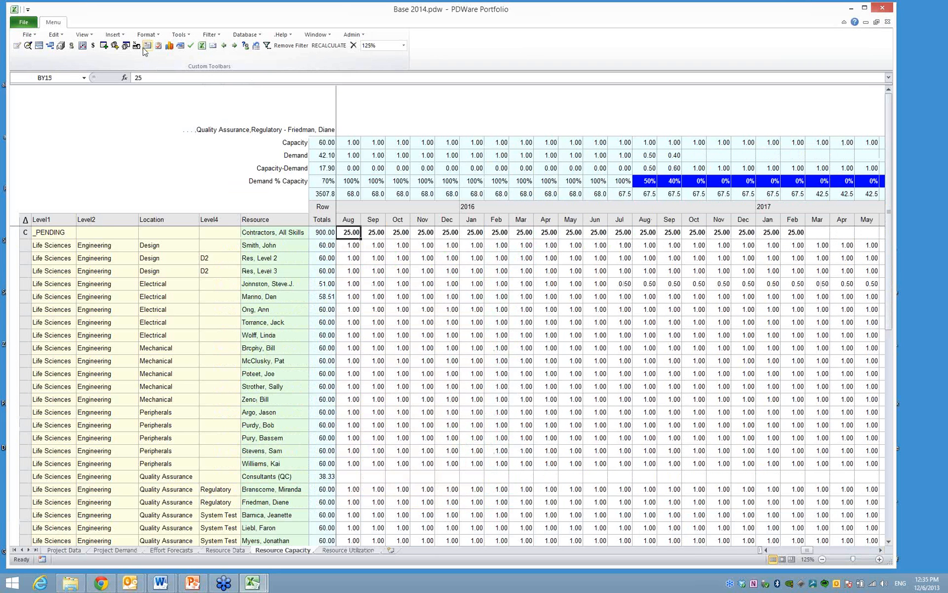
click(147, 48)
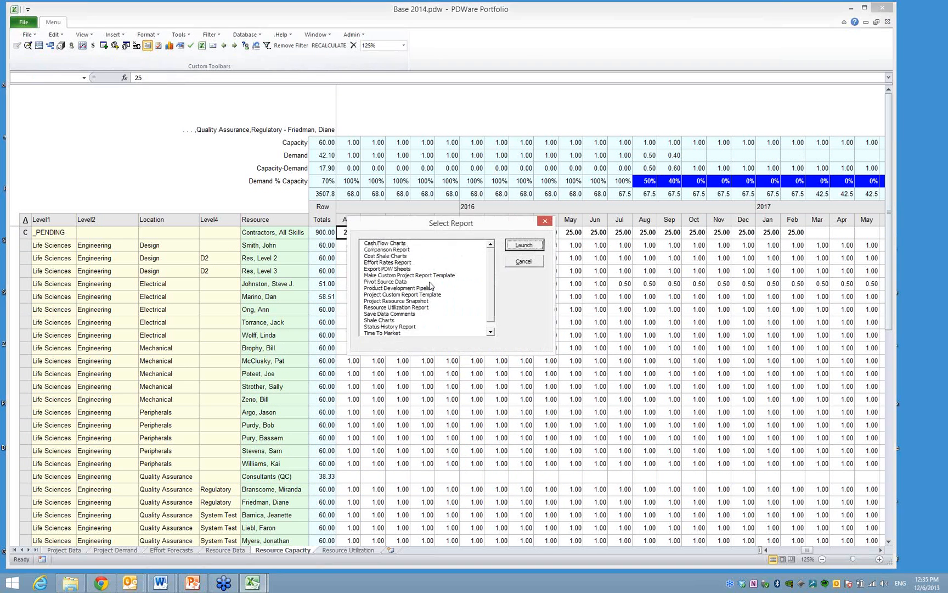
double_click(403, 251)
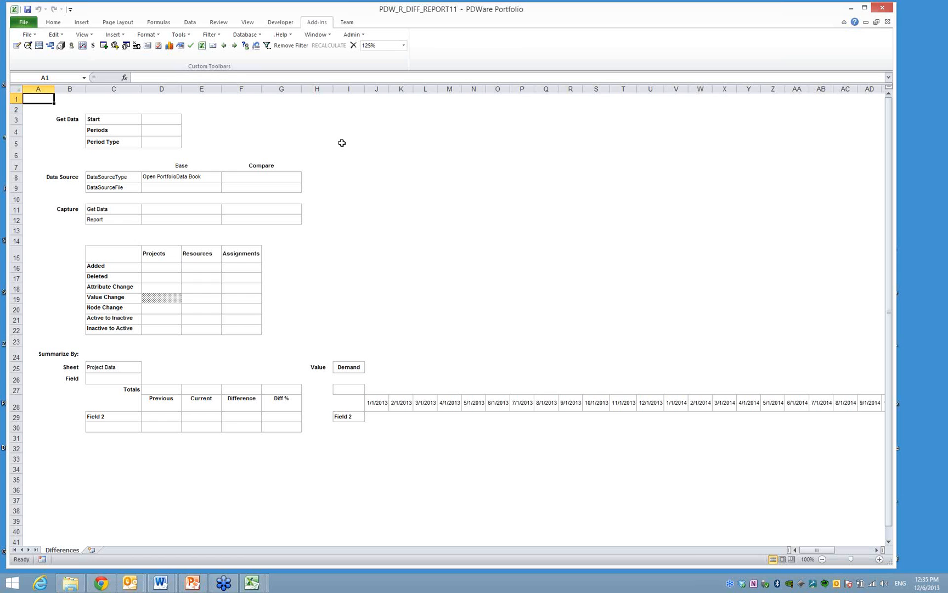
Try to load Base 2014.pdw from the Source Code folder as the comparison report's base data.
right_click(283, 122)
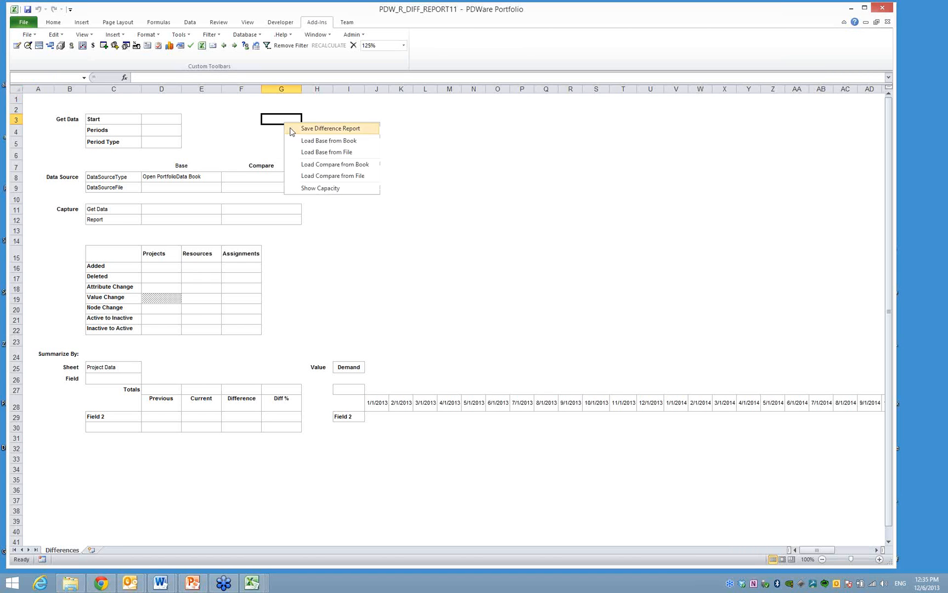
click(327, 152)
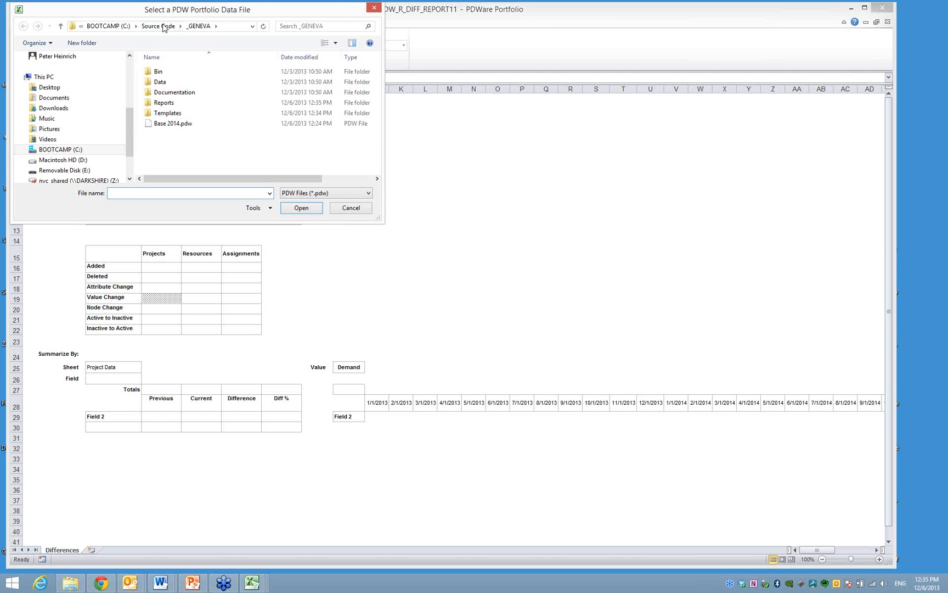
click(159, 26)
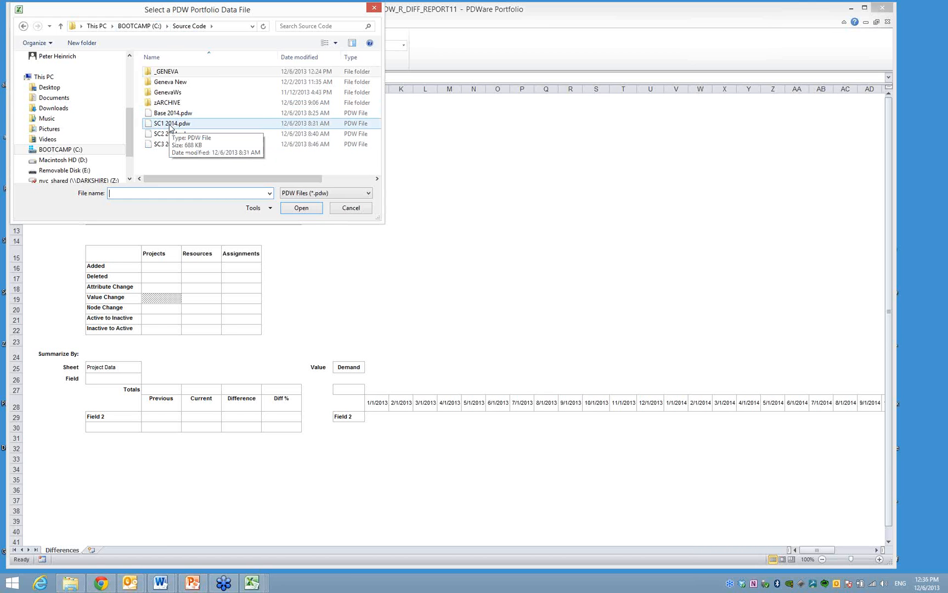
double_click(174, 112)
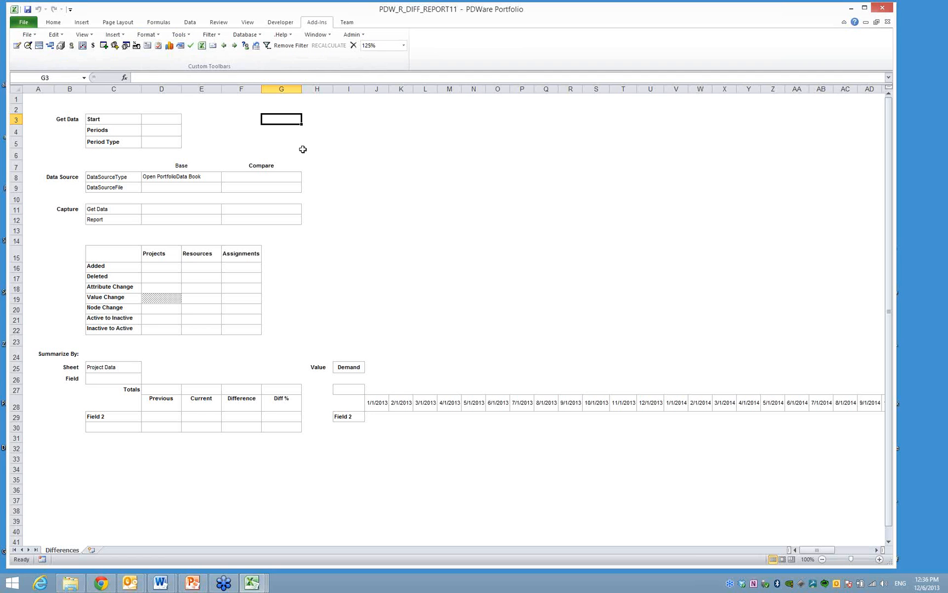
Load SC1 2014.pdw from the Source Code folder as the comparison report's base data.
right_click(283, 119)
click(316, 153)
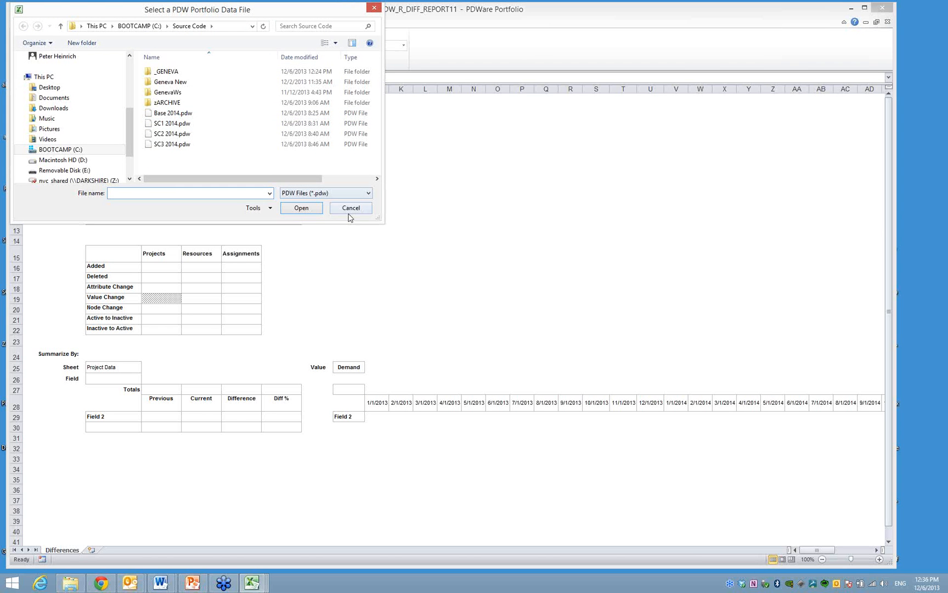
double_click(185, 128)
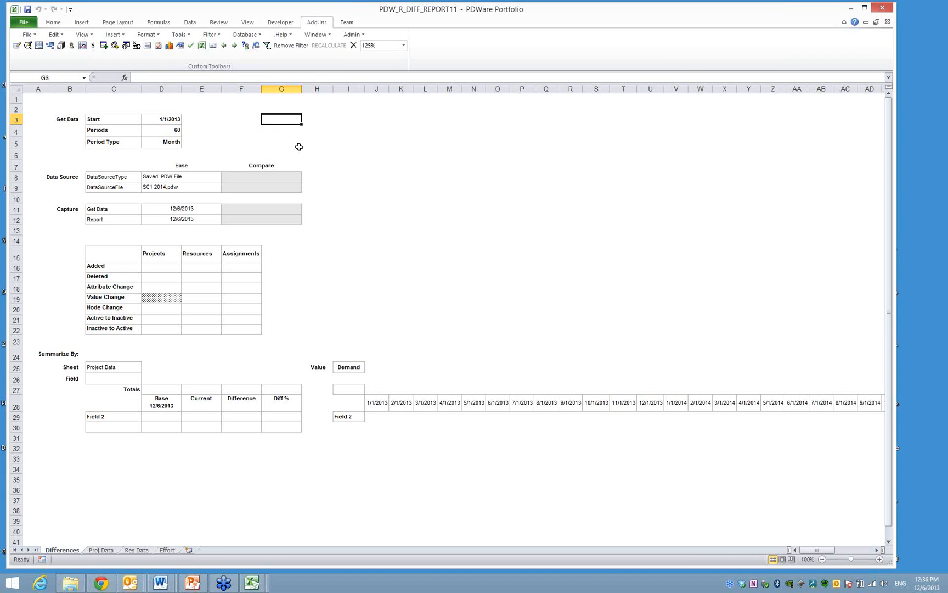
Load SC3 2014.pdw from file as the comparison report's compare data.
right_click(284, 129)
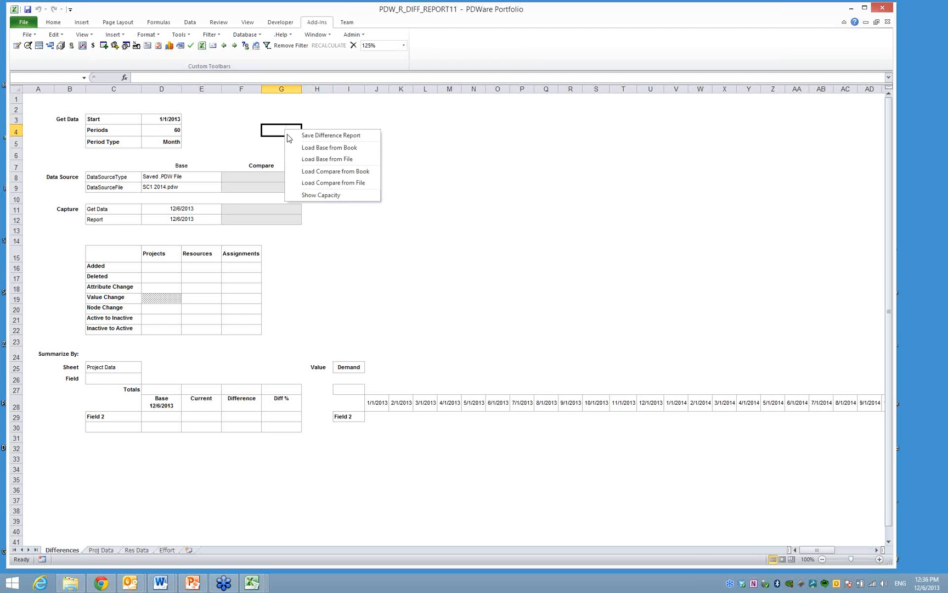
click(321, 186)
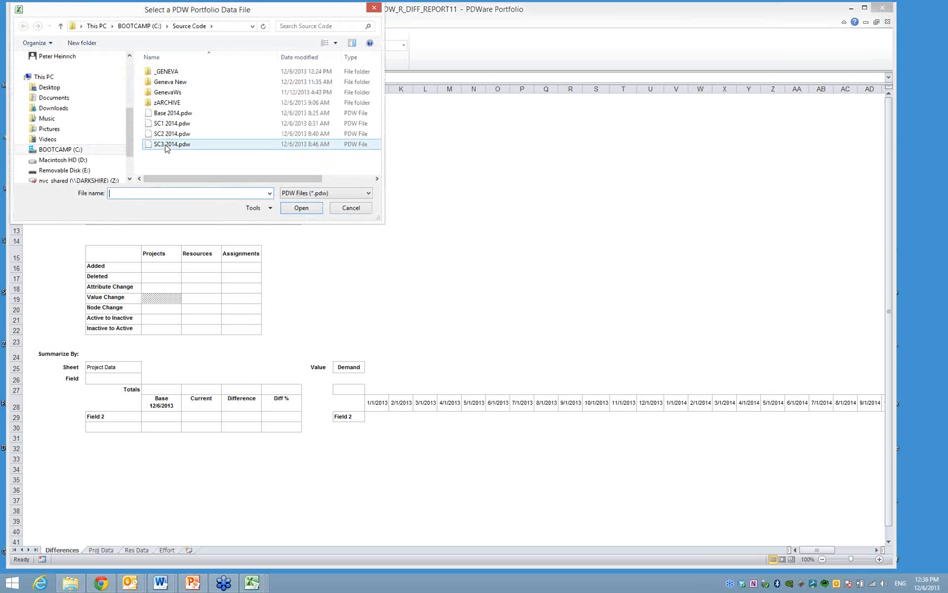
click(162, 147)
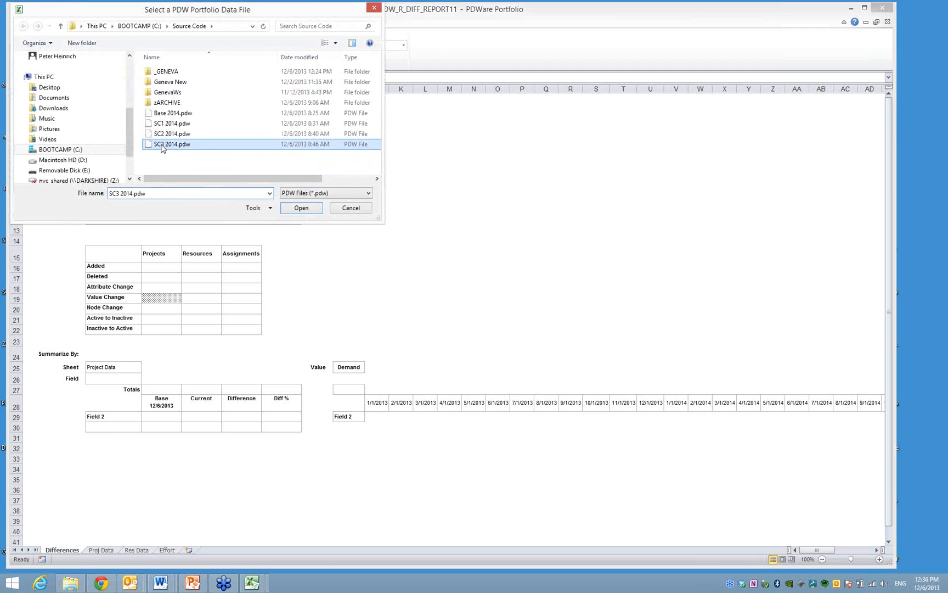
click(301, 208)
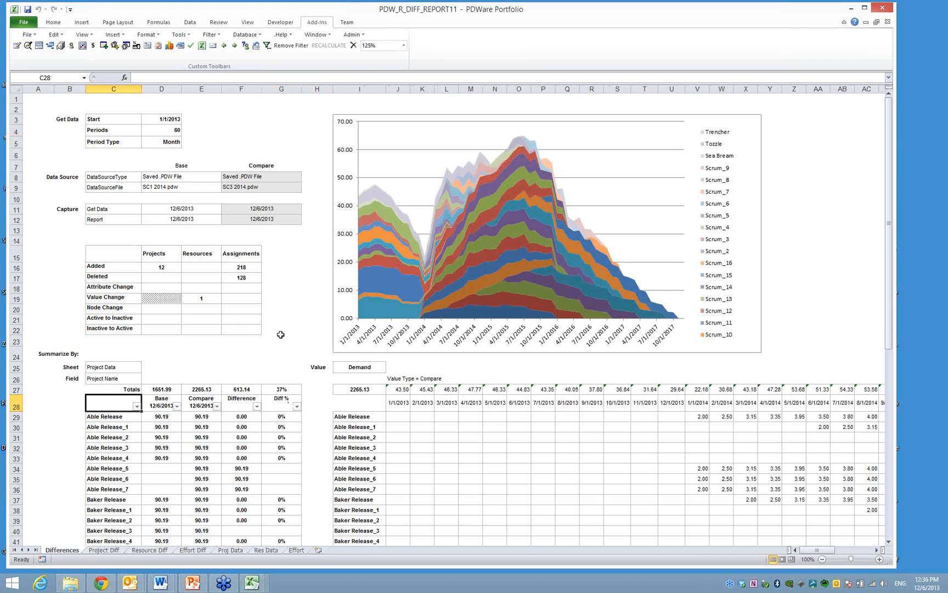
Examine the demand differences by project and the number of added projects in the comparison report.
scroll(285, 331, down, 1)
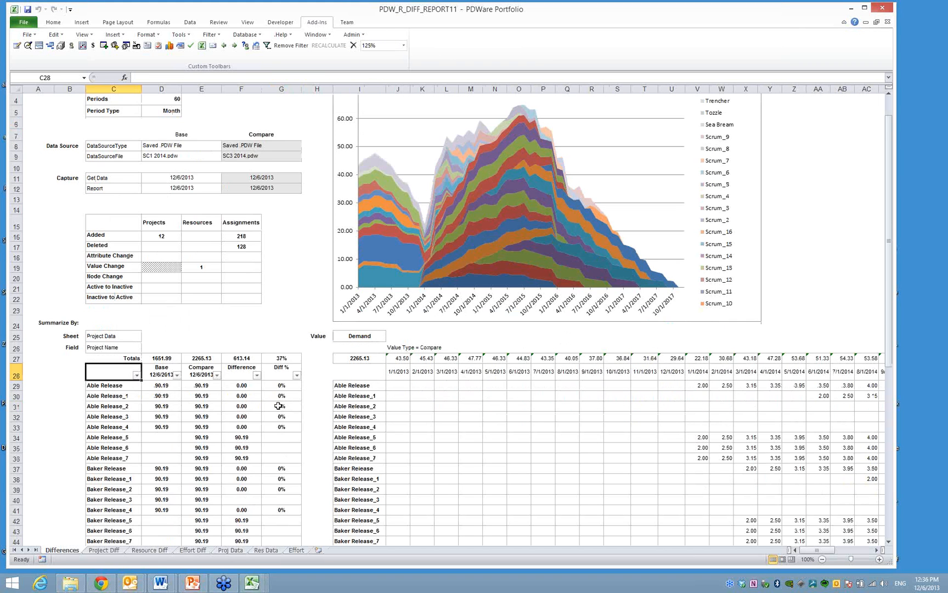
scroll(279, 406, down, 1)
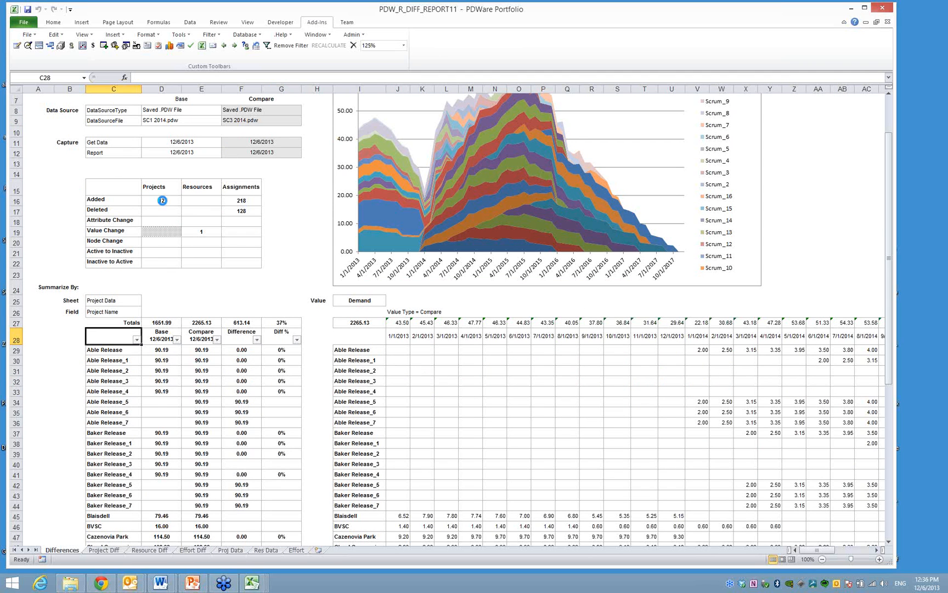
click(162, 201)
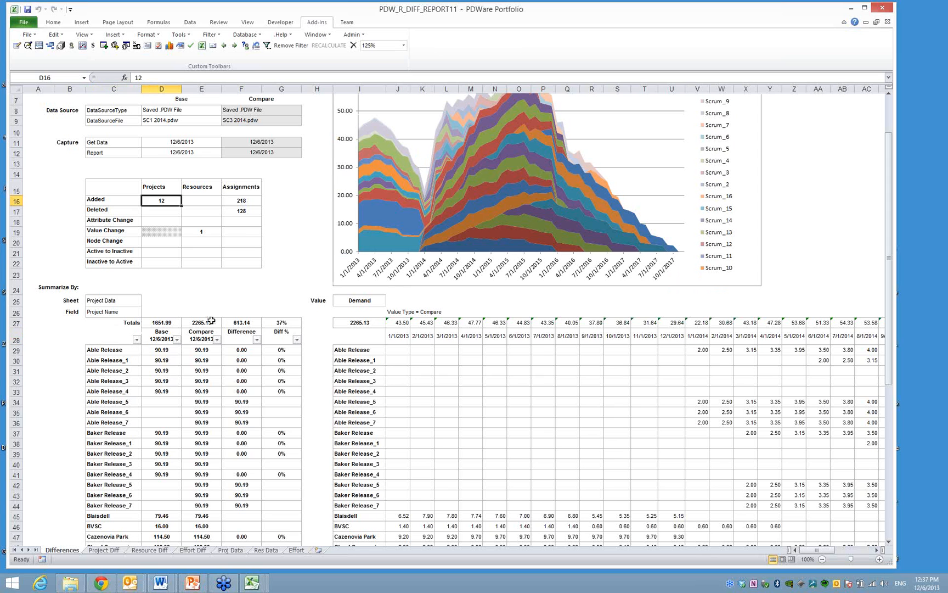
Add the capacity line to the difference report's demand chart.
click(248, 202)
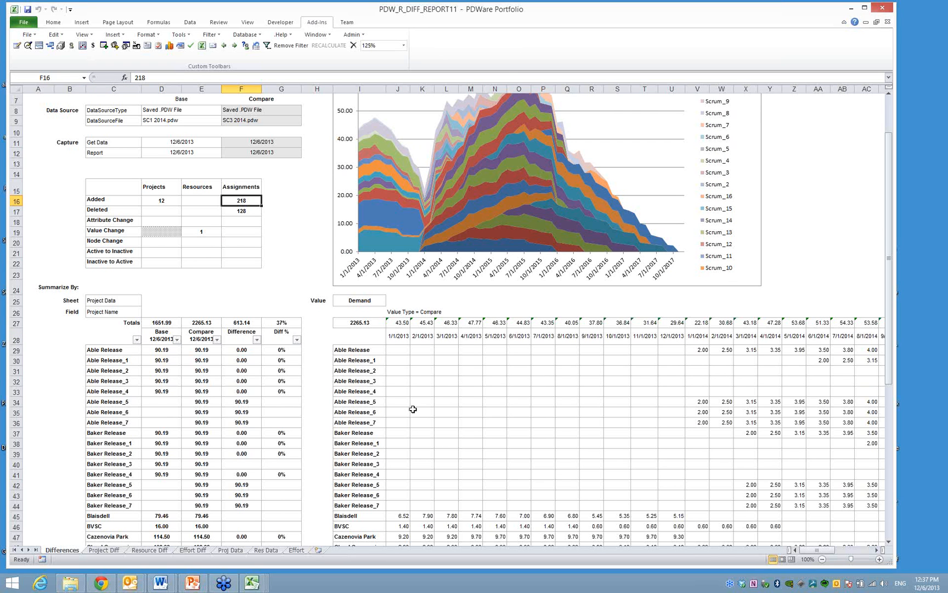
scroll(306, 356, up, 2)
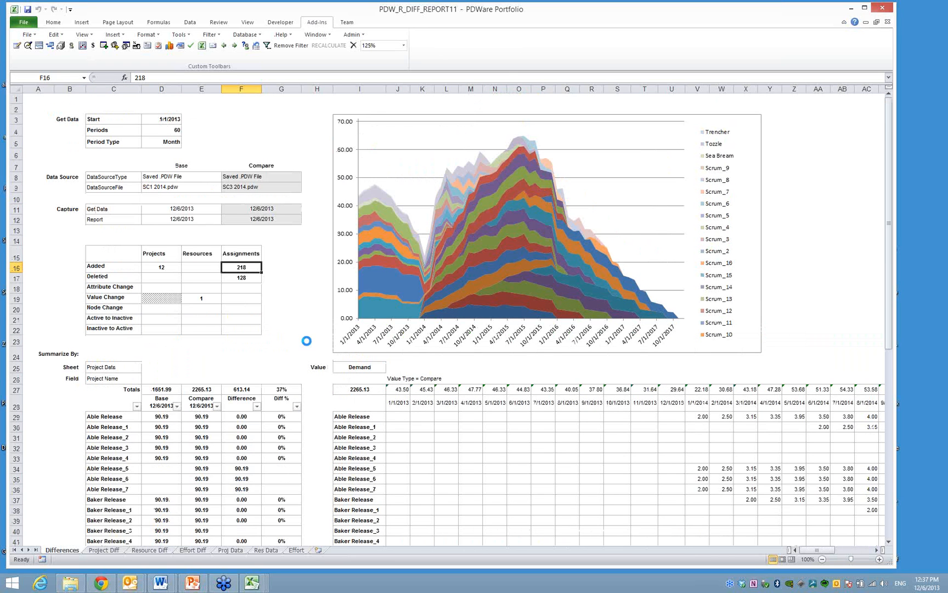
right_click(307, 341)
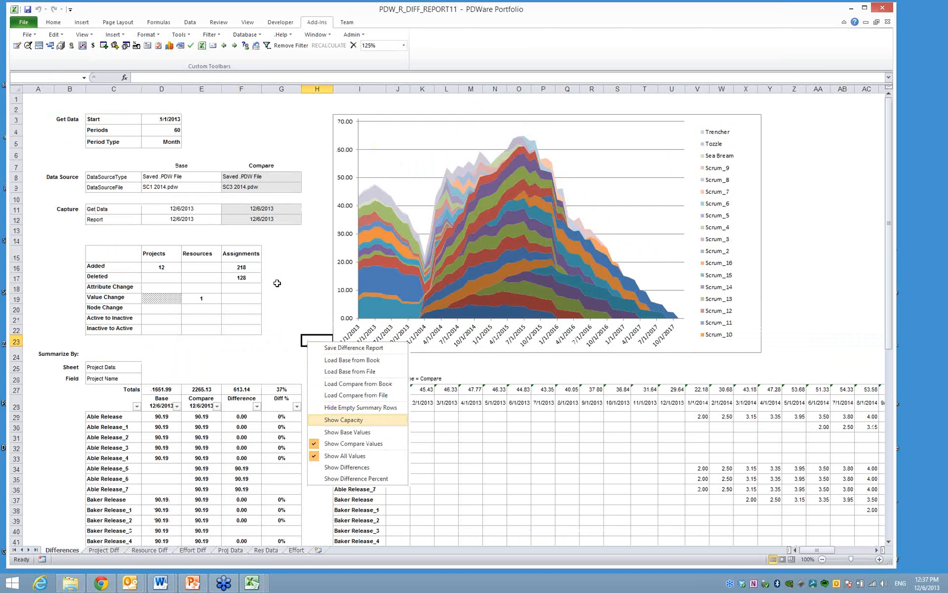
key(Return)
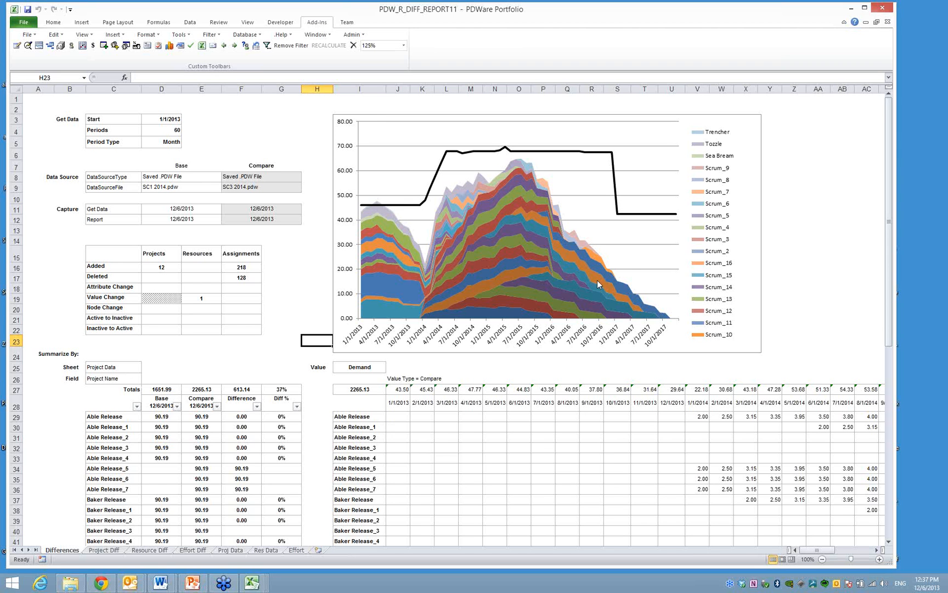
Summarize the difference report by the Domain field of the Project Data sheet.
click(129, 378)
click(146, 379)
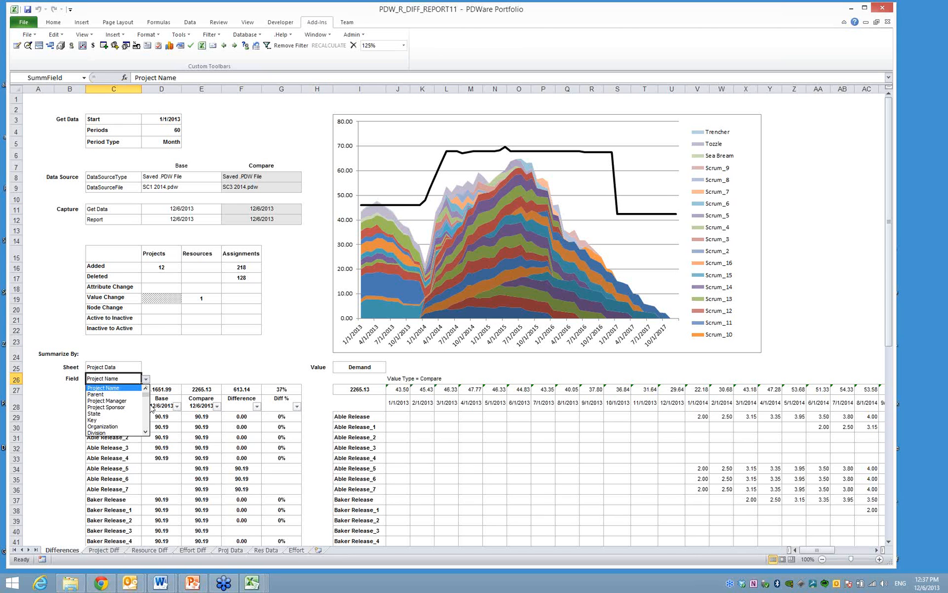
click(147, 423)
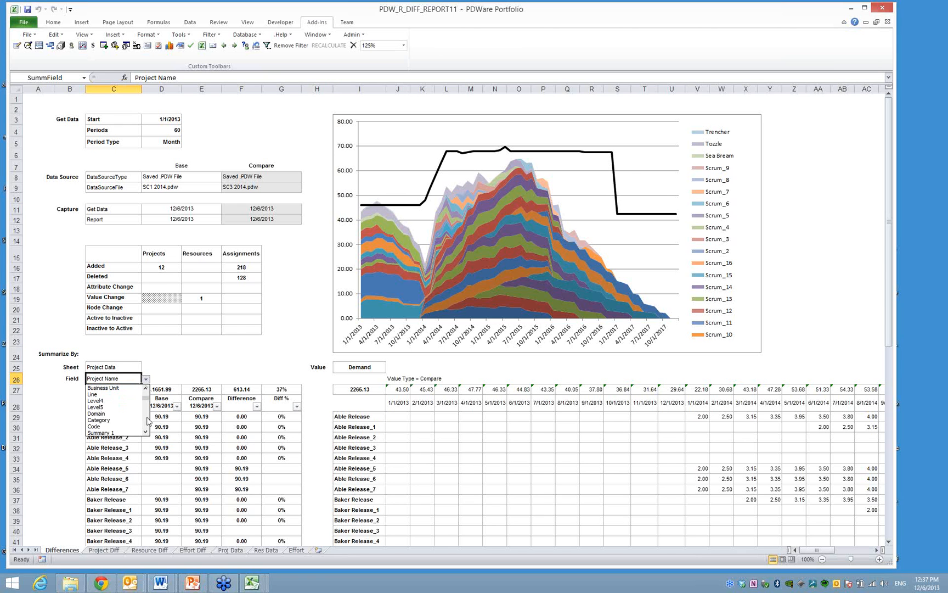
click(107, 413)
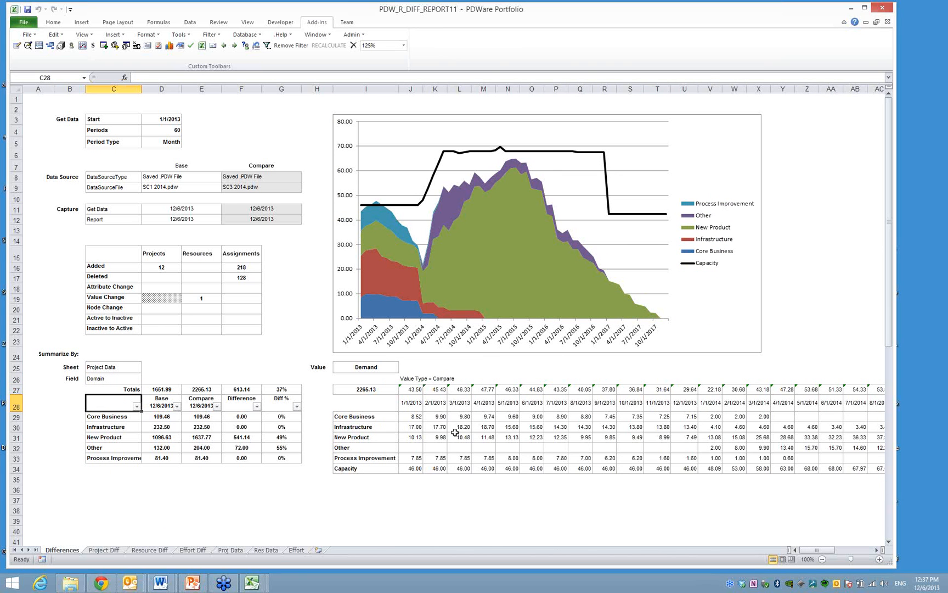
Switch the report to base values and display the differences by domain, followed by the difference percentages.
right_click(465, 373)
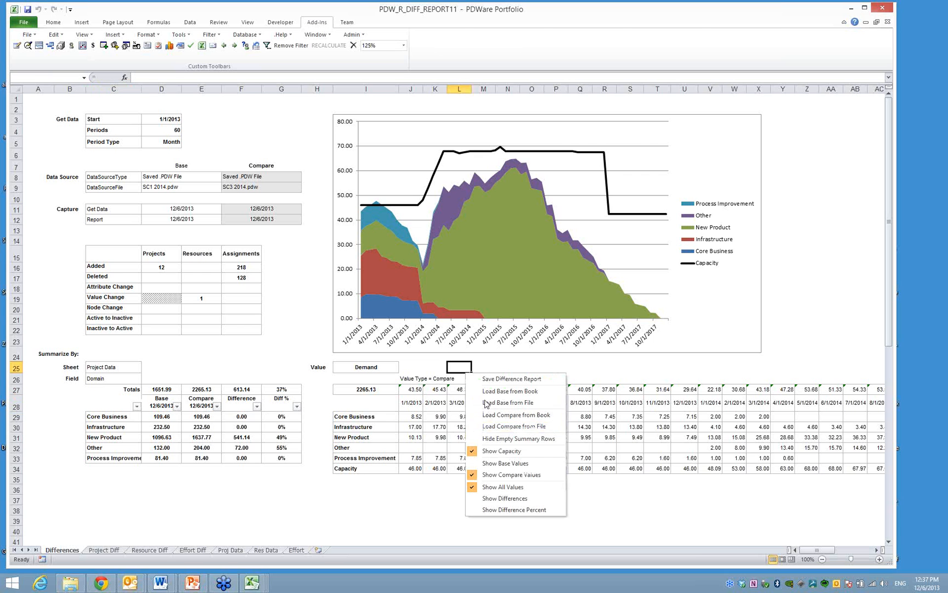
click(515, 459)
right_click(477, 427)
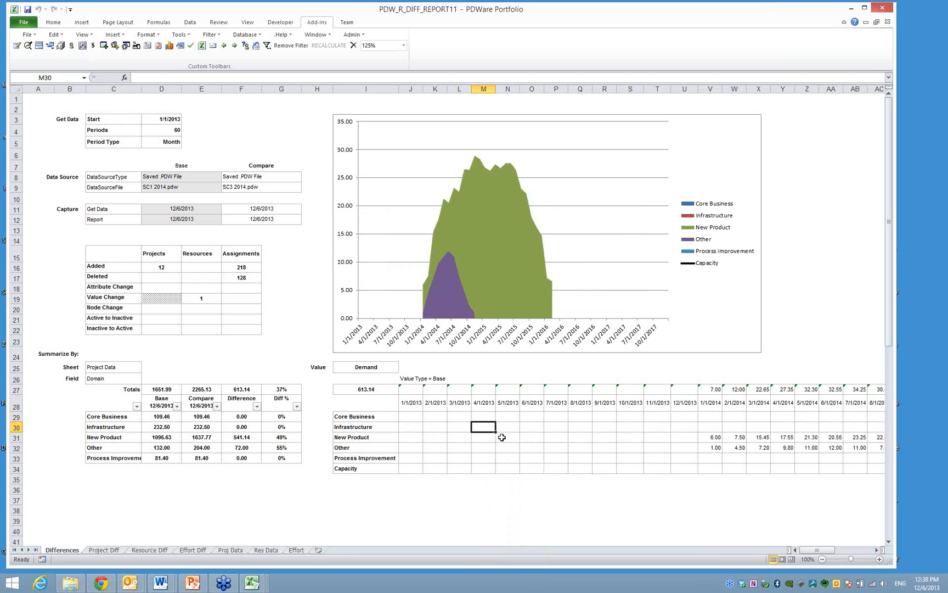
right_click(501, 437)
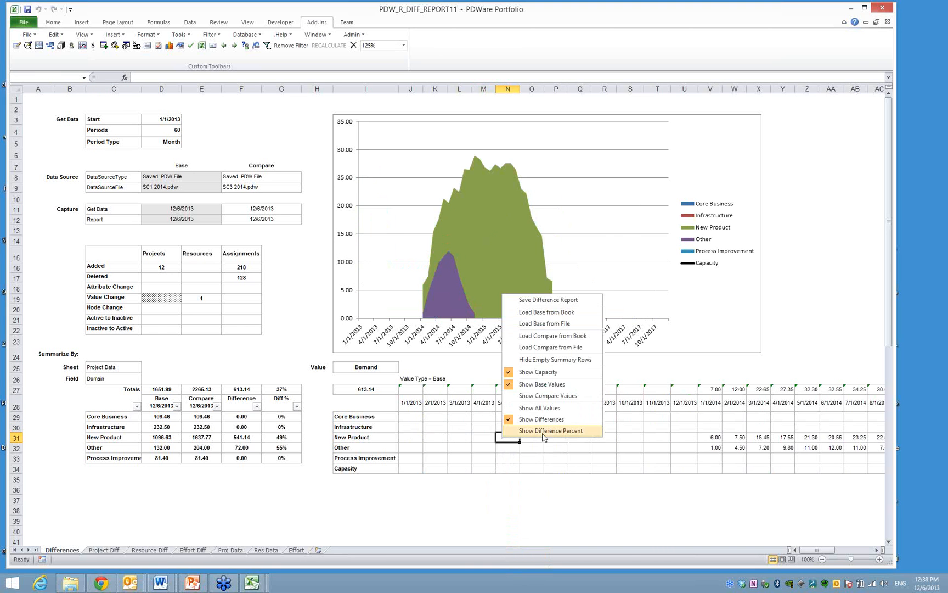
click(543, 433)
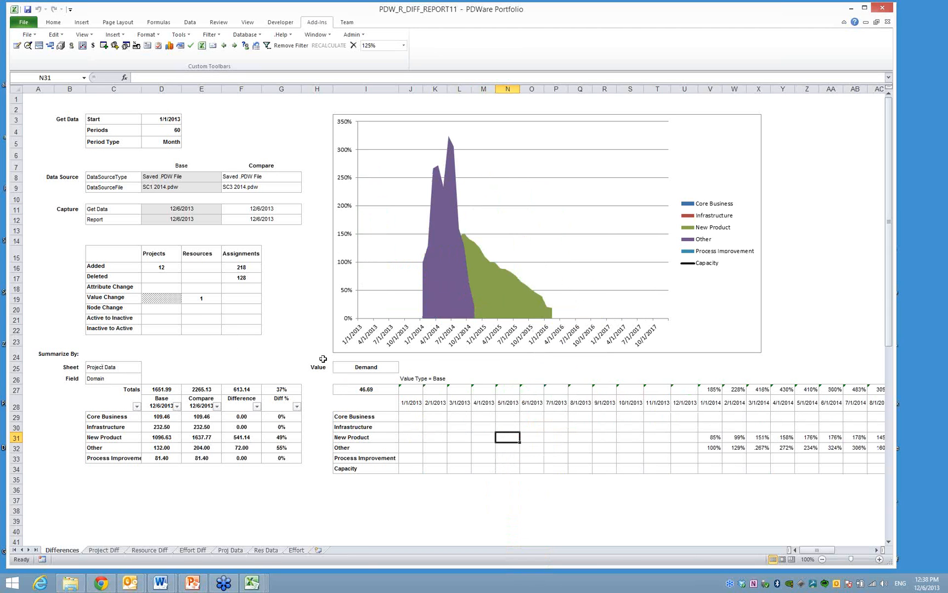
Summarize the report by the Resource Data sheet and display all values instead of difference percentages.
click(119, 367)
click(146, 367)
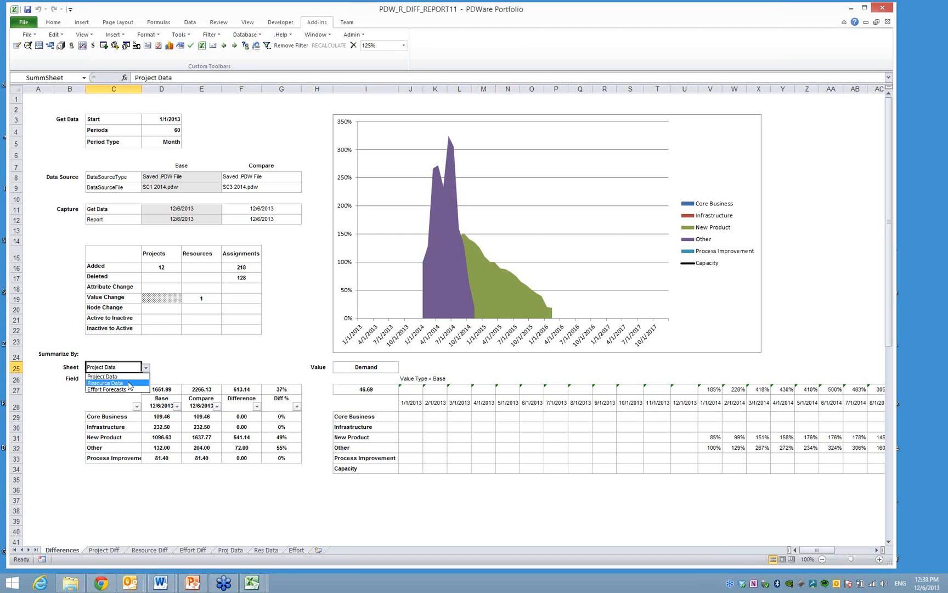
click(129, 383)
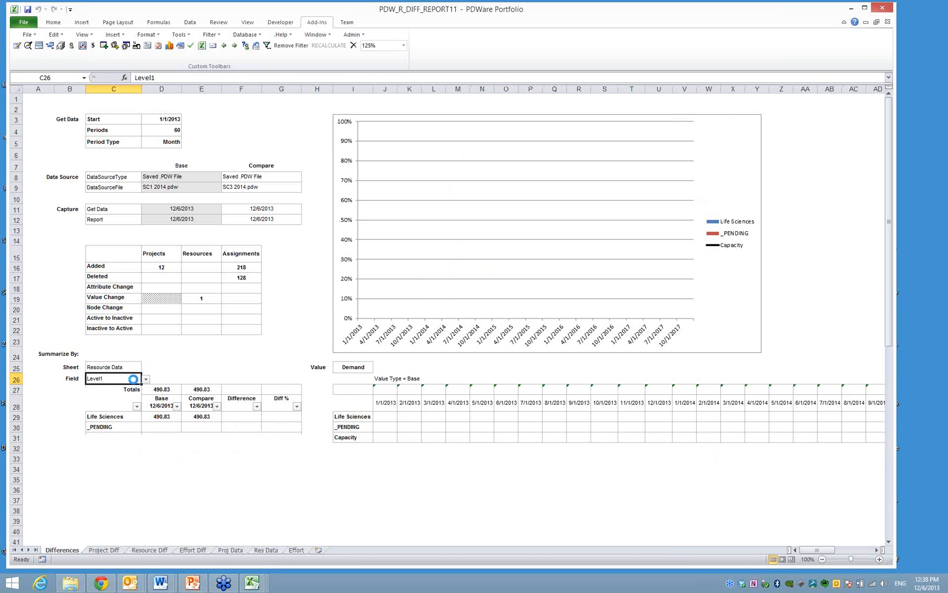
right_click(269, 357)
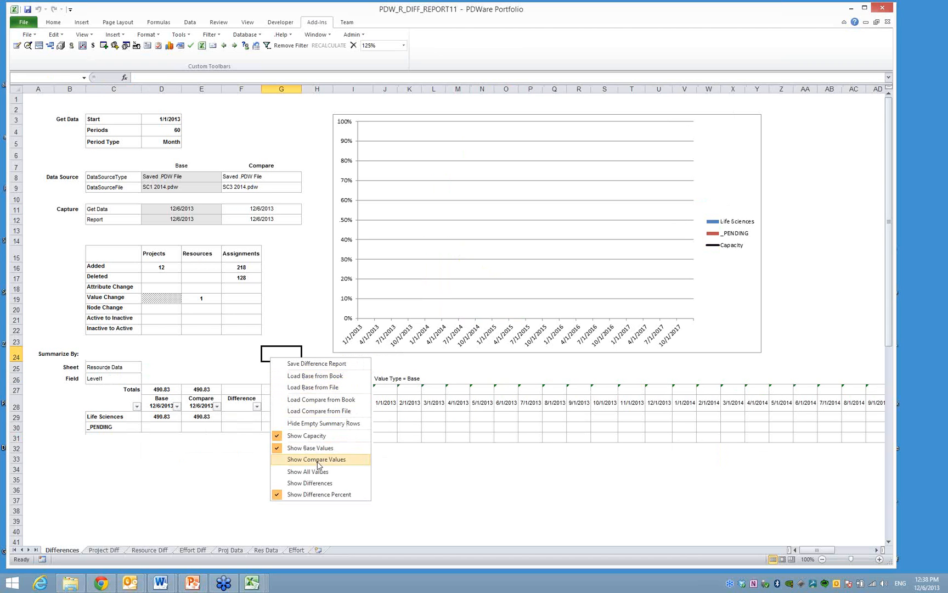
Set the resource summary field to Region and show the compare values in the chart and table.
click(125, 377)
click(146, 378)
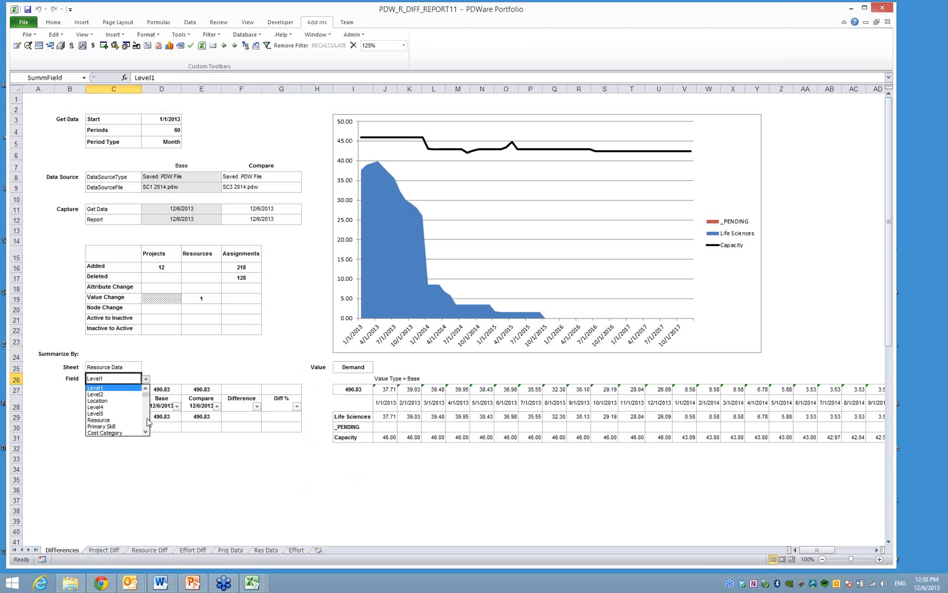
click(146, 419)
click(147, 420)
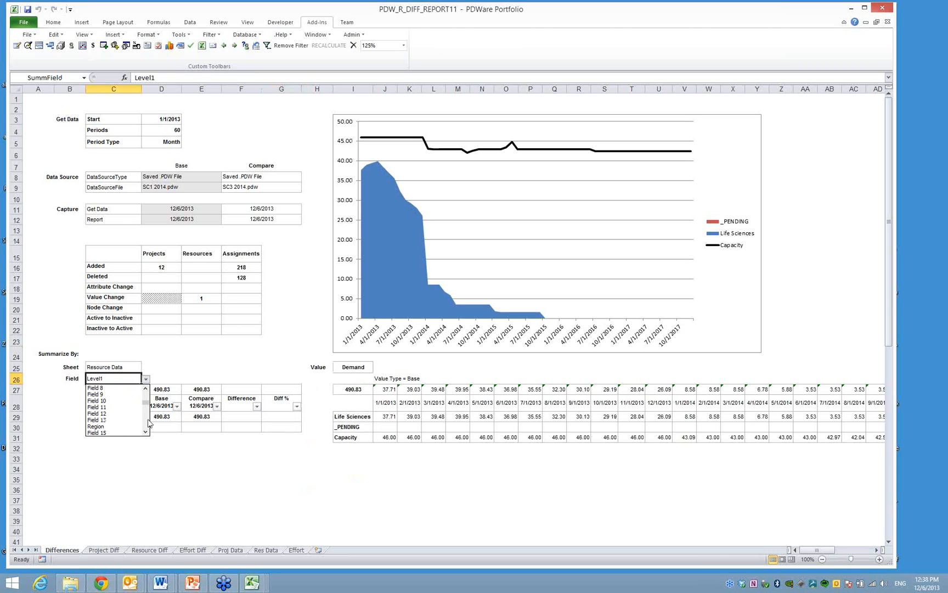
click(117, 431)
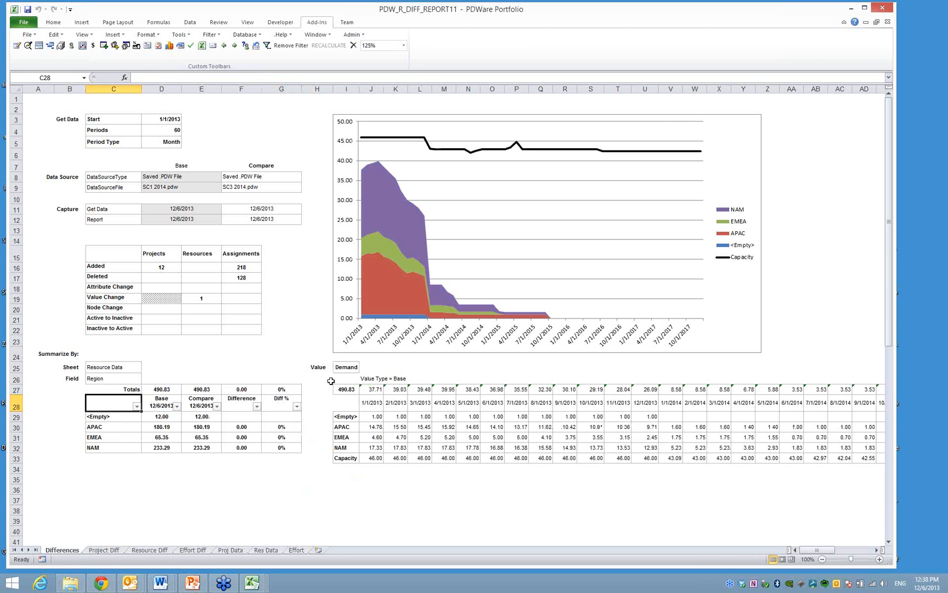
right_click(311, 340)
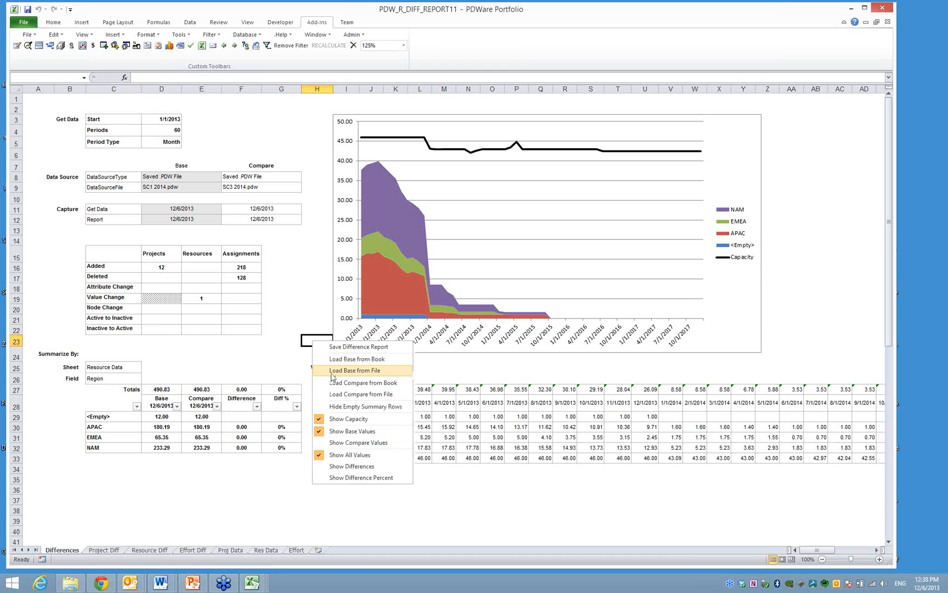
click(351, 443)
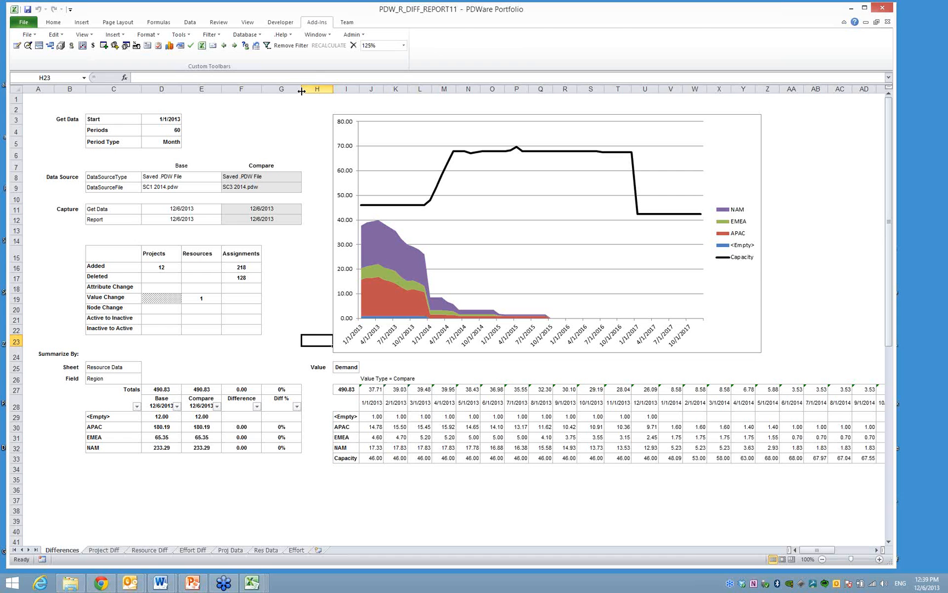
drag(301, 88, 316, 89)
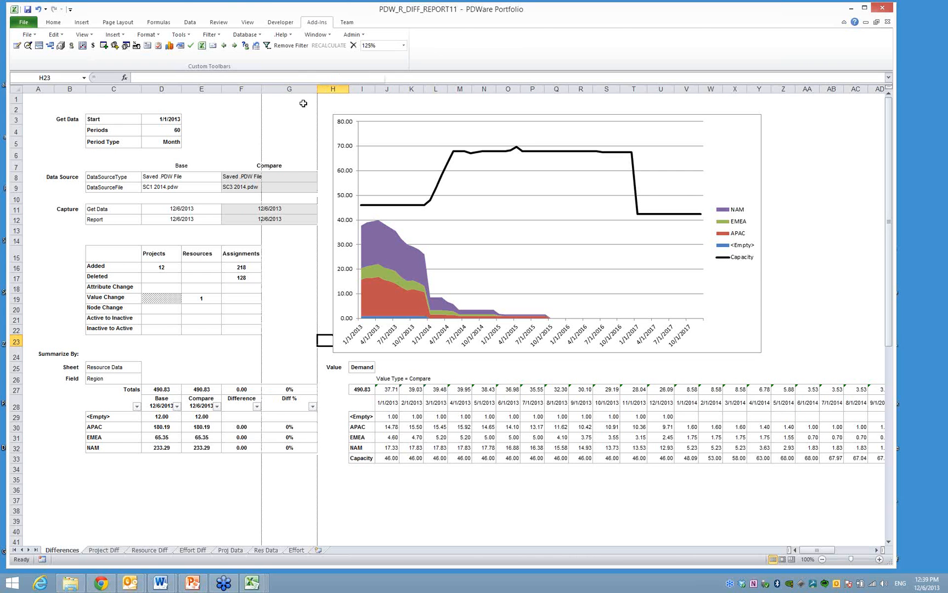
key(ctrl+z)
right_click(571, 272)
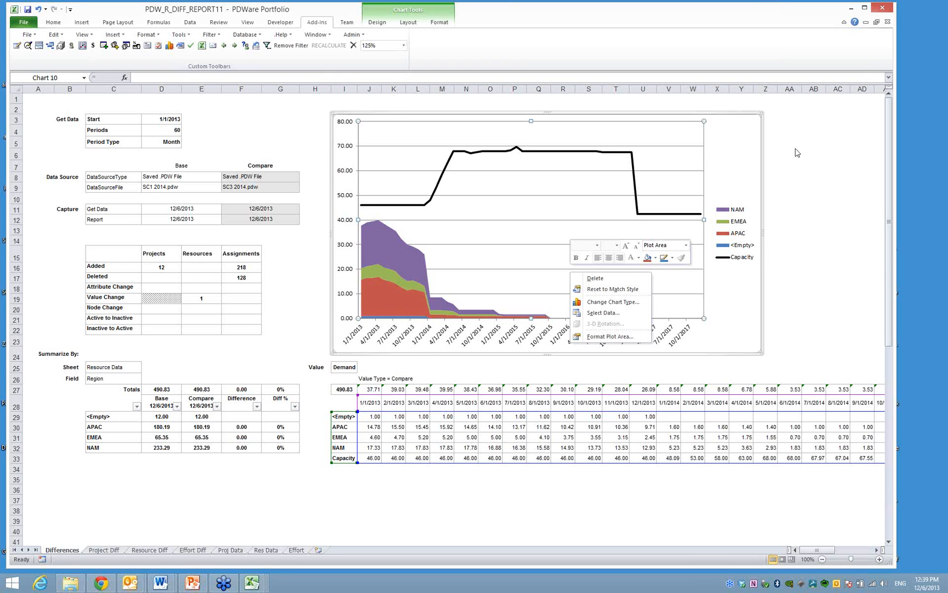
Close the difference report without saving its changes.
click(887, 23)
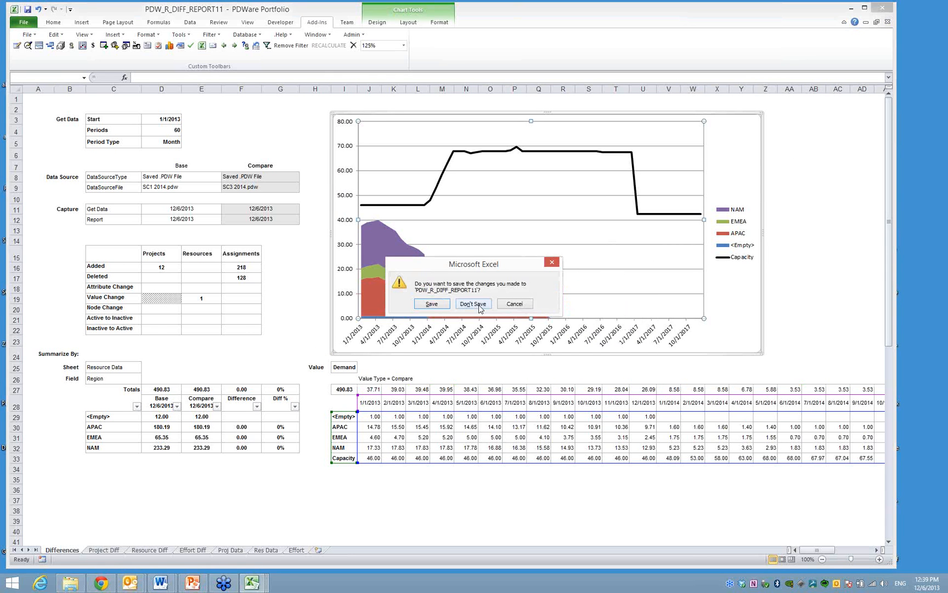
click(473, 304)
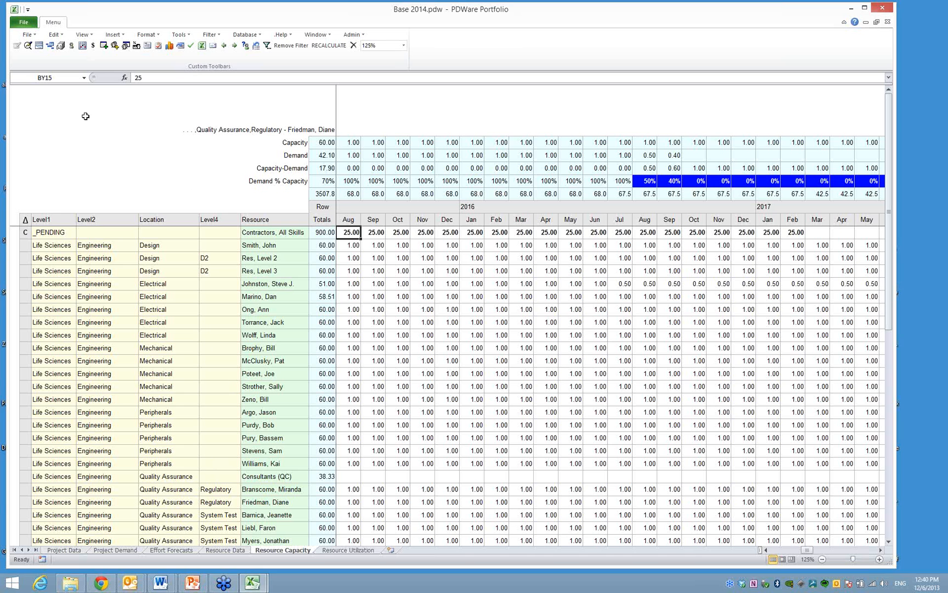
Open SC2 2014.pdw from the Source Code folder without saving the checked-out data to the database, and check its data locks.
click(28, 35)
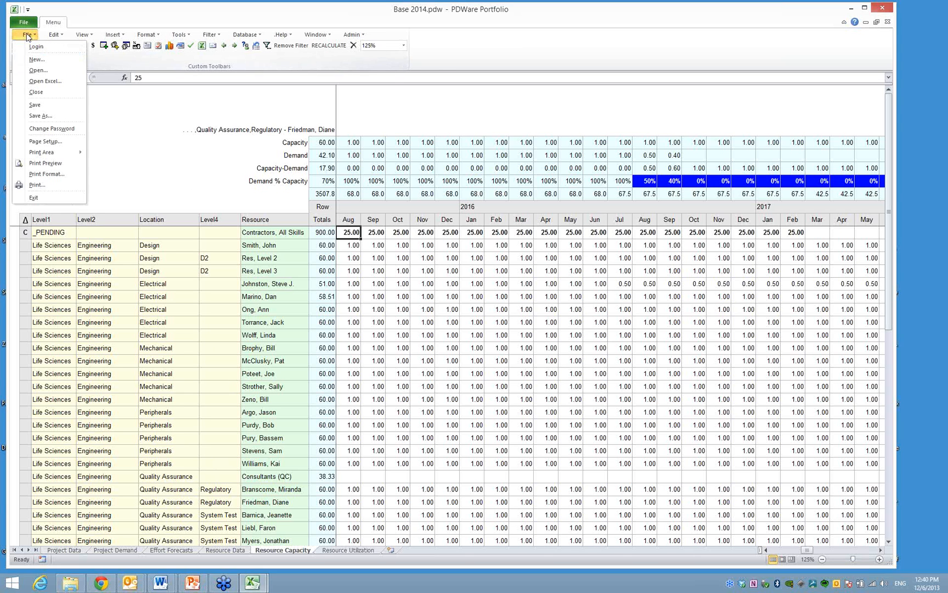
click(38, 71)
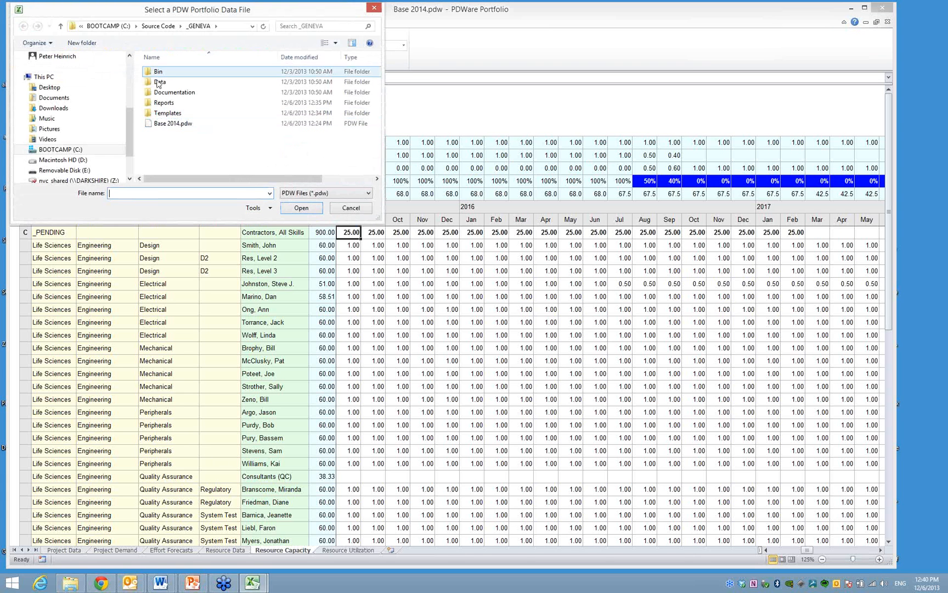
click(157, 26)
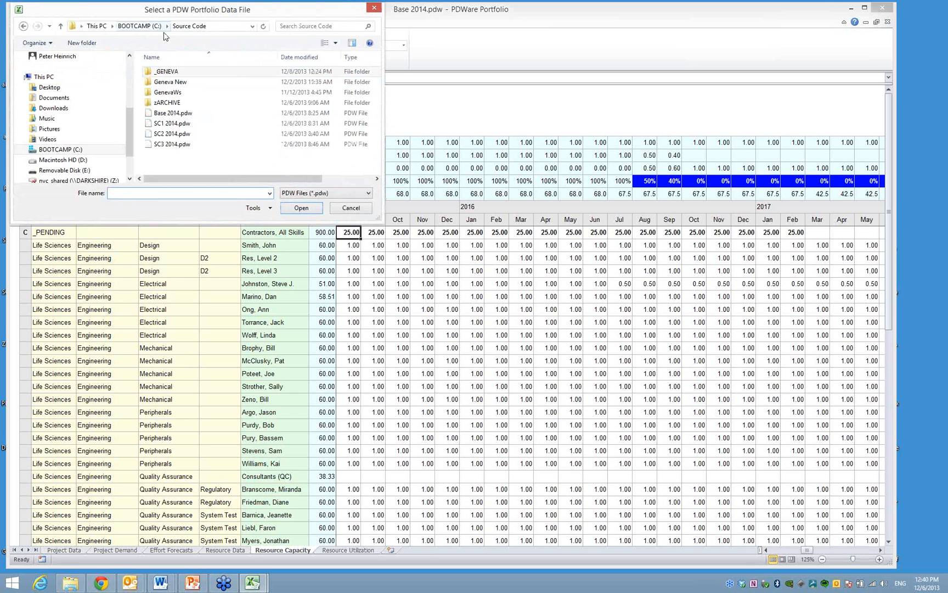
click(172, 137)
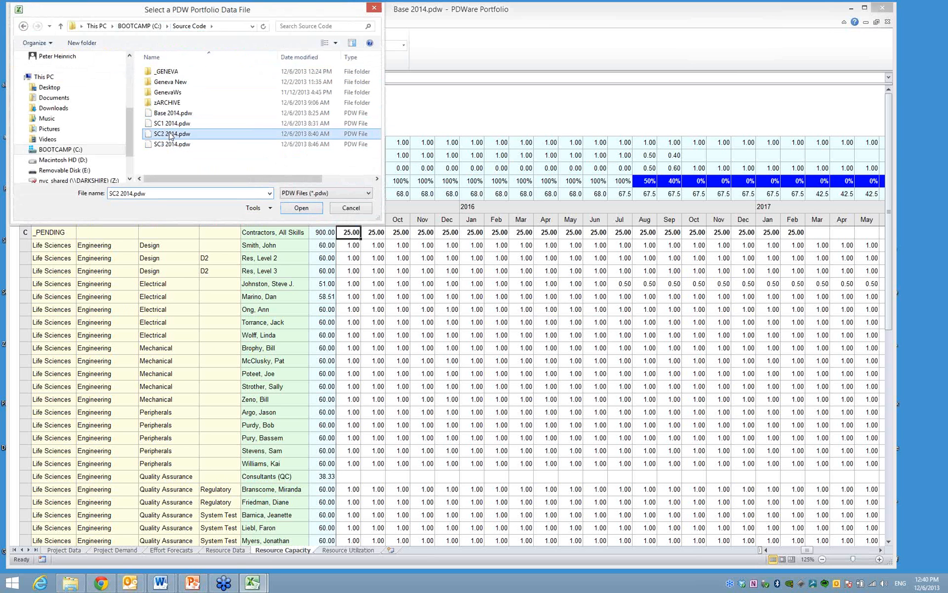
click(164, 135)
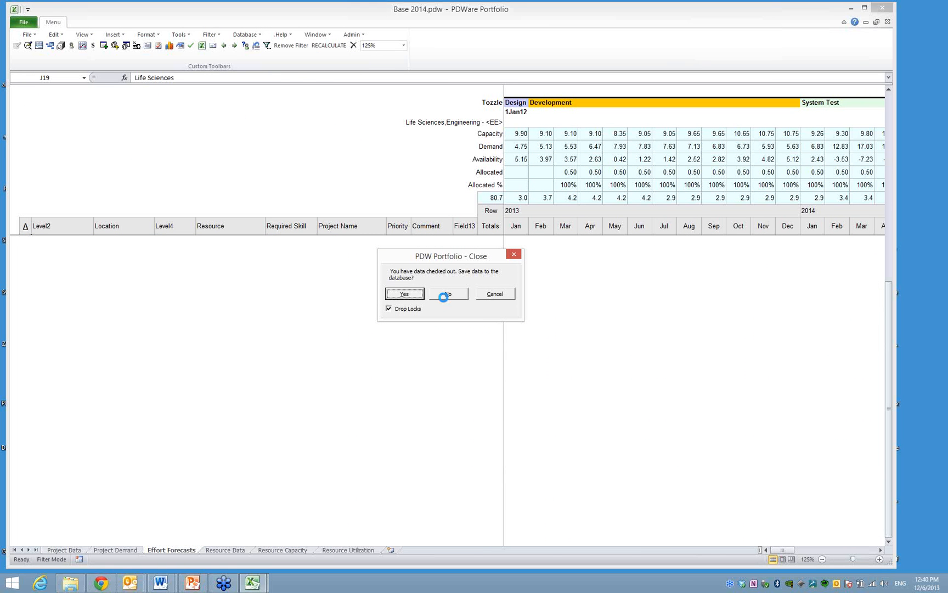
click(444, 295)
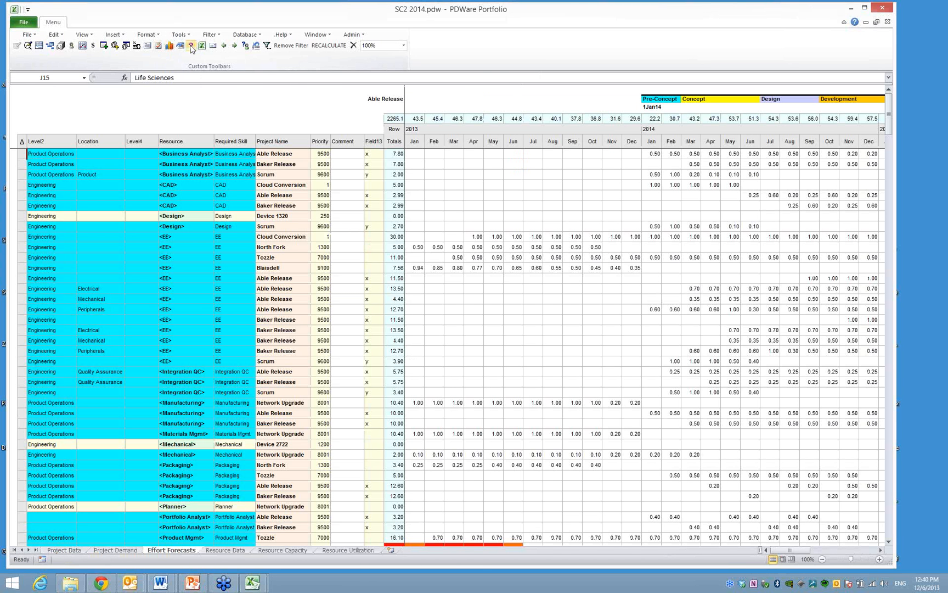
click(191, 46)
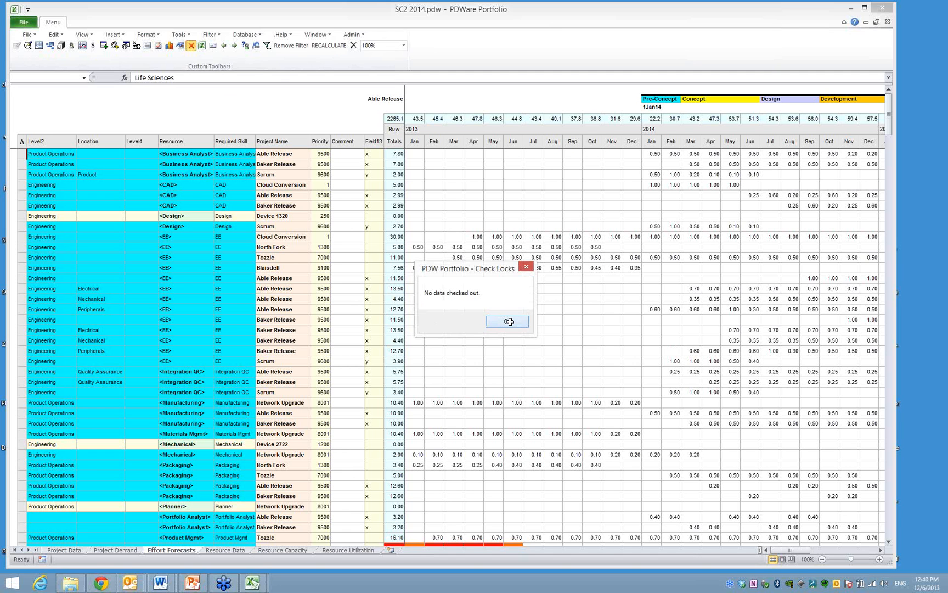
click(509, 321)
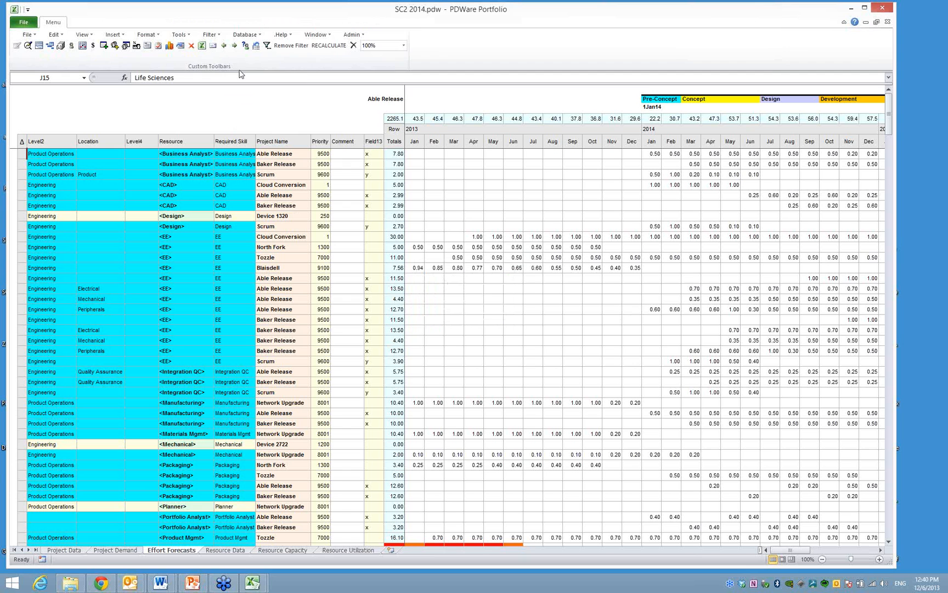
Get database data for the Life Sciences and PENDING nodes over 60 months from 1/1/2013, without saving the open PDW file.
click(246, 36)
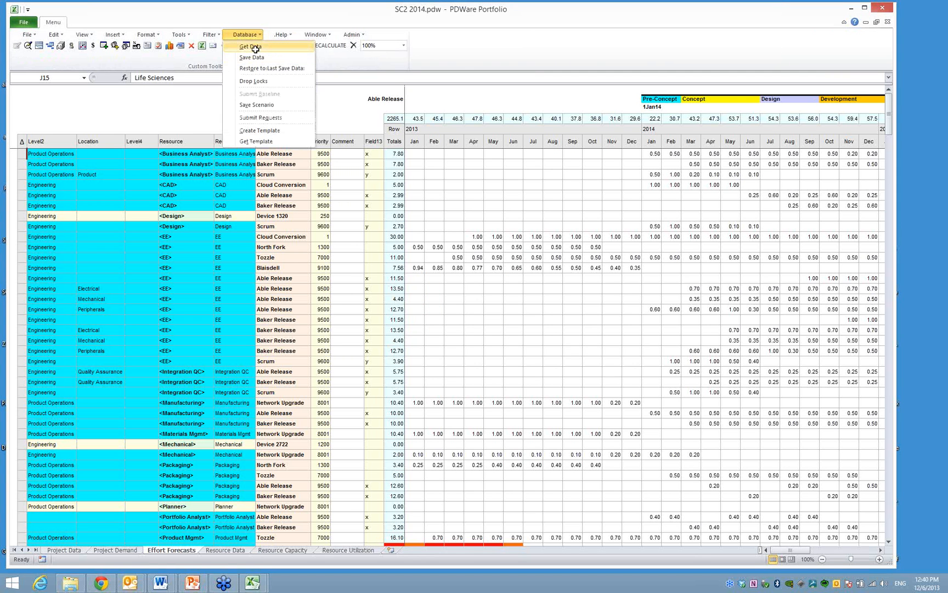
click(255, 49)
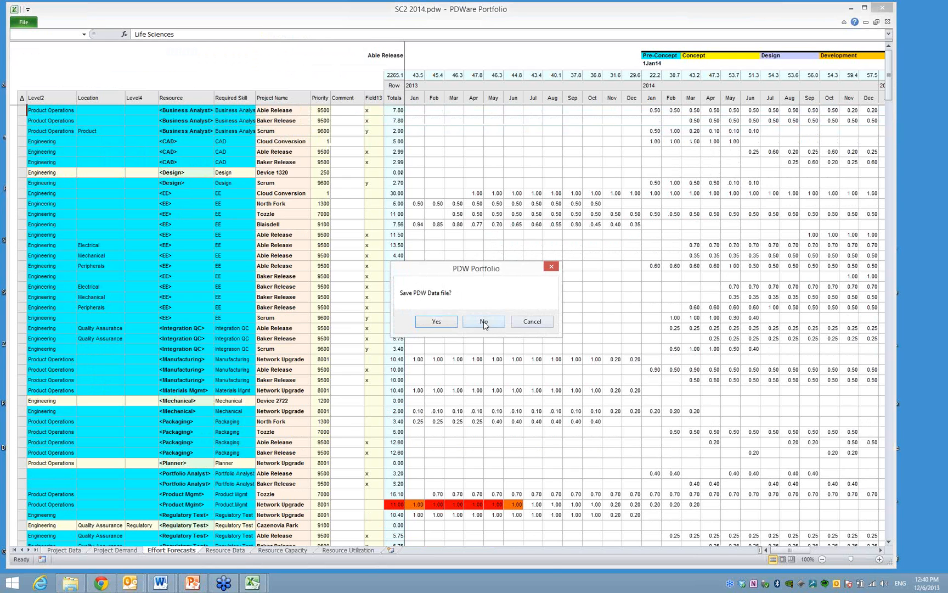
click(484, 321)
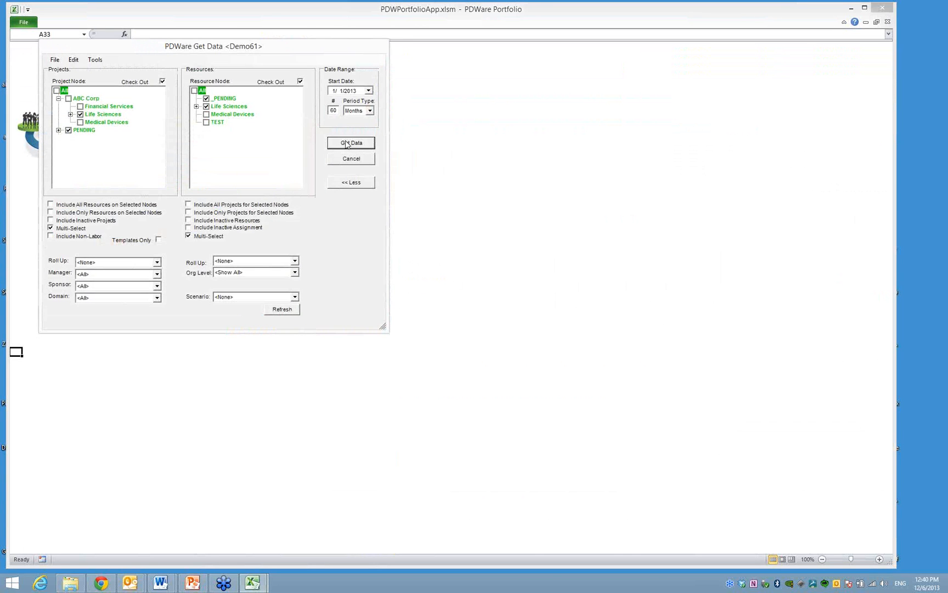
key(Return)
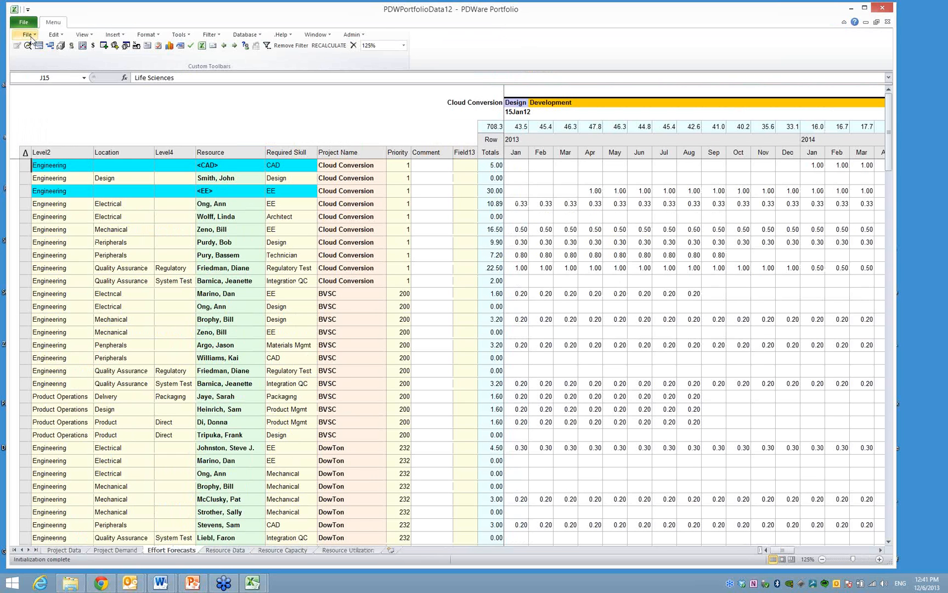
Open SC3 2014.pdw from the Source Code folder without saving the checked-out data or dropping its locks, and check the file's data locks.
click(29, 35)
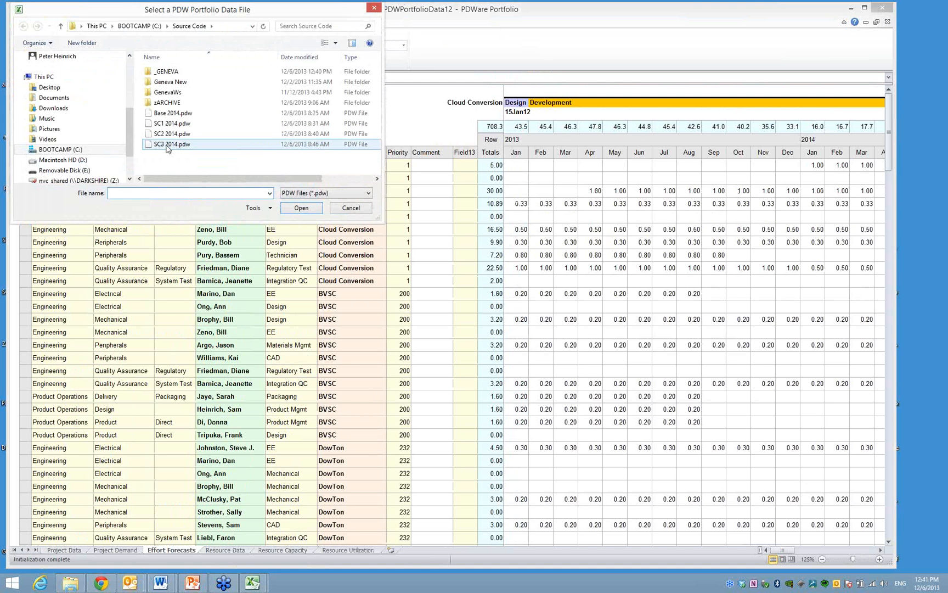
click(168, 144)
click(301, 207)
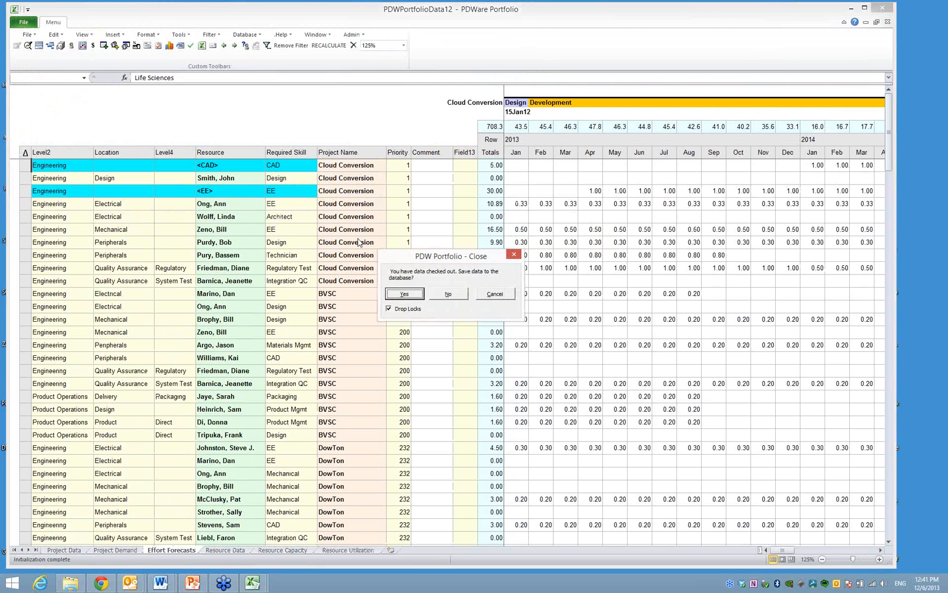
click(389, 309)
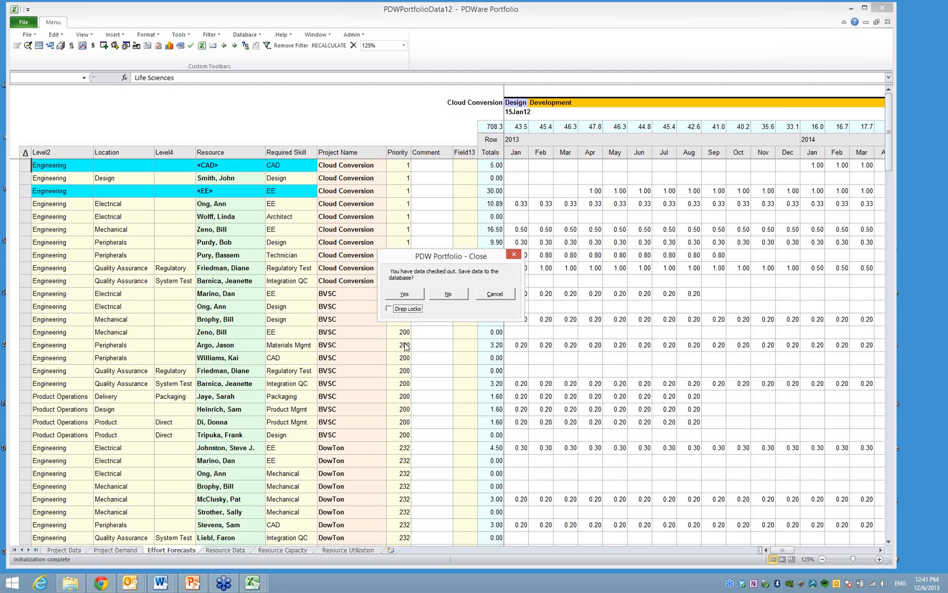
click(450, 294)
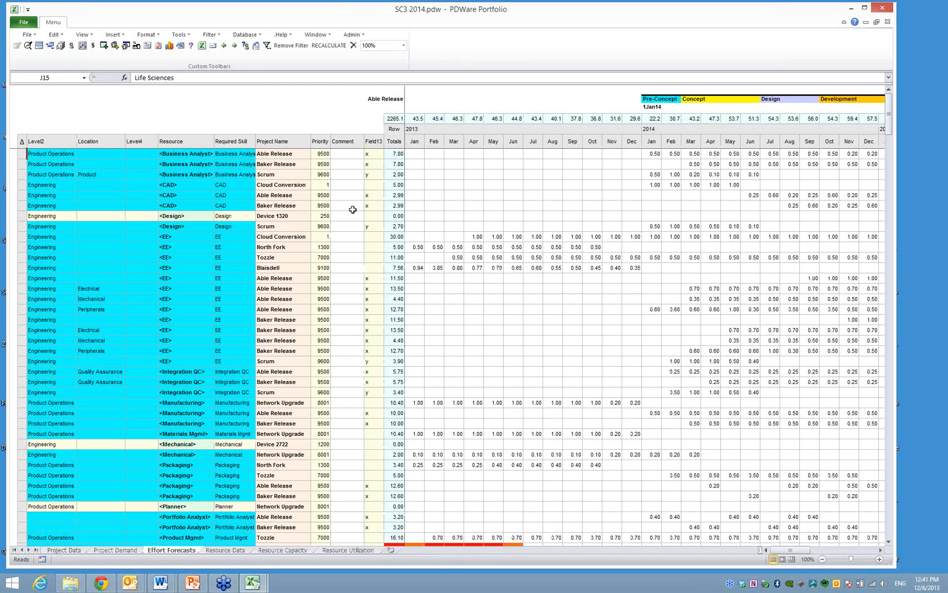
click(191, 47)
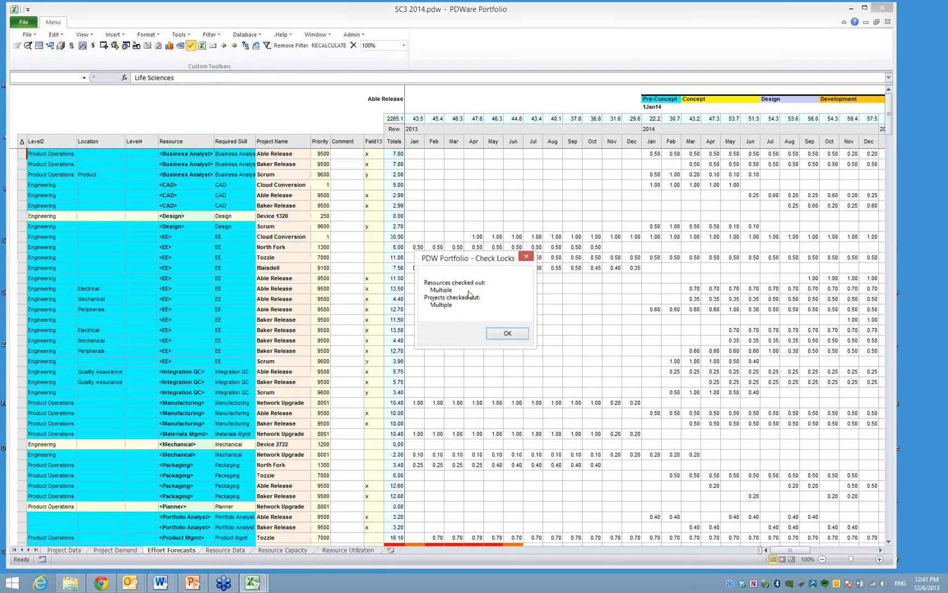
click(507, 333)
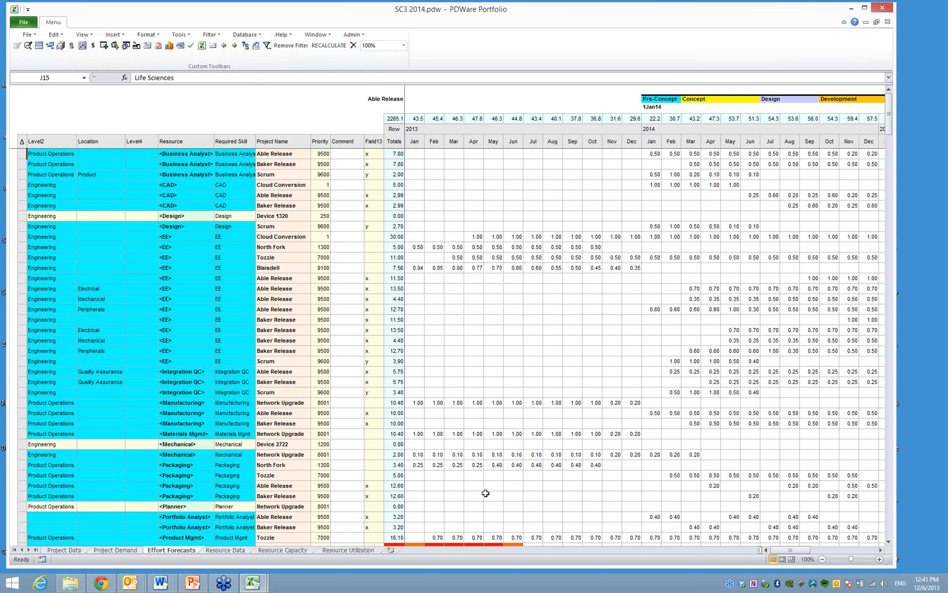
click(242, 35)
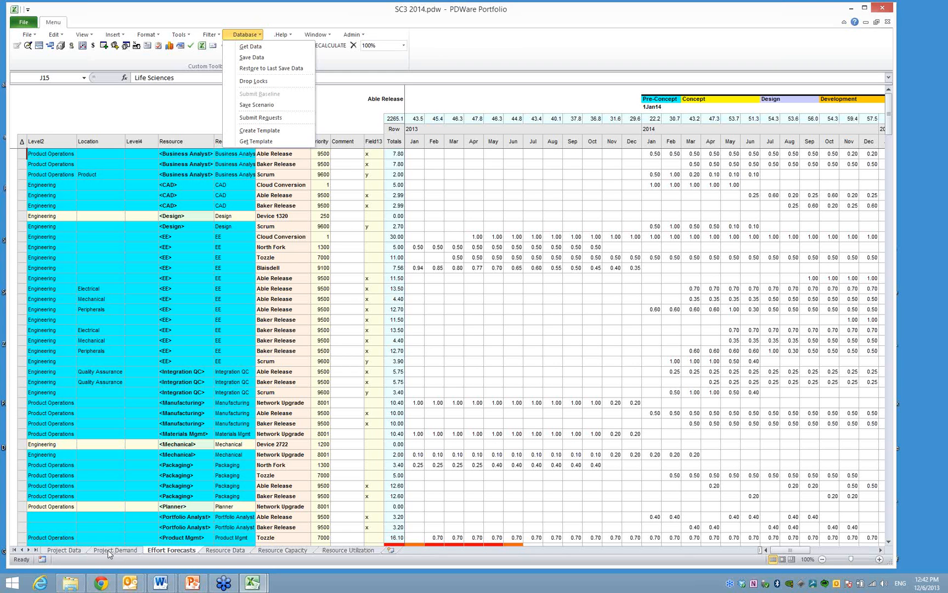
click(267, 249)
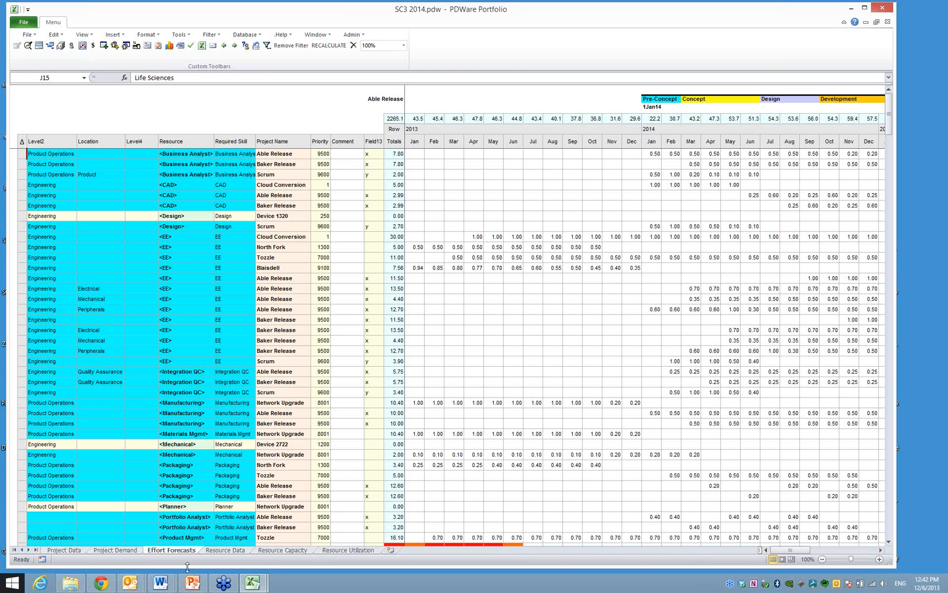
Show the financial plan for the Able Release project from the Project Demand sheet.
click(116, 550)
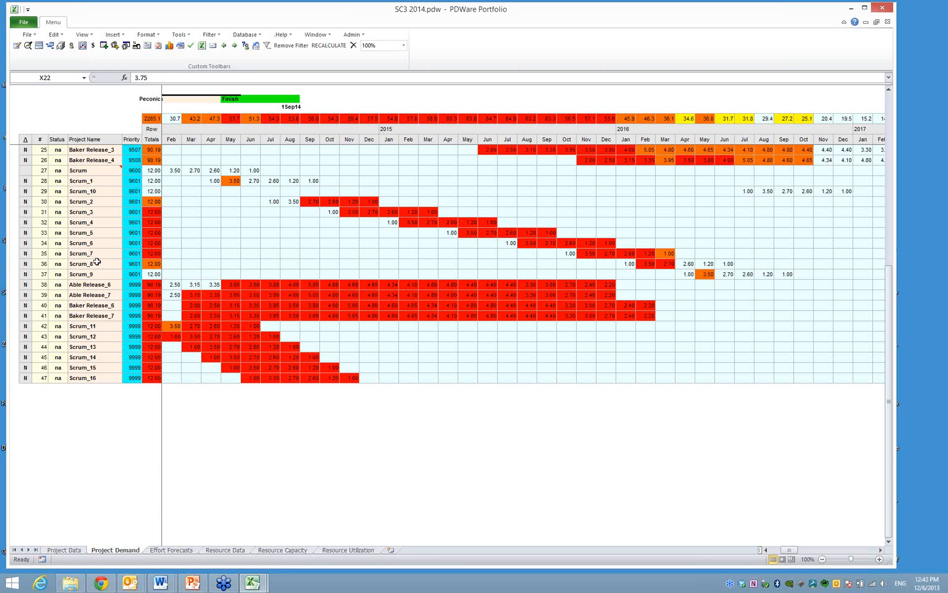
scroll(94, 259, up, 8)
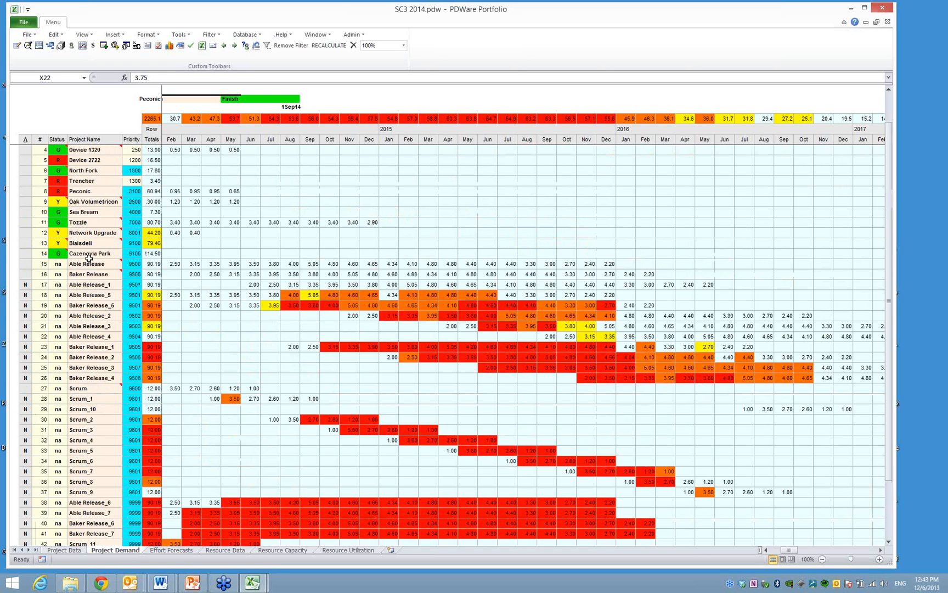
mouse_move(98, 295)
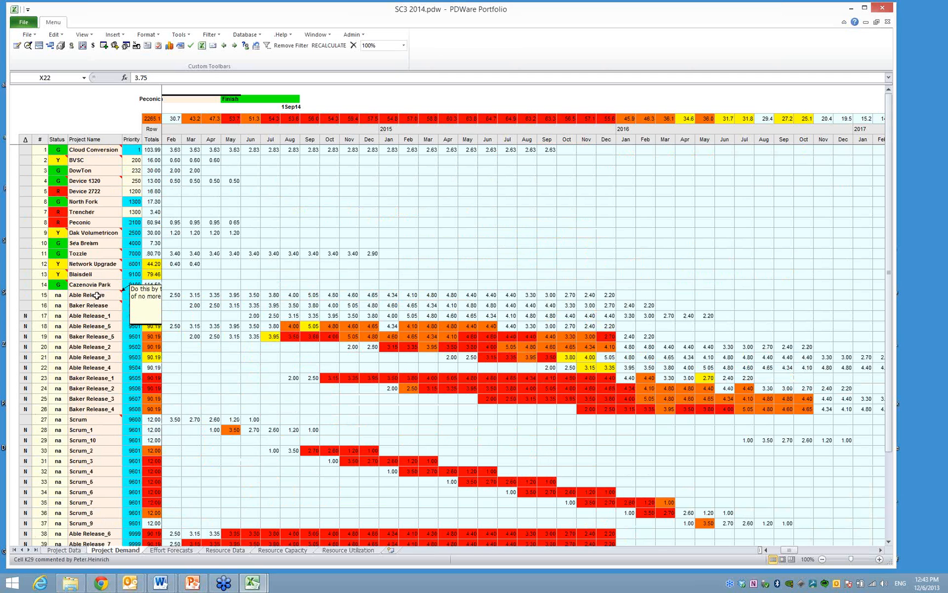
right_click(97, 296)
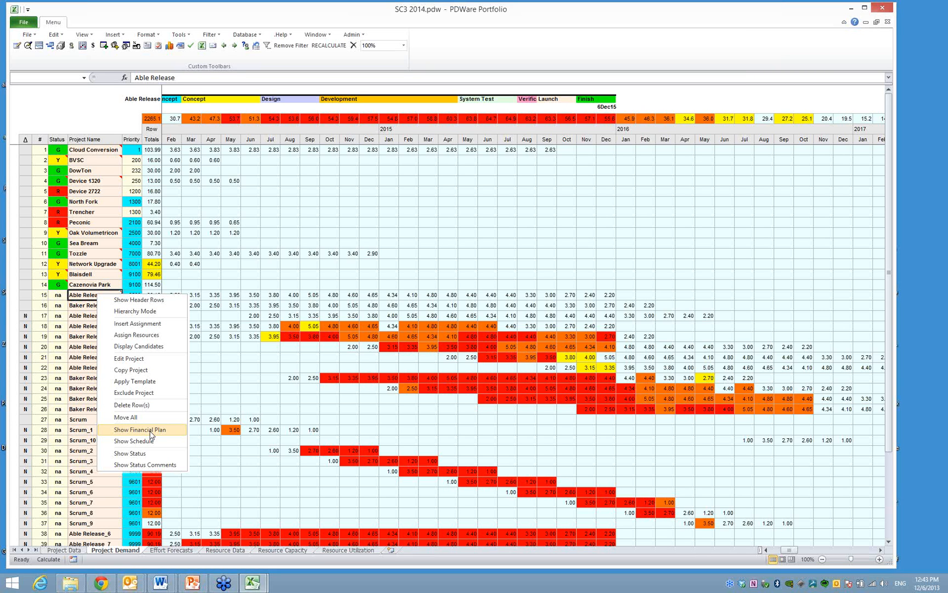
click(151, 432)
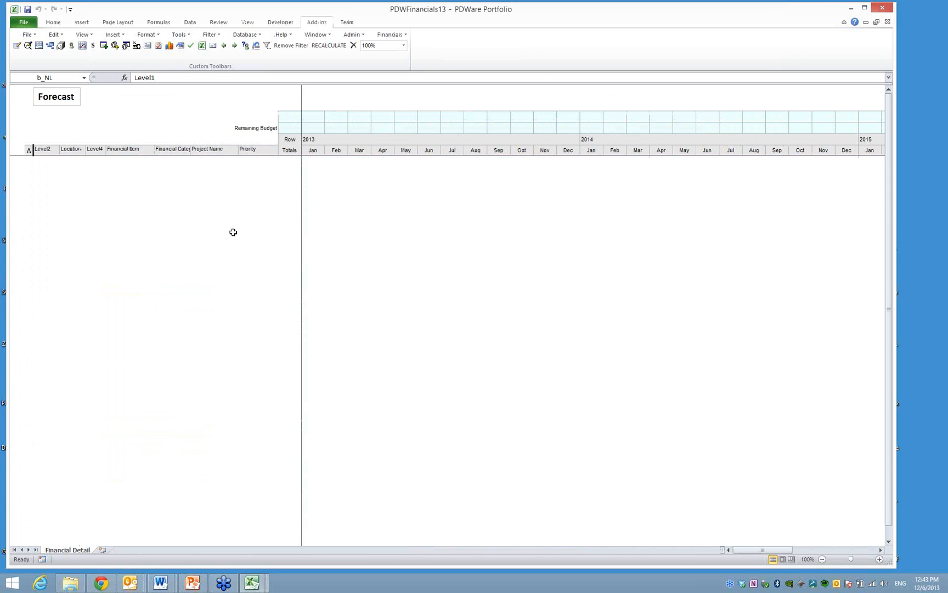
Try to insert Services, CoGS, Capital and Labor financial assignments for cost centers CC1101 and CC1200, and close the financial plan.
right_click(192, 220)
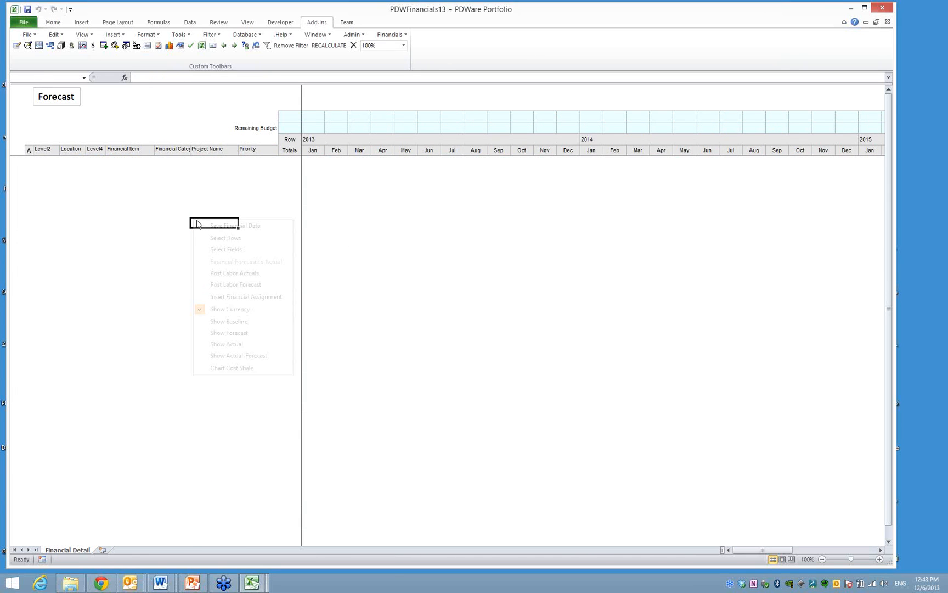
click(227, 296)
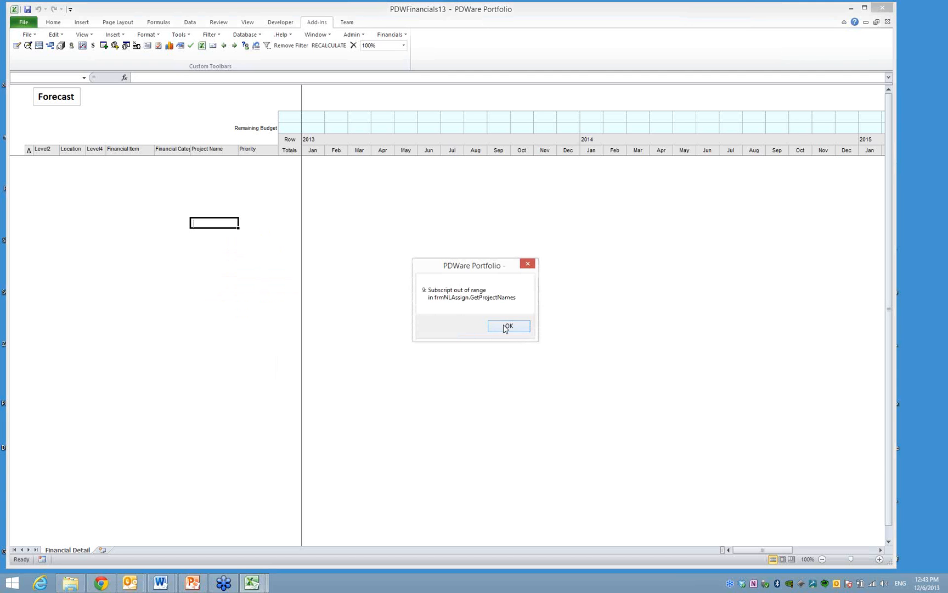
click(546, 326)
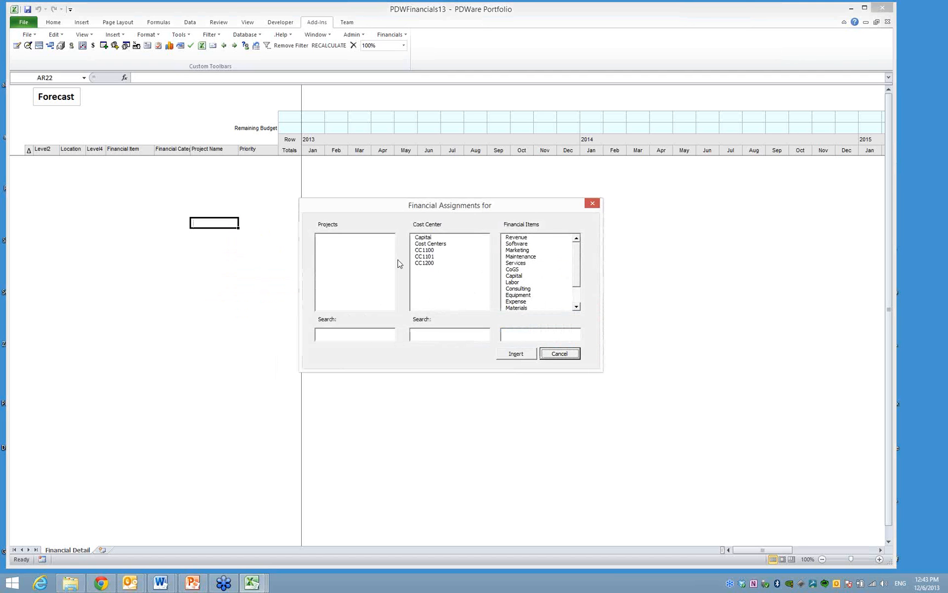
drag(434, 257, 433, 265)
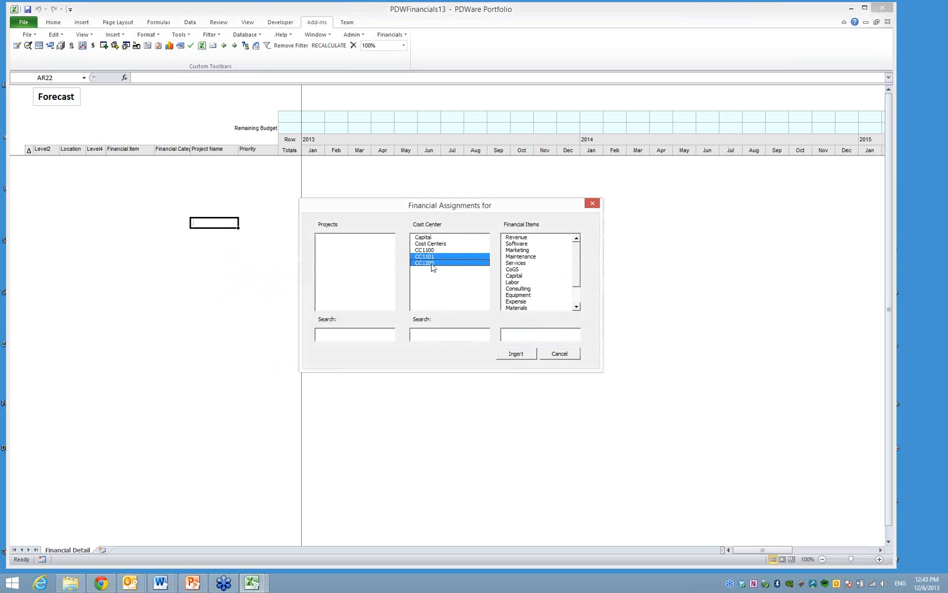
drag(514, 264, 517, 282)
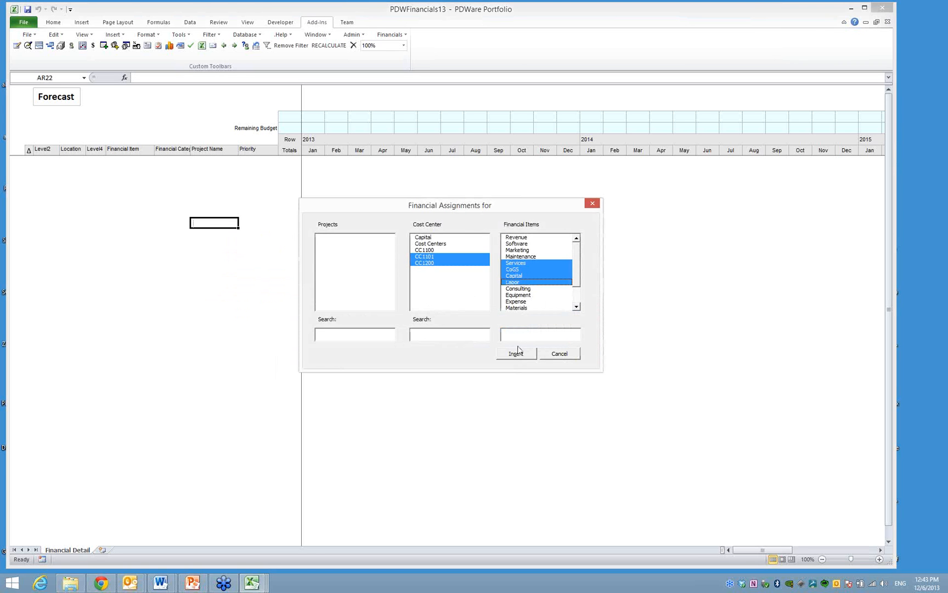
click(523, 354)
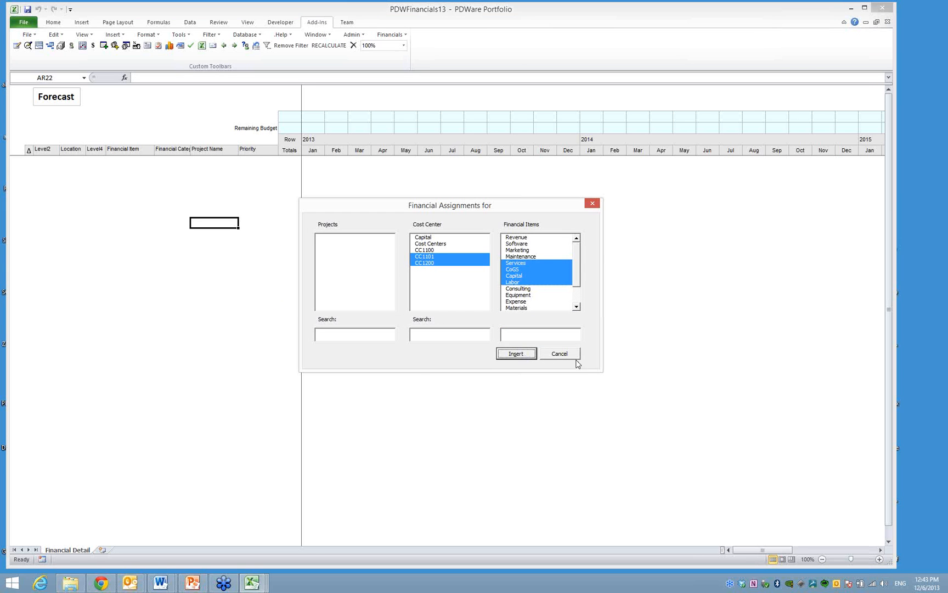
click(560, 351)
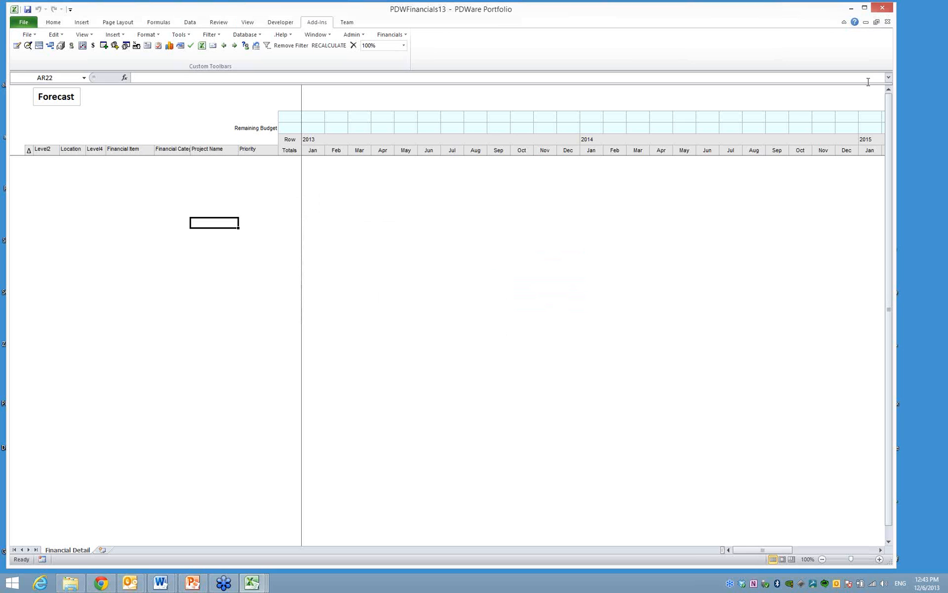
click(887, 23)
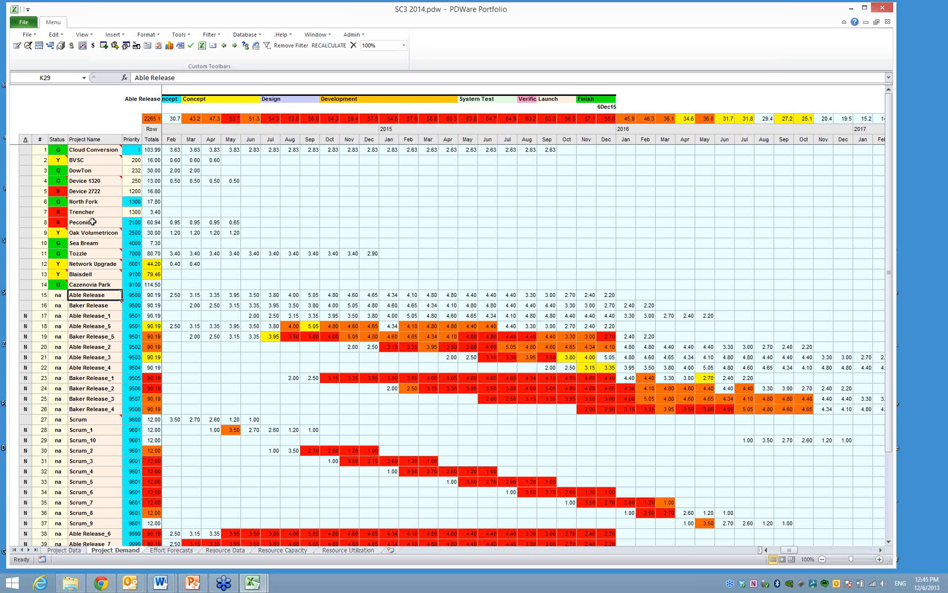
Drill into Peconic's February 2014 demand to view its effort forecasts, and return to the Project Demand sheet.
click(172, 222)
double_click(172, 223)
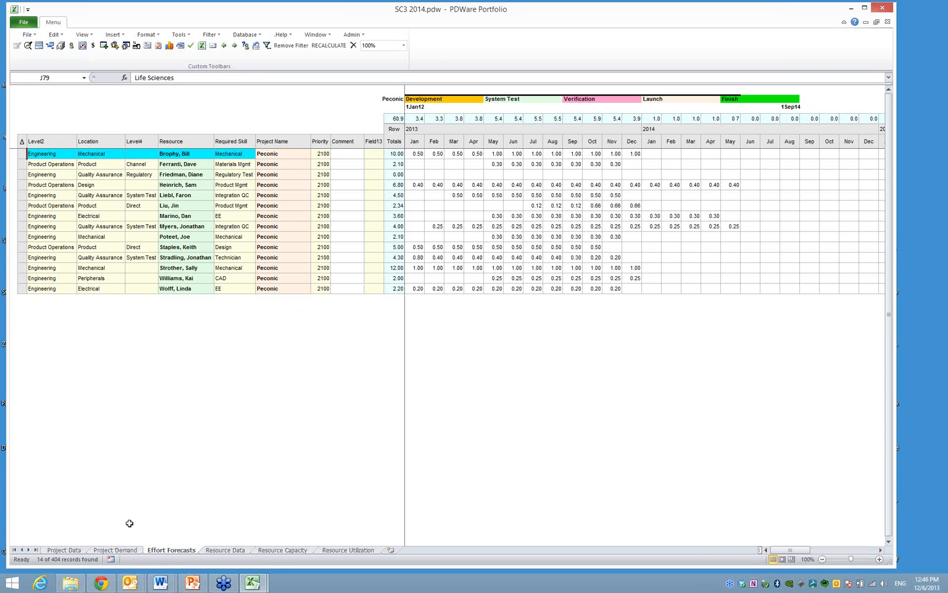
click(105, 551)
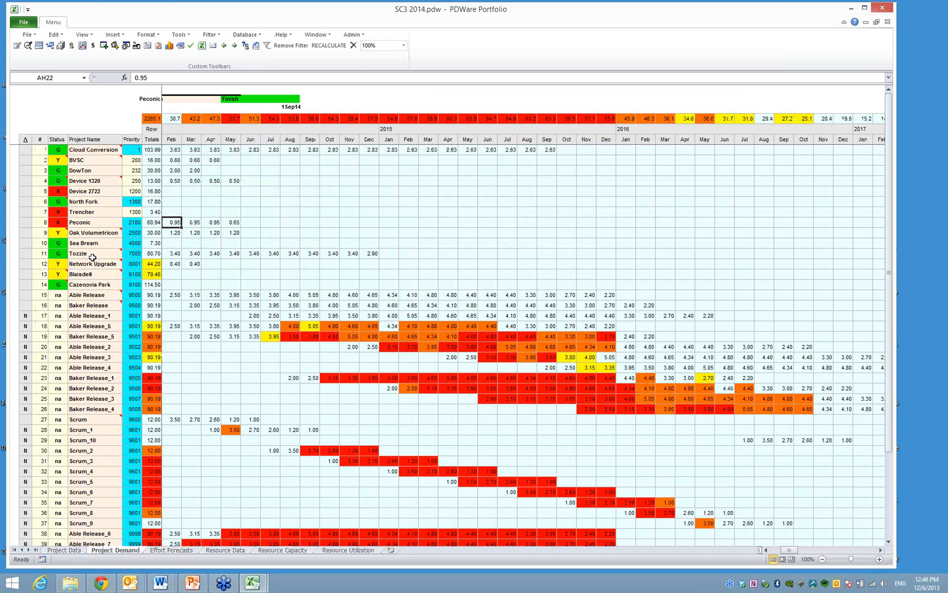
Fill in a library template named ABC based on the Peconic project, and cancel it without adding it.
click(79, 223)
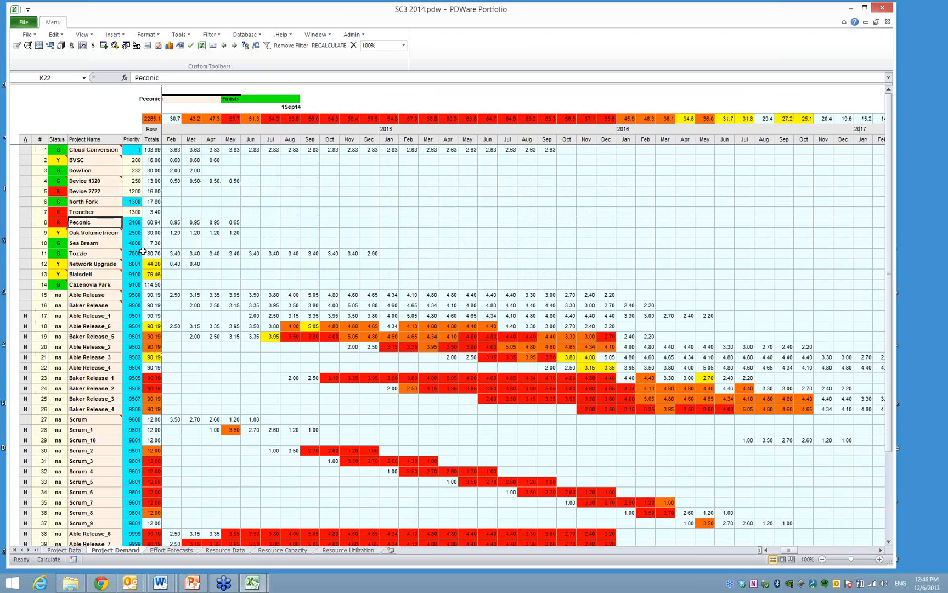
click(244, 34)
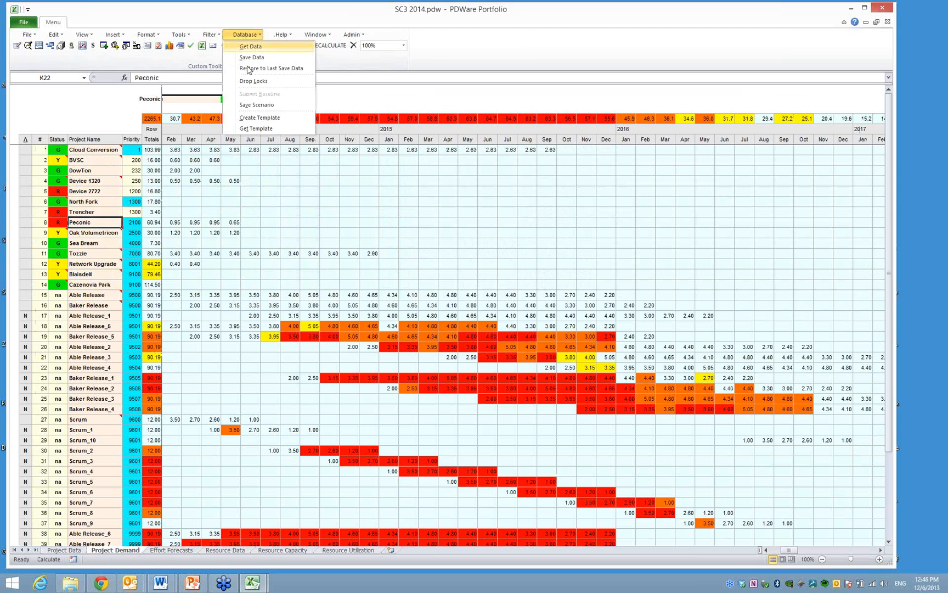
click(260, 119)
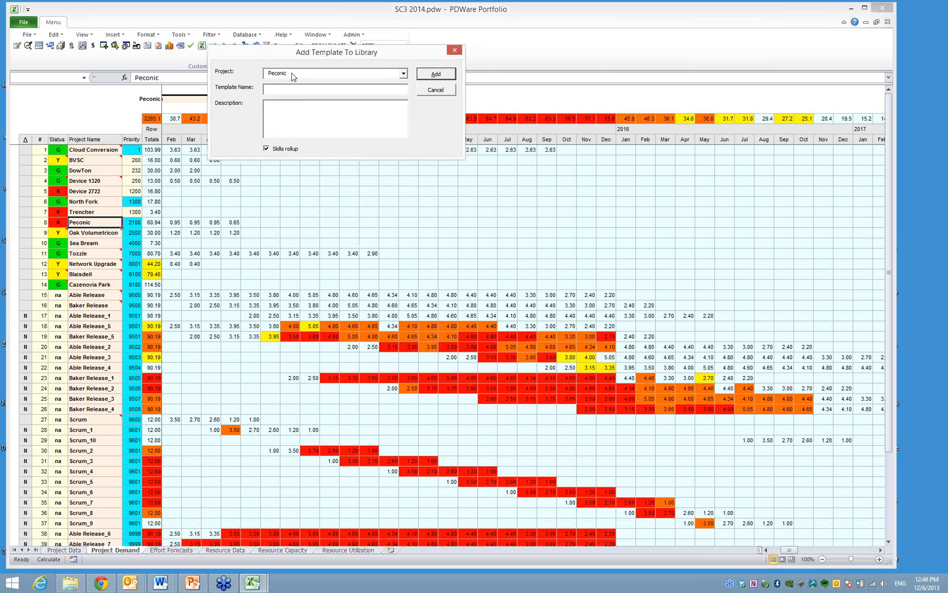
click(273, 74)
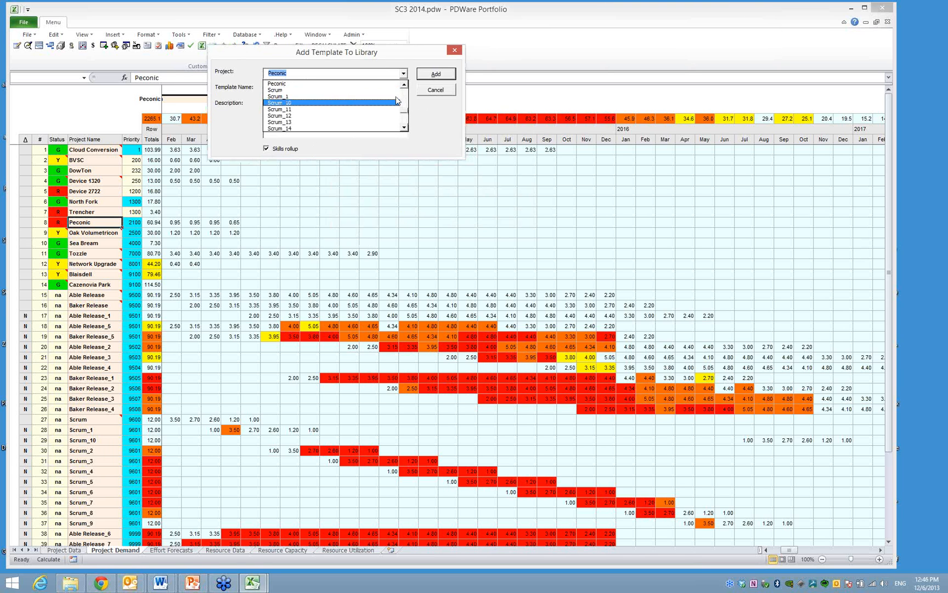
click(394, 82)
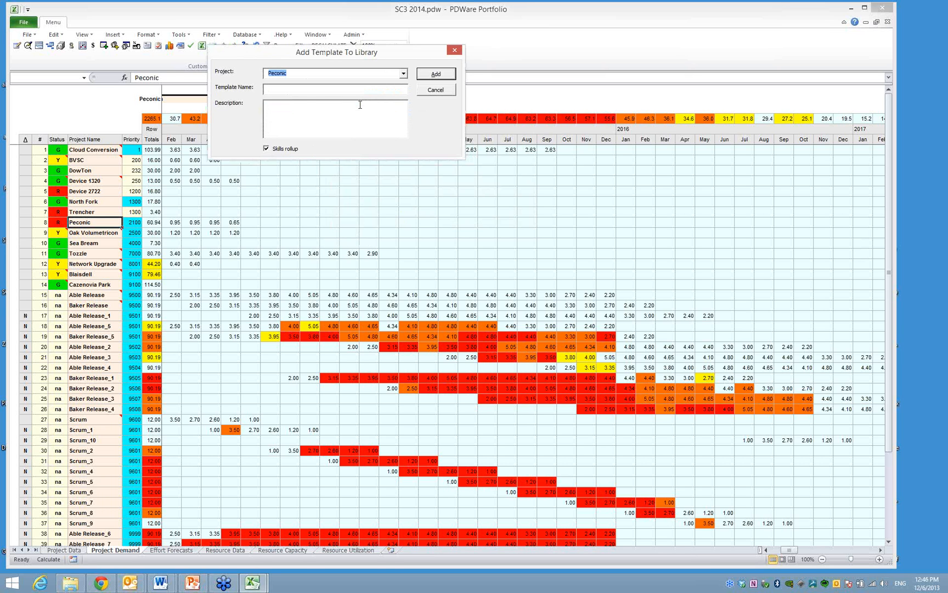
click(283, 89)
text(ABC)
click(435, 90)
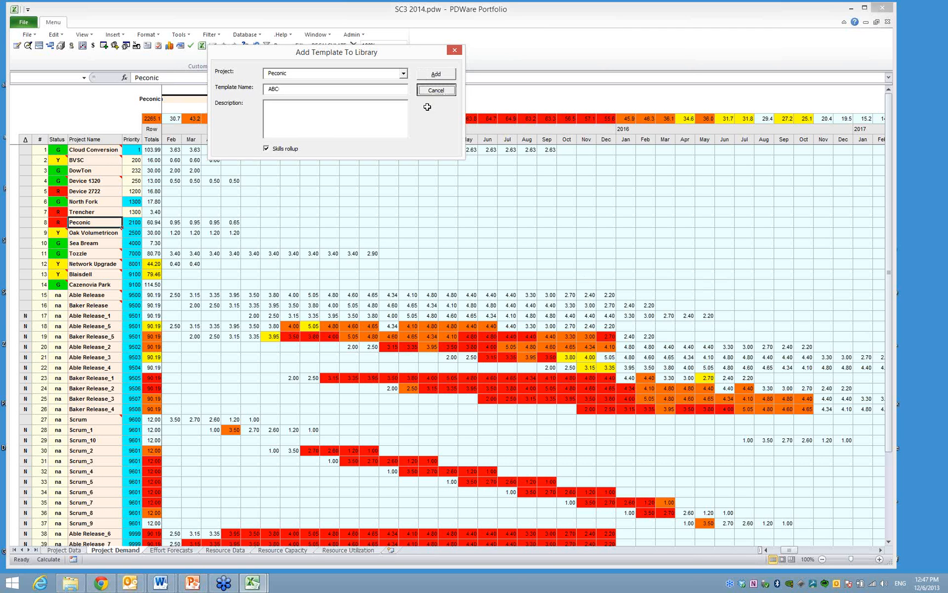
Get only the templates from the database with project multi-select off, without saving the checked-out data, and show their project data.
click(247, 37)
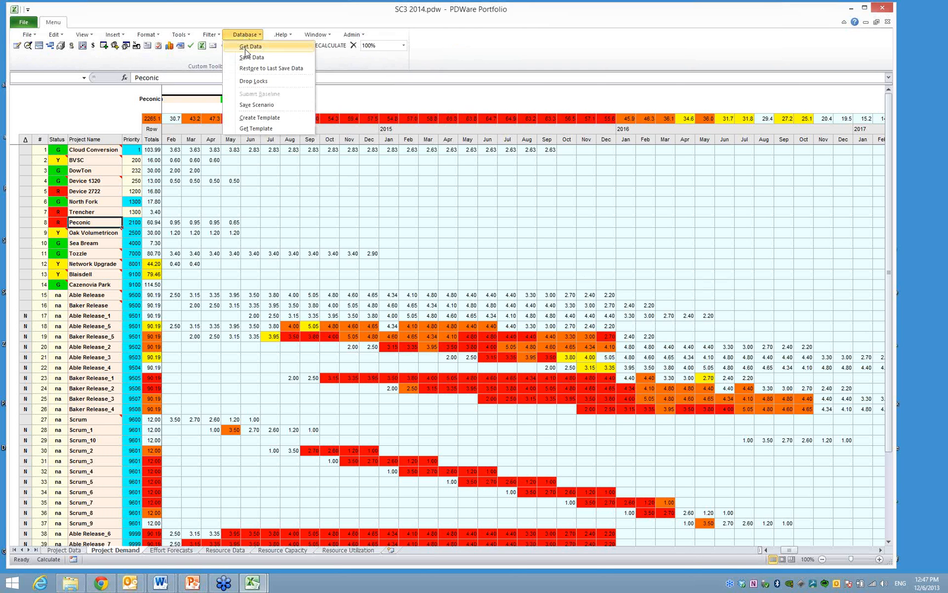
click(243, 48)
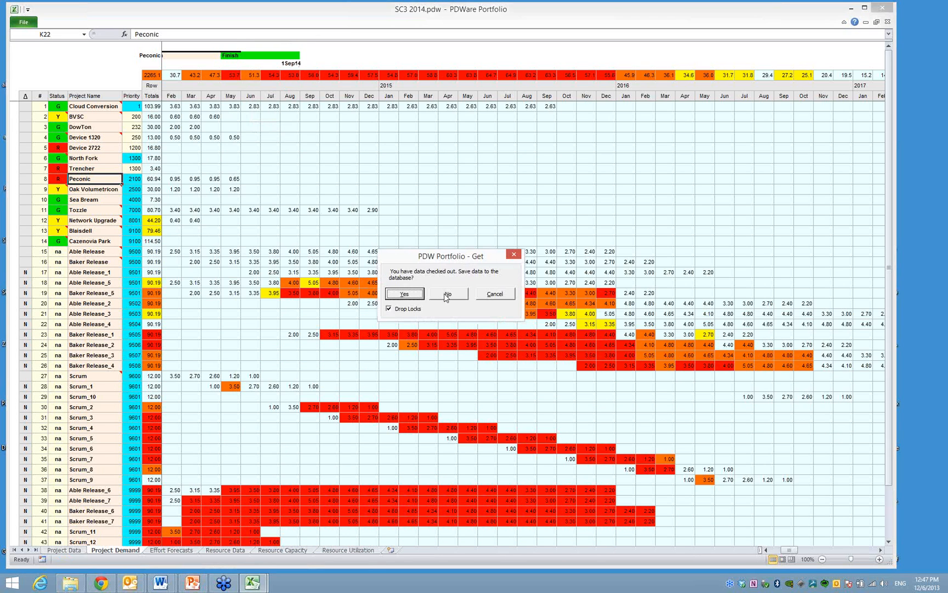
click(444, 294)
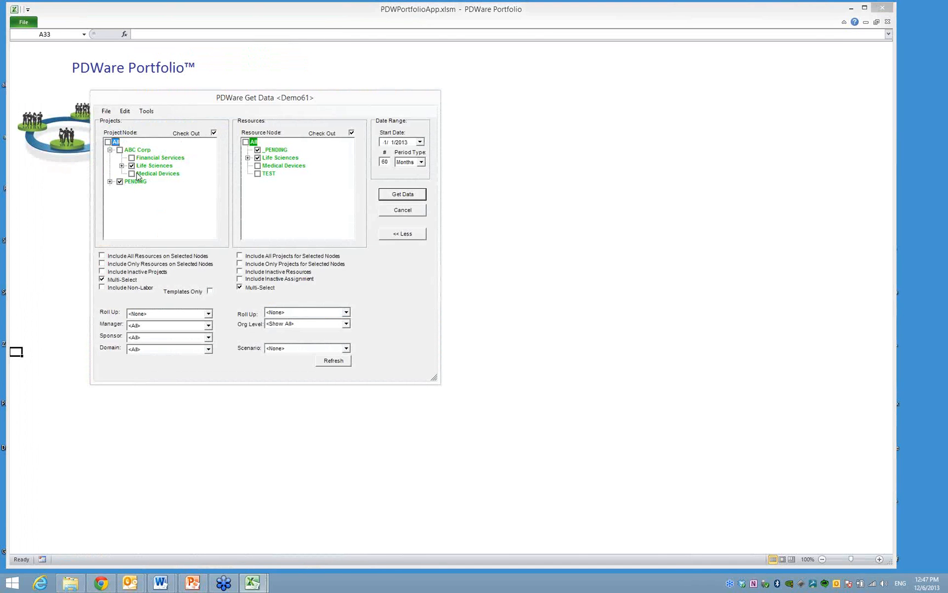
click(121, 280)
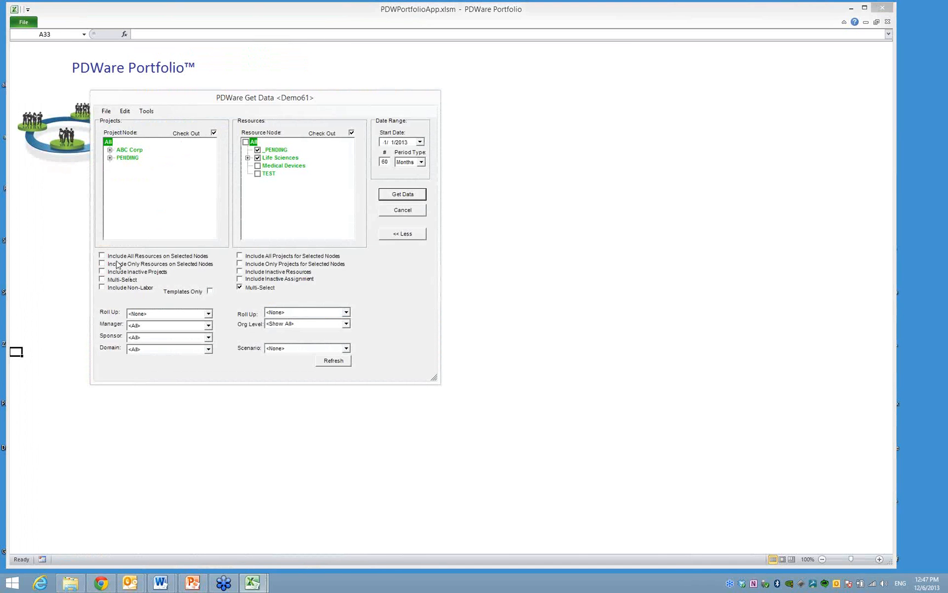
click(210, 292)
click(402, 194)
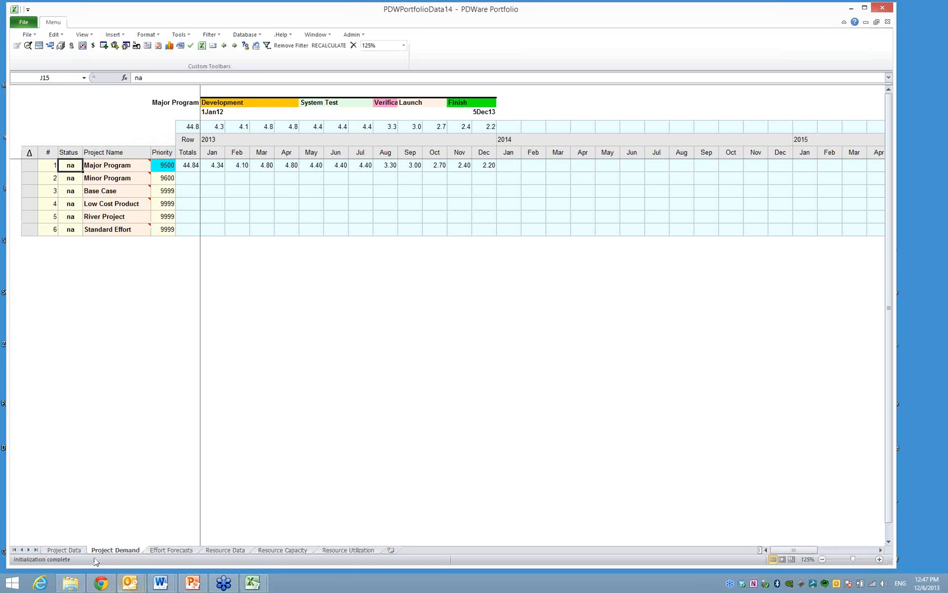
click(64, 550)
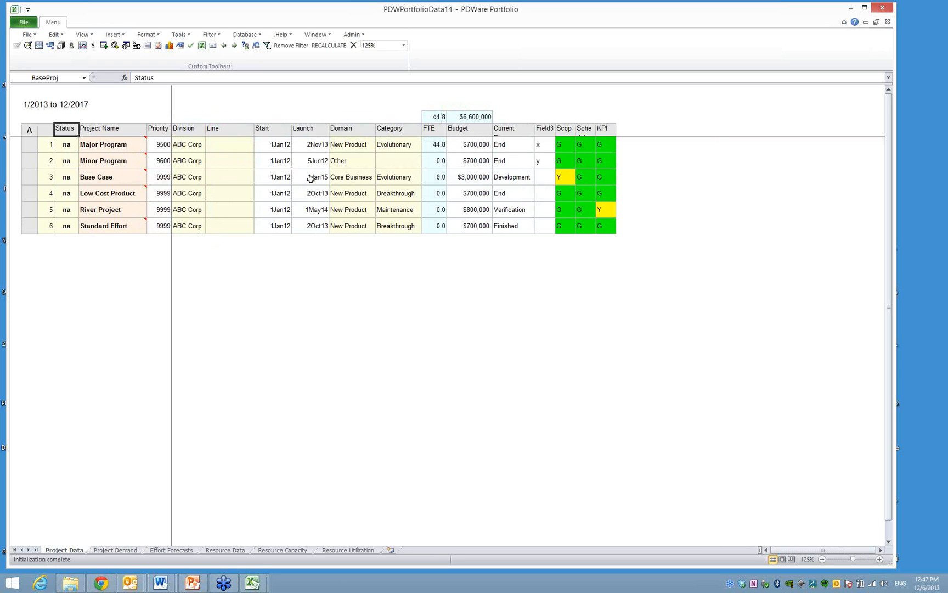
Filter the Effort Forecasts sheet to the Major Program template, review its monthly skill demand, and return to the Project Data sheet.
click(480, 177)
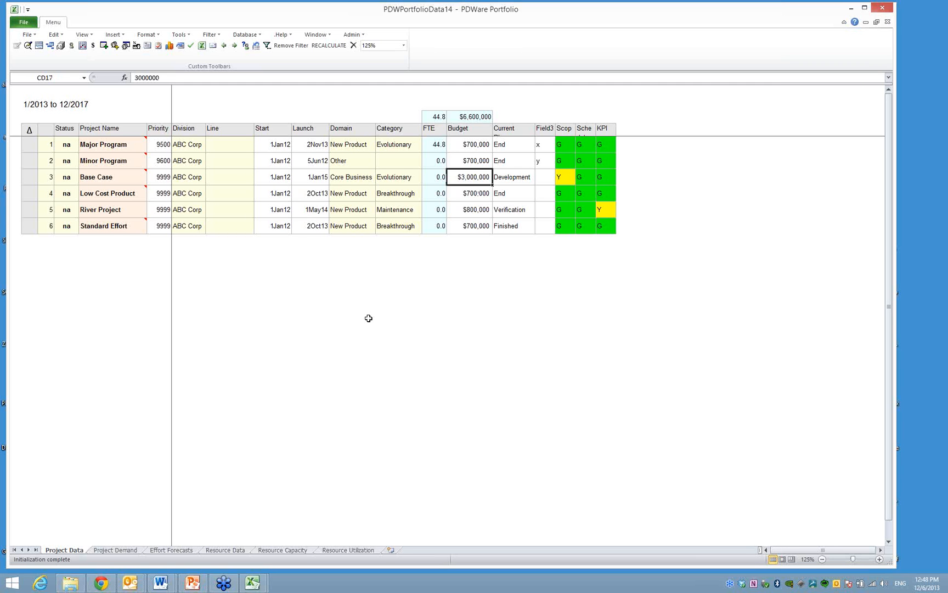
click(171, 550)
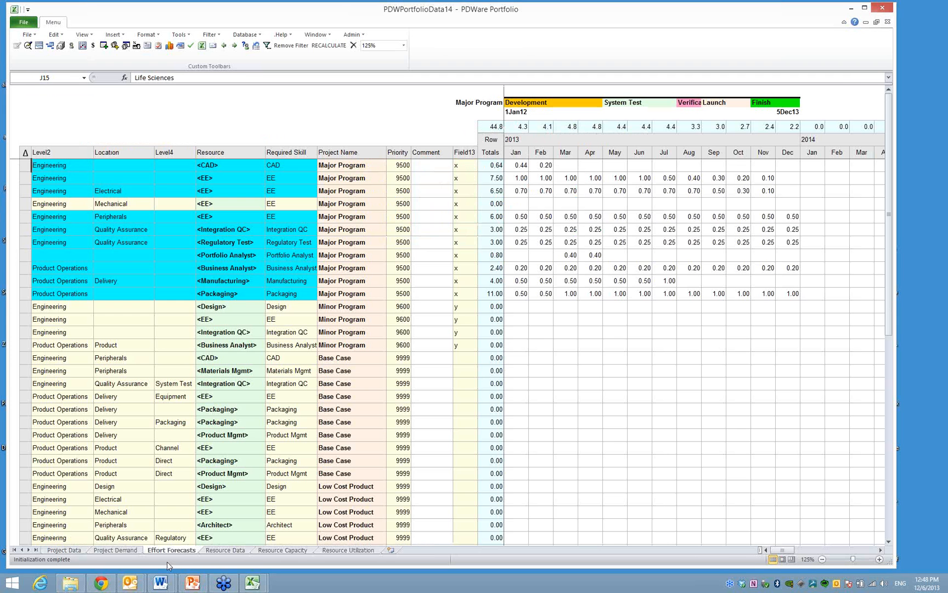
double_click(346, 242)
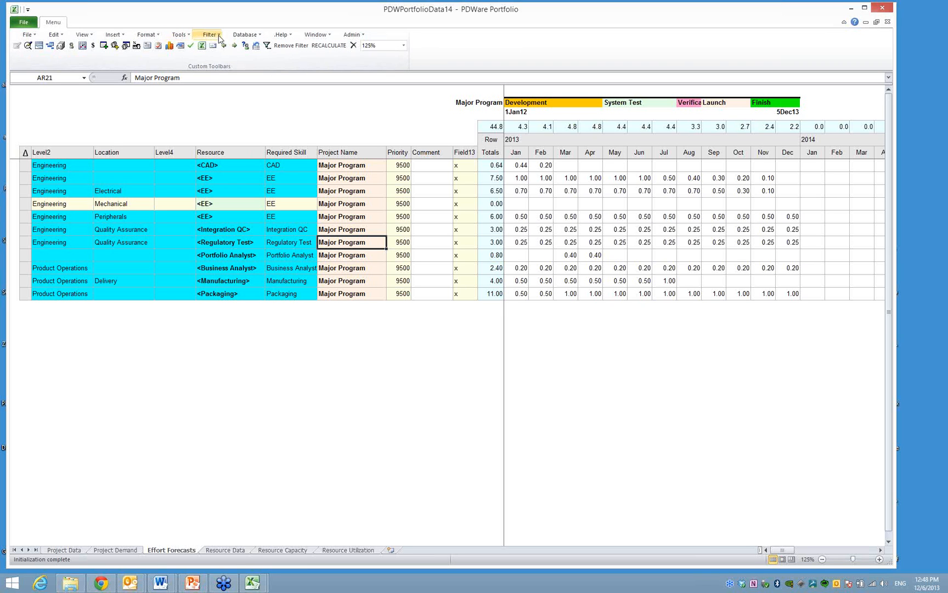
click(64, 550)
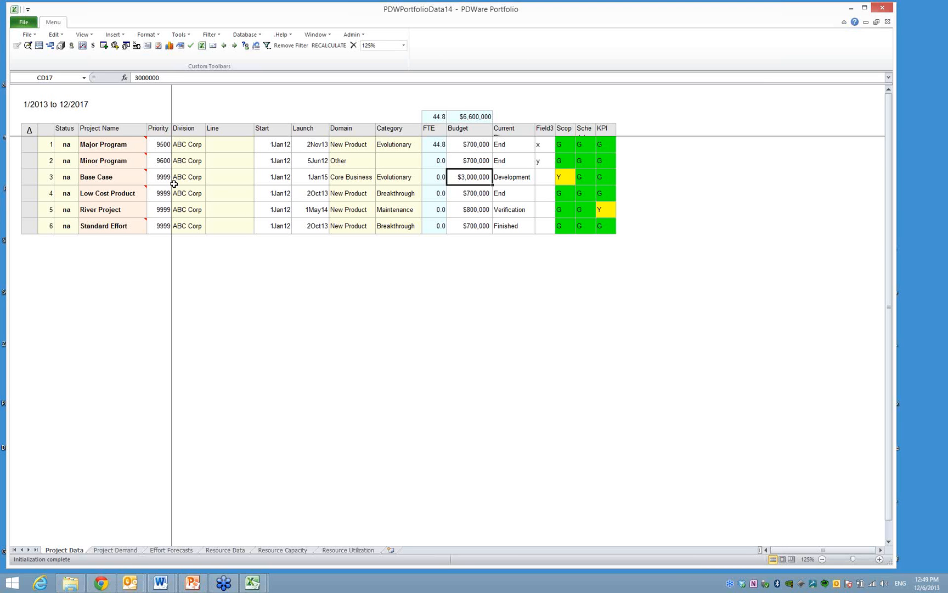
View the copy options for the Low Cost Product template, and cancel without copying it.
right_click(111, 190)
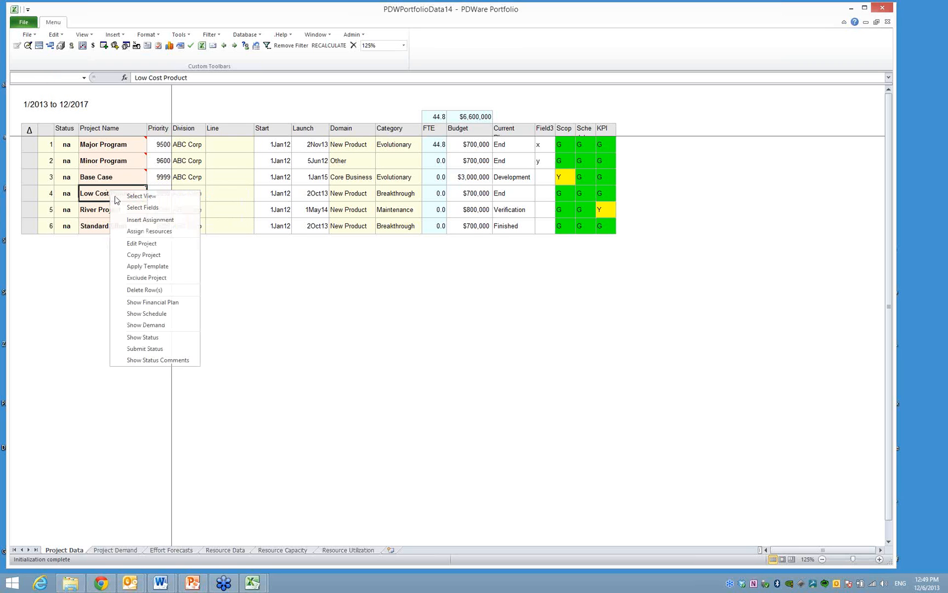
click(144, 255)
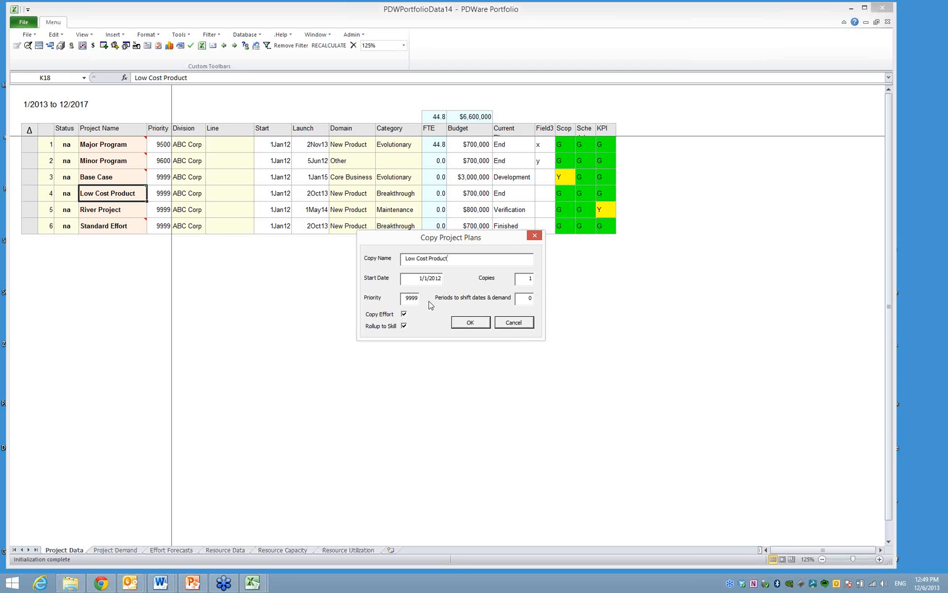
click(513, 323)
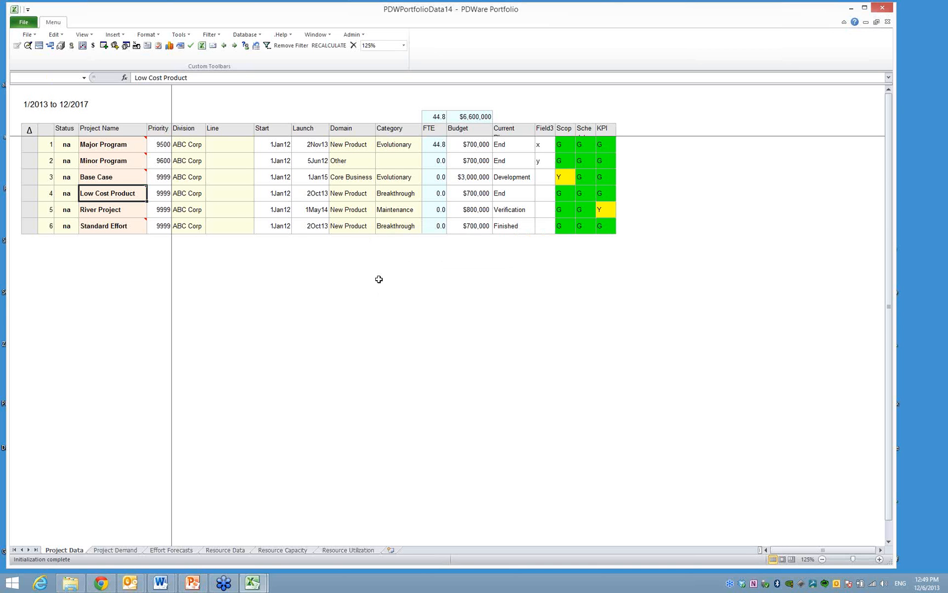
Open the SC2 2014.pdw scenario file without saving the checked-out data to the database.
click(241, 37)
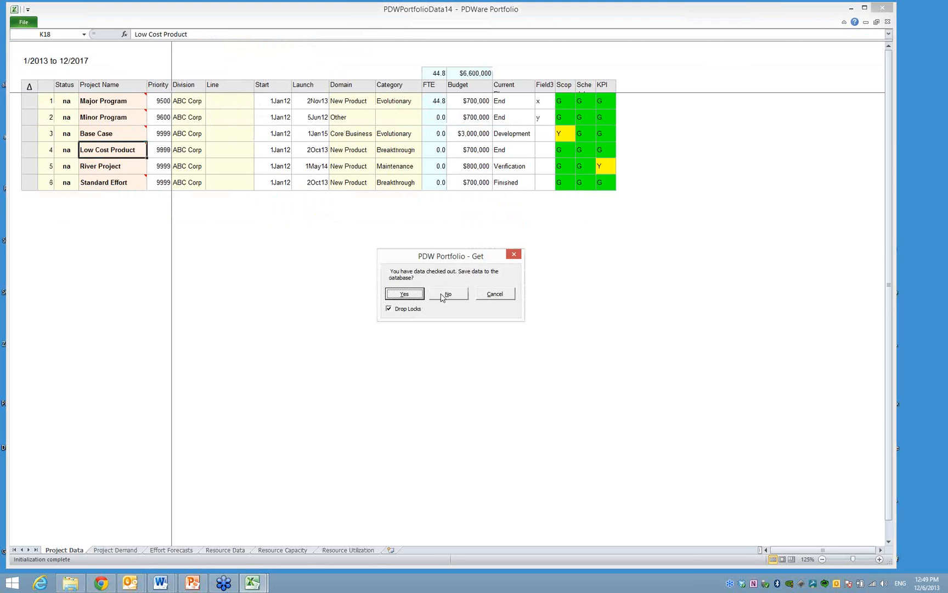
click(494, 295)
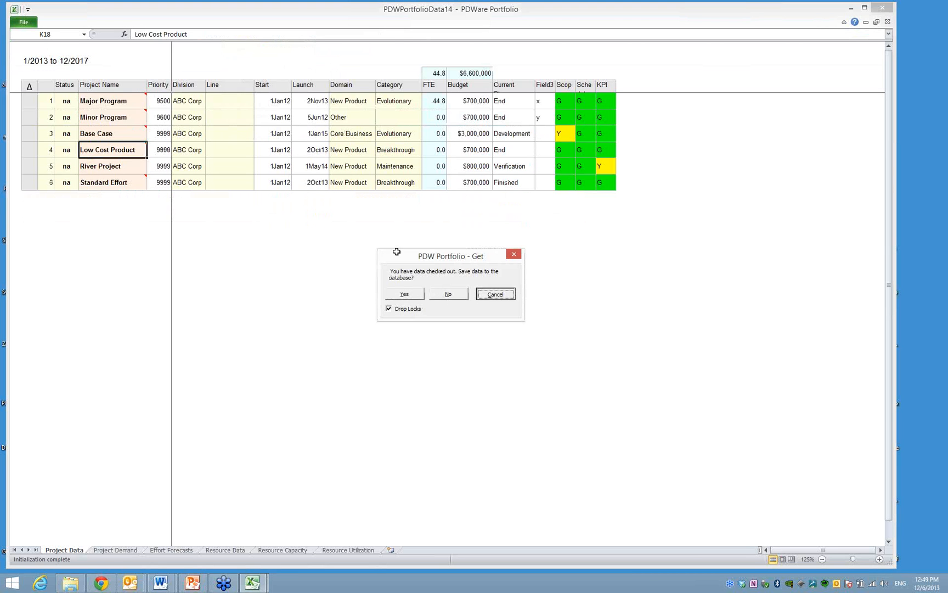
click(26, 35)
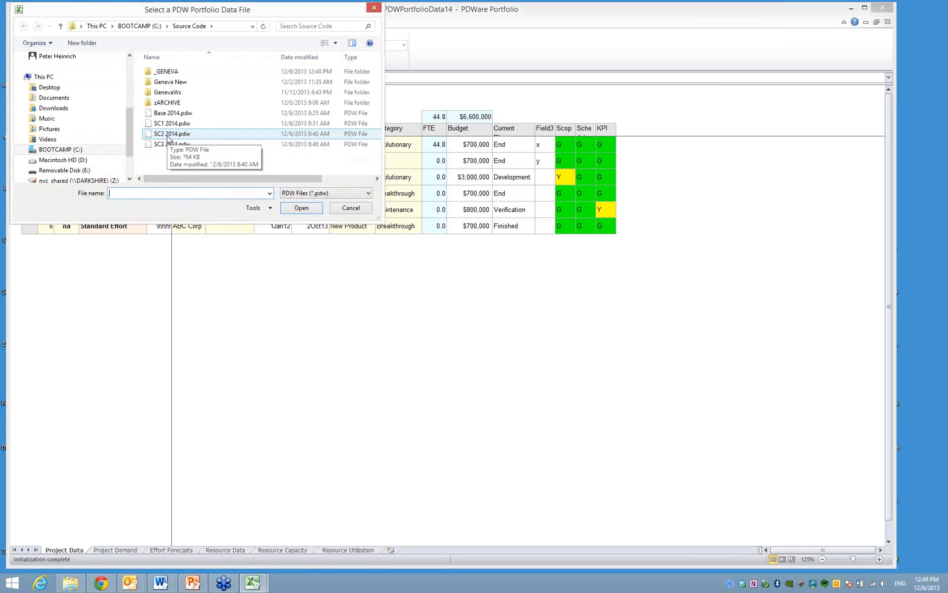
double_click(168, 136)
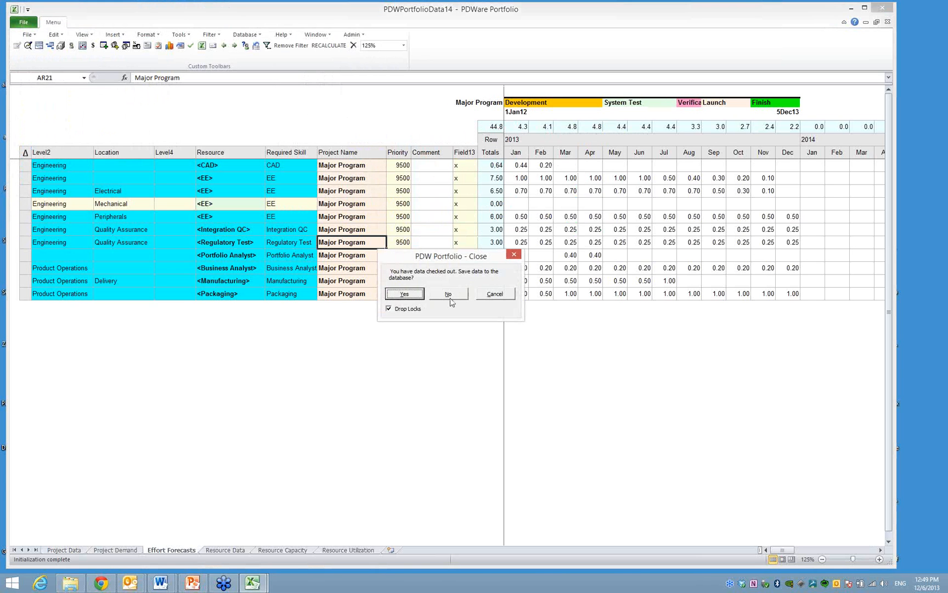
click(449, 298)
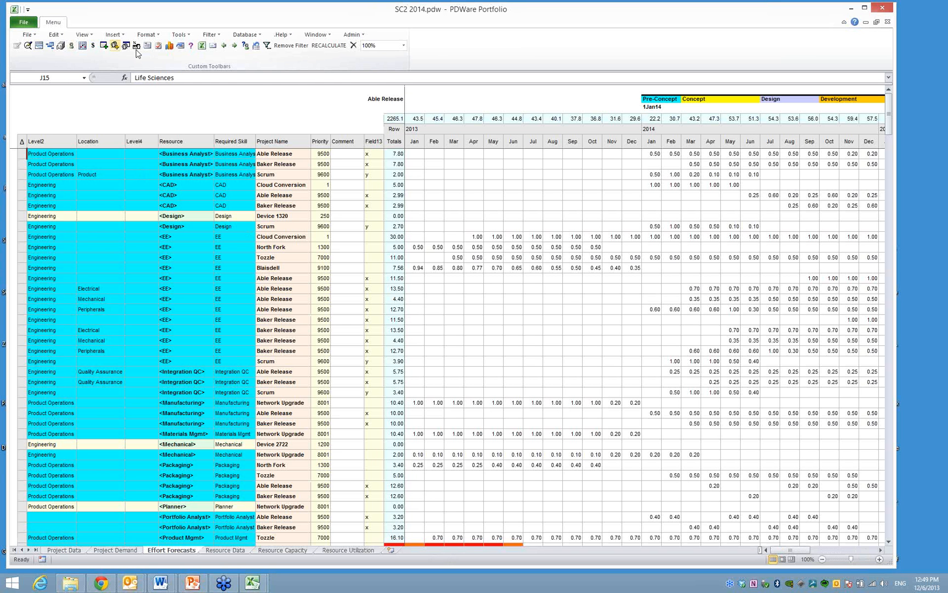
Open the capacity analysis, view the date range, rollup and value type options for a new model, and cancel them.
click(137, 46)
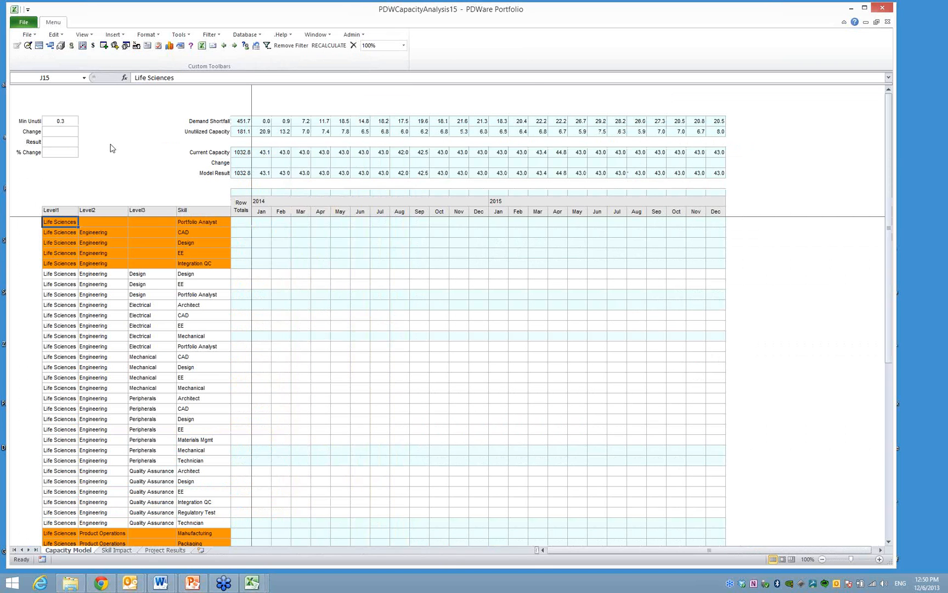
right_click(111, 145)
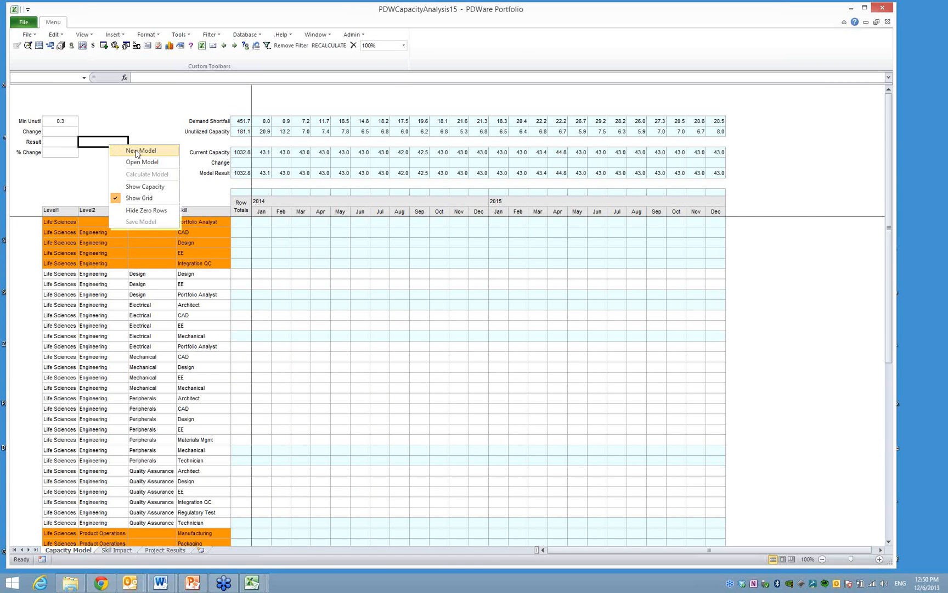
click(137, 152)
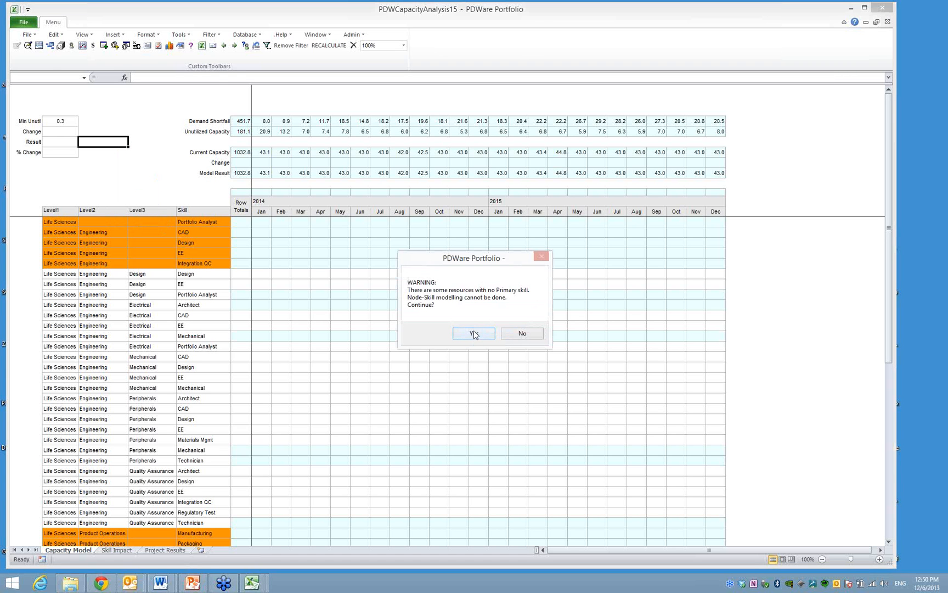
click(473, 334)
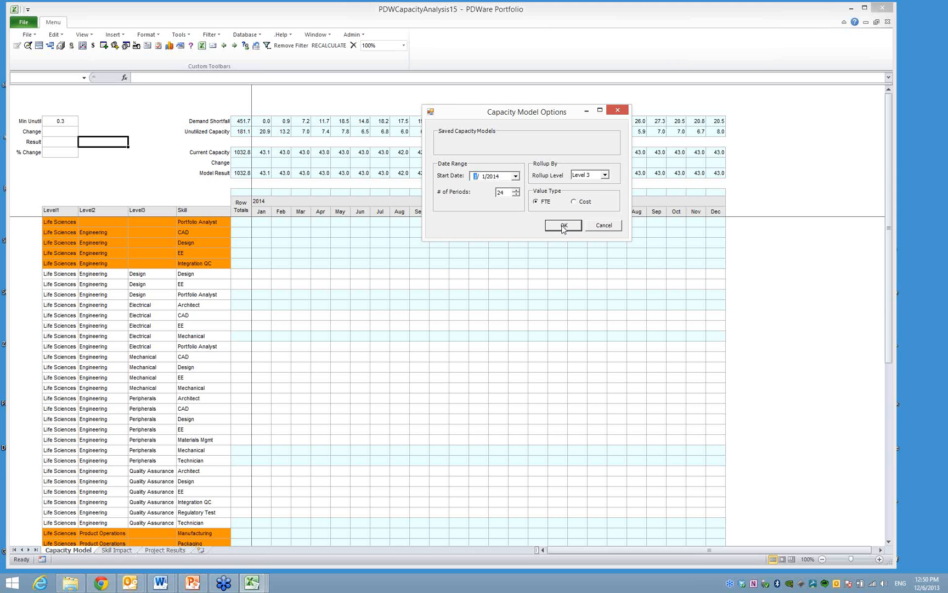
click(596, 224)
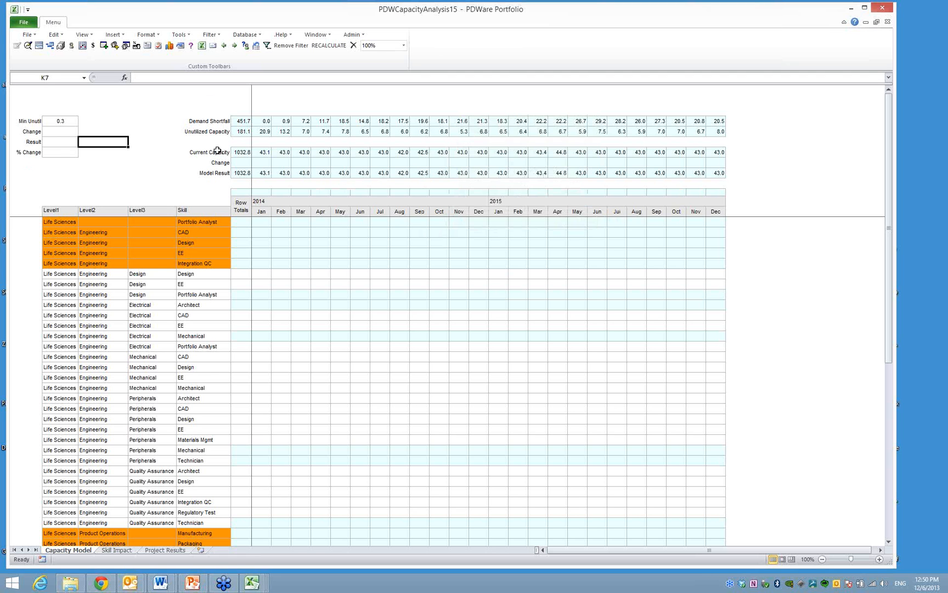
Examine the current capacity values and the unutilized capacity total in the capacity model.
click(242, 153)
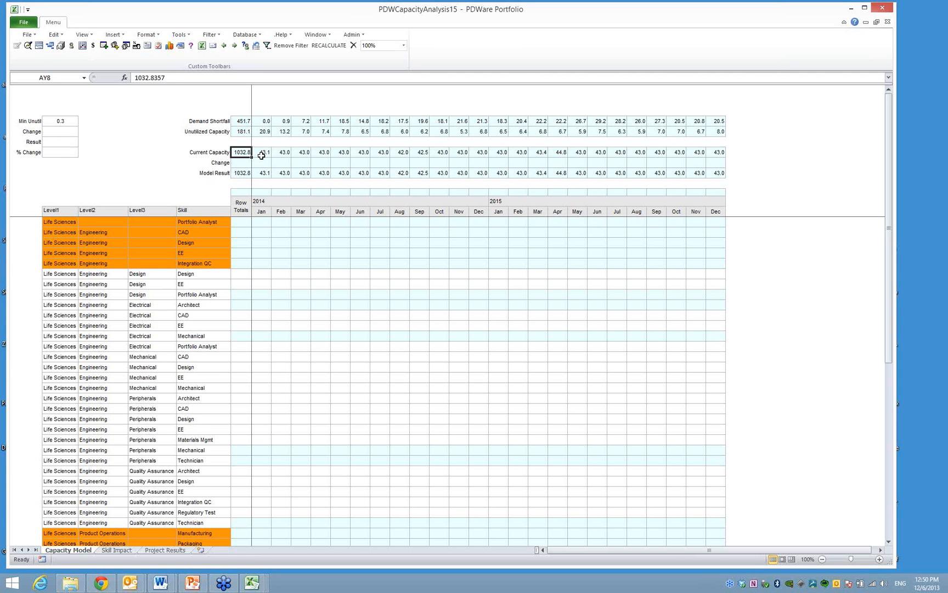
drag(261, 156, 342, 155)
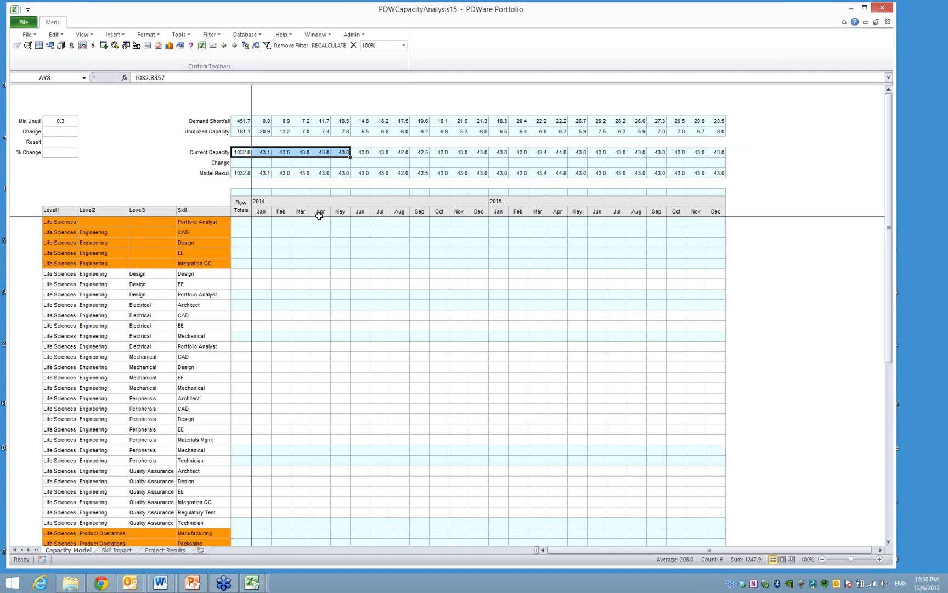
click(242, 132)
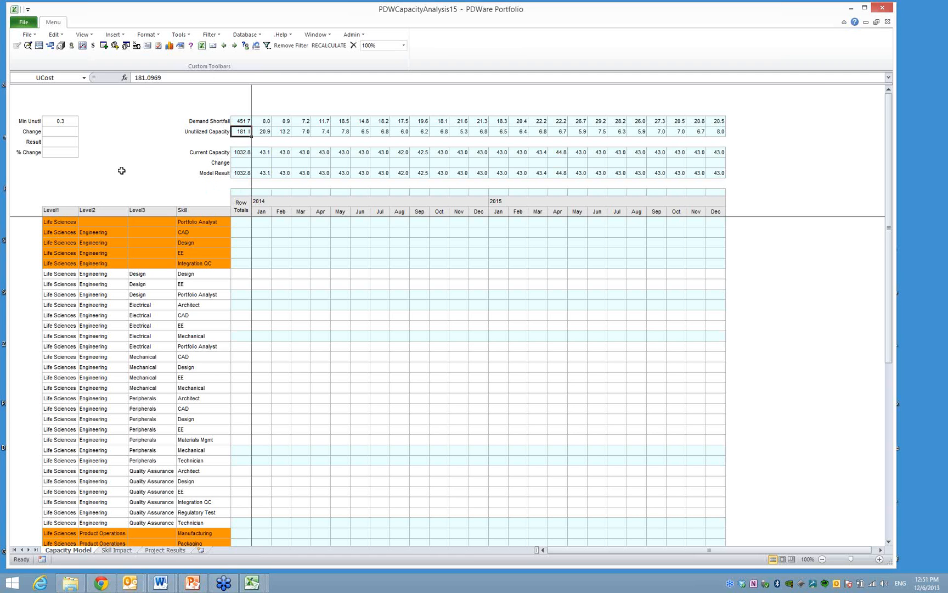
Set the capacity model's % Change to 20%, view the resulting skill impact chart, and close the capacity analysis.
click(67, 152)
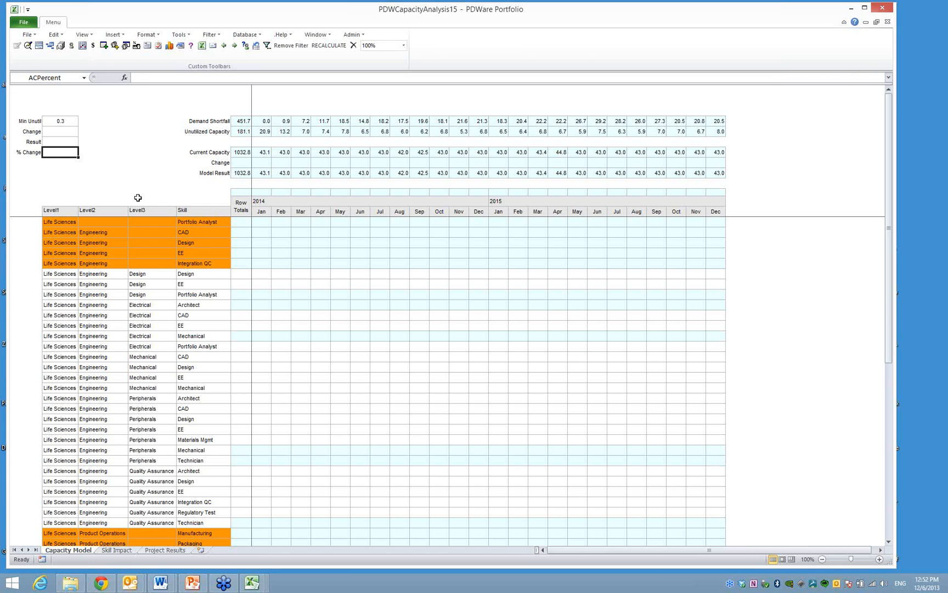
text(20%)
key(Return)
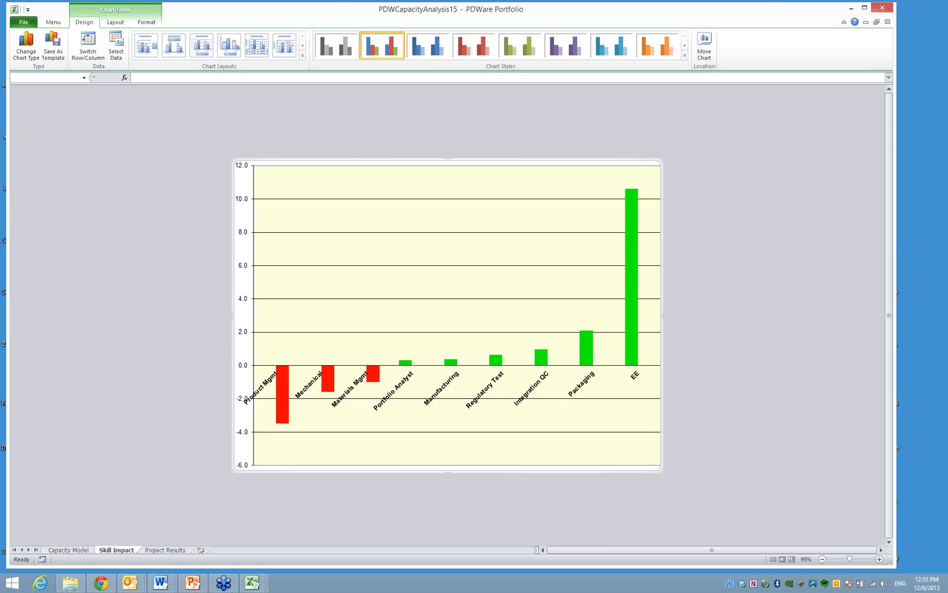
click(888, 22)
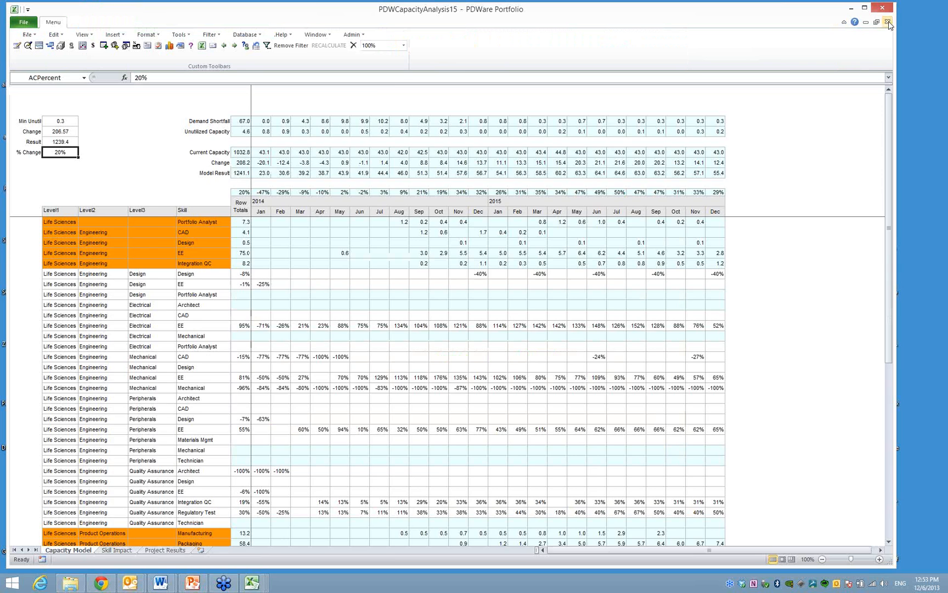
click(888, 23)
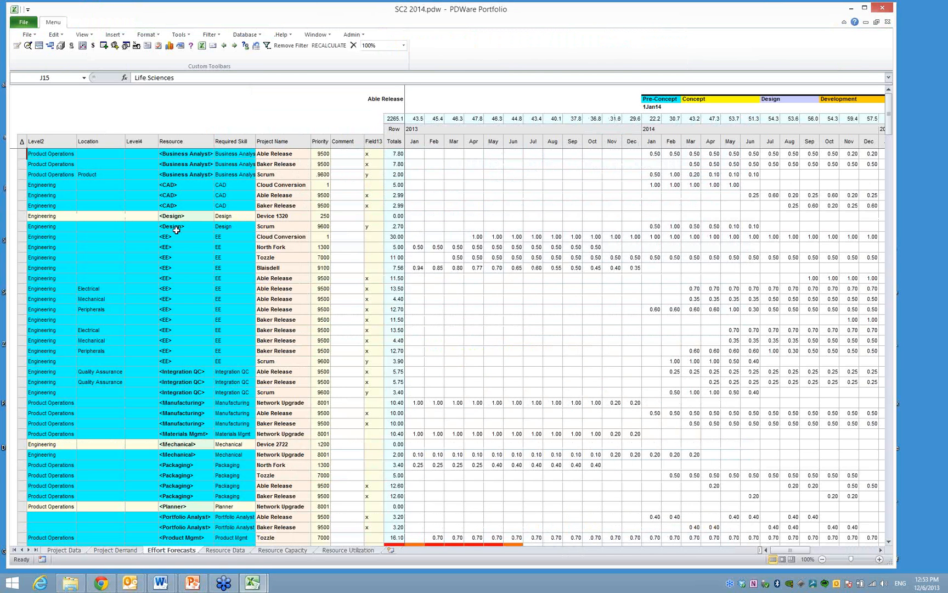
Launch the Shale Charts report from the Project Demand sheet of the SC2 2014 scenario.
click(133, 549)
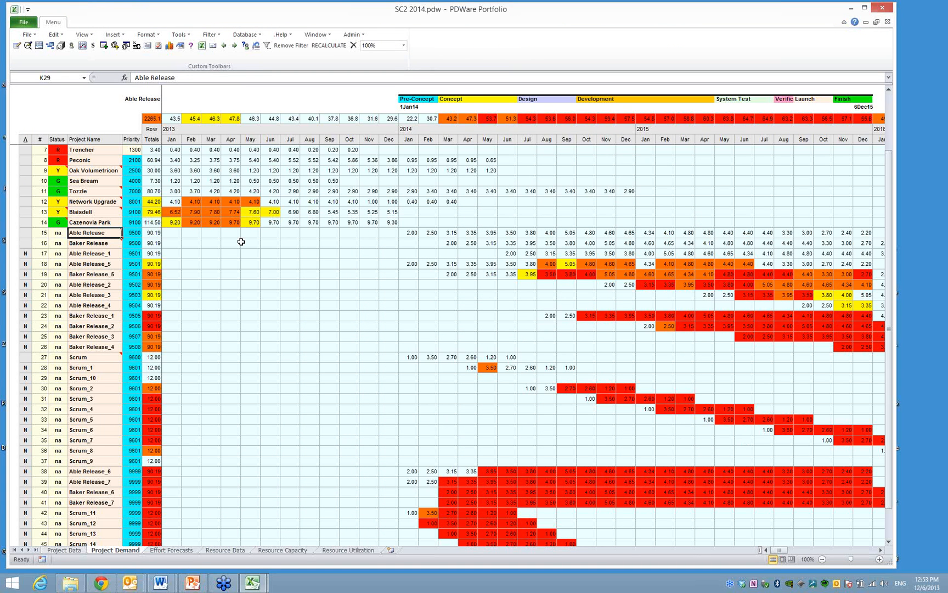
click(147, 46)
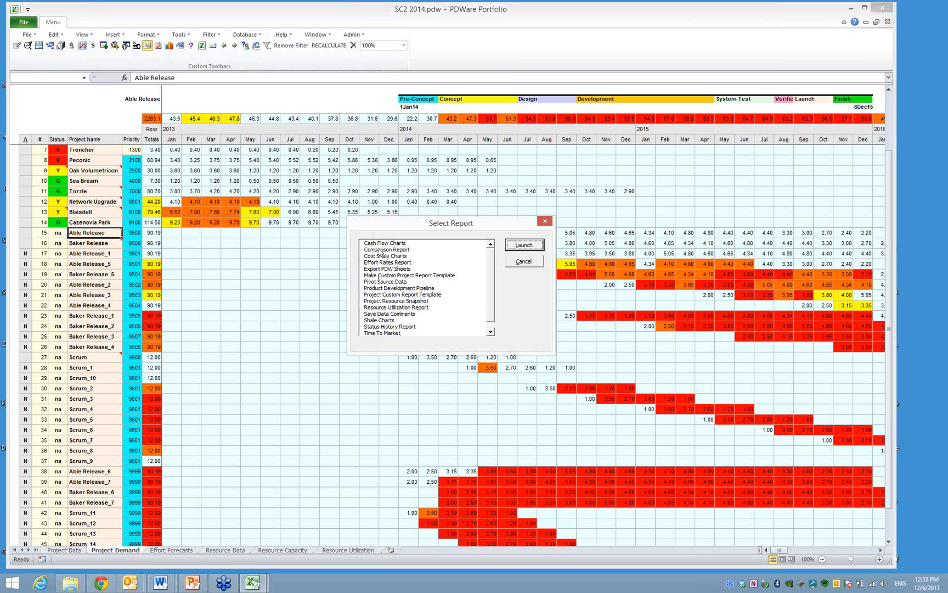
click(379, 320)
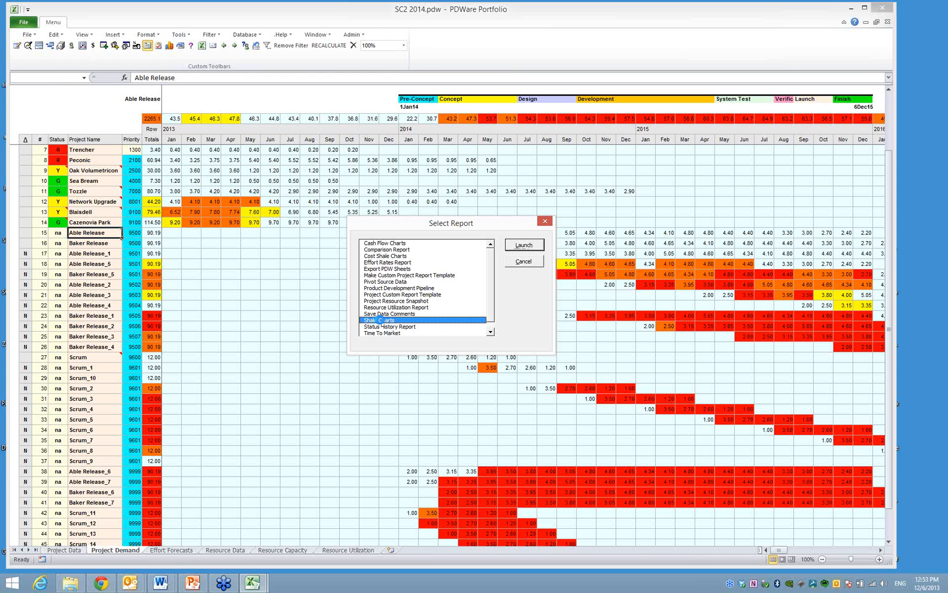
double_click(380, 320)
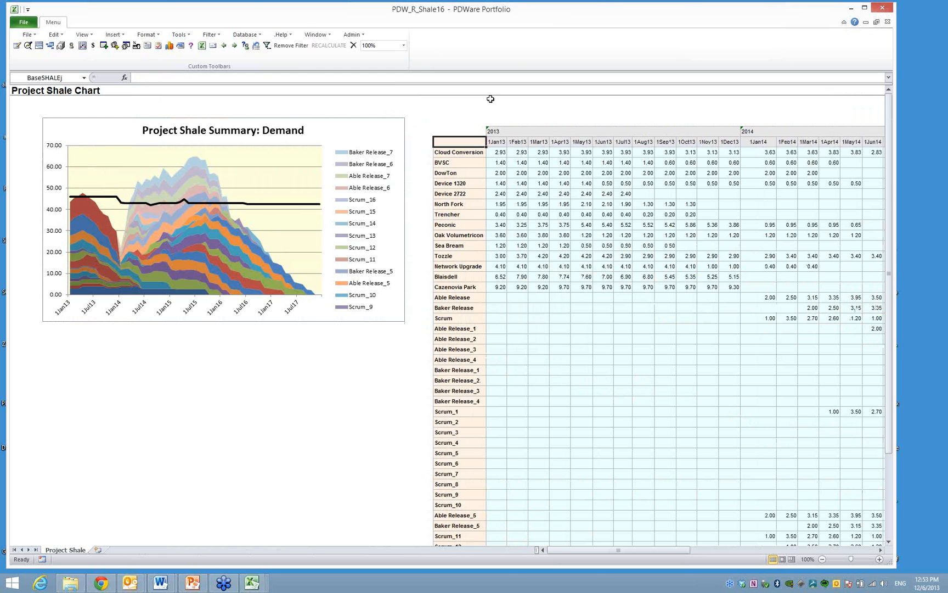
Arrange the shale chart report and the SC2 2014.pdw window side by side.
click(317, 37)
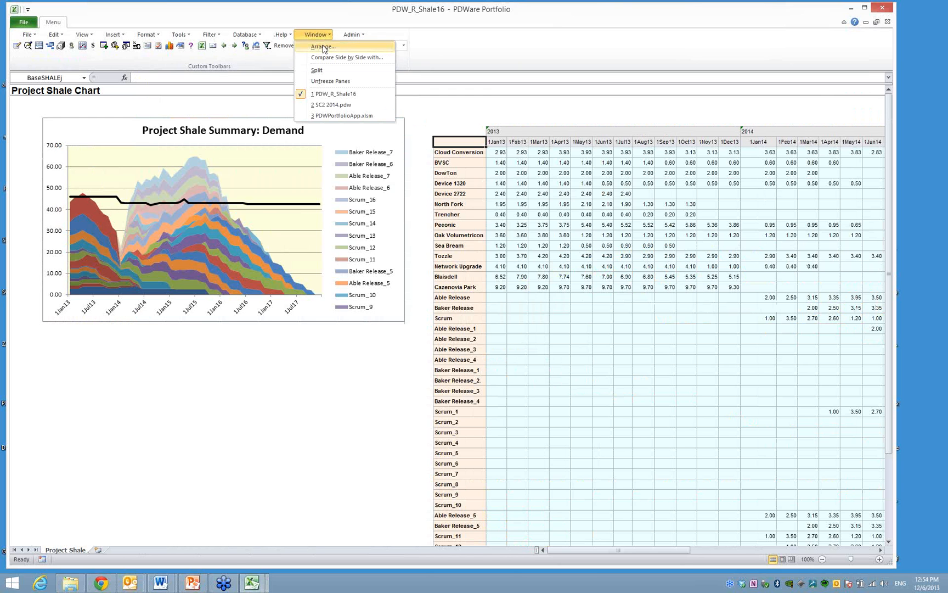
click(323, 47)
click(340, 199)
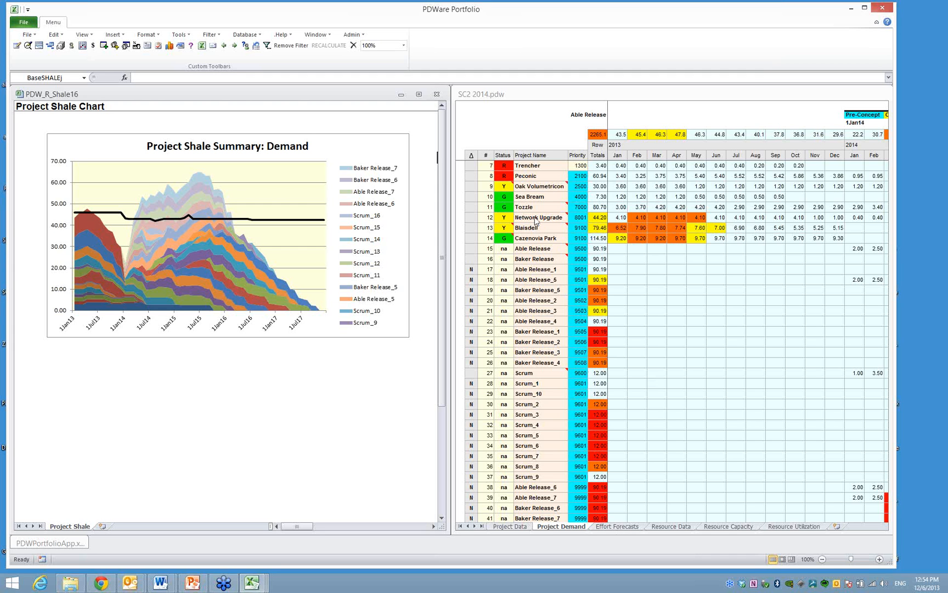
Copy the Network Upgrade and Blaisdell projects once at priority 9999, including effort rolled up to skill, with names and start dates as is.
drag(534, 217, 533, 225)
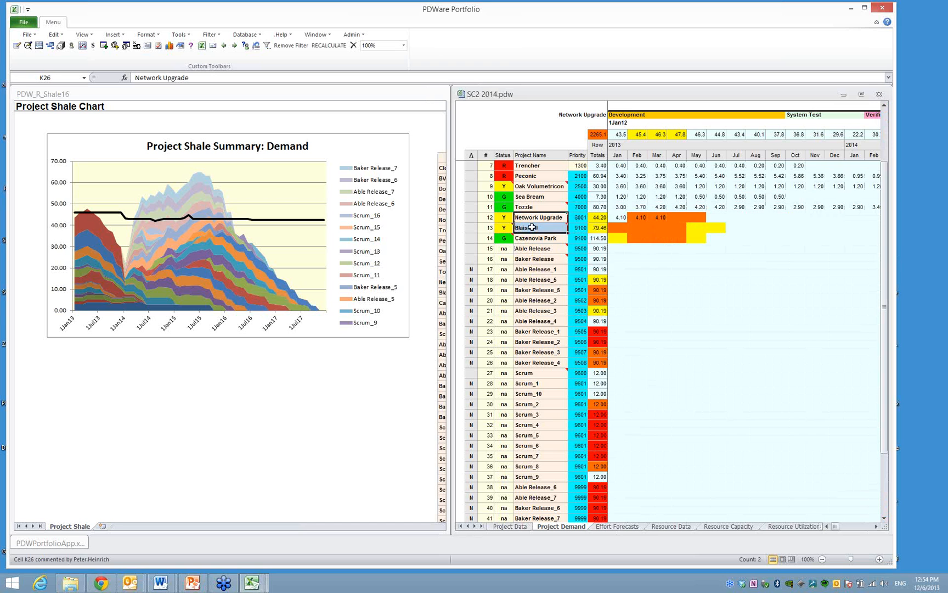
right_click(533, 226)
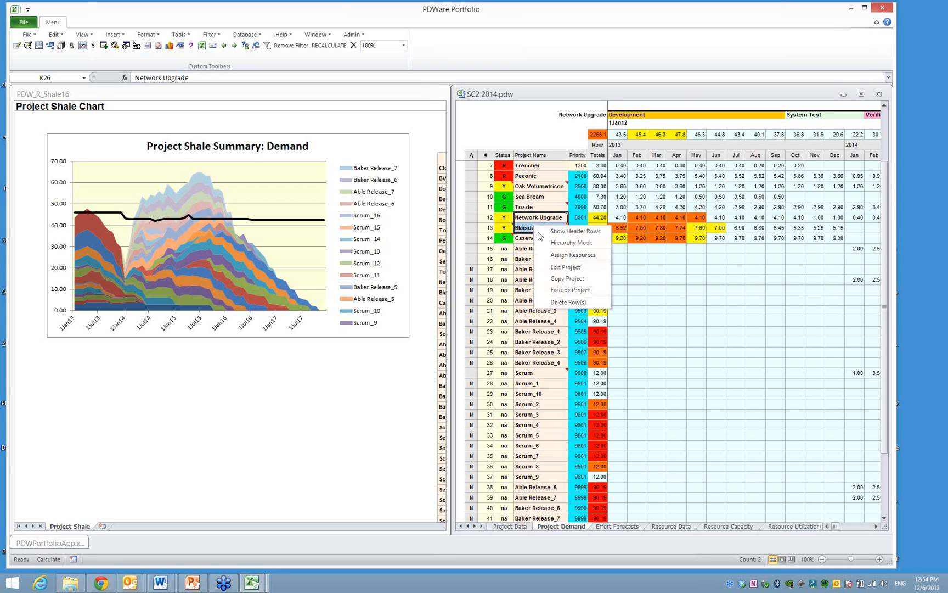
click(561, 279)
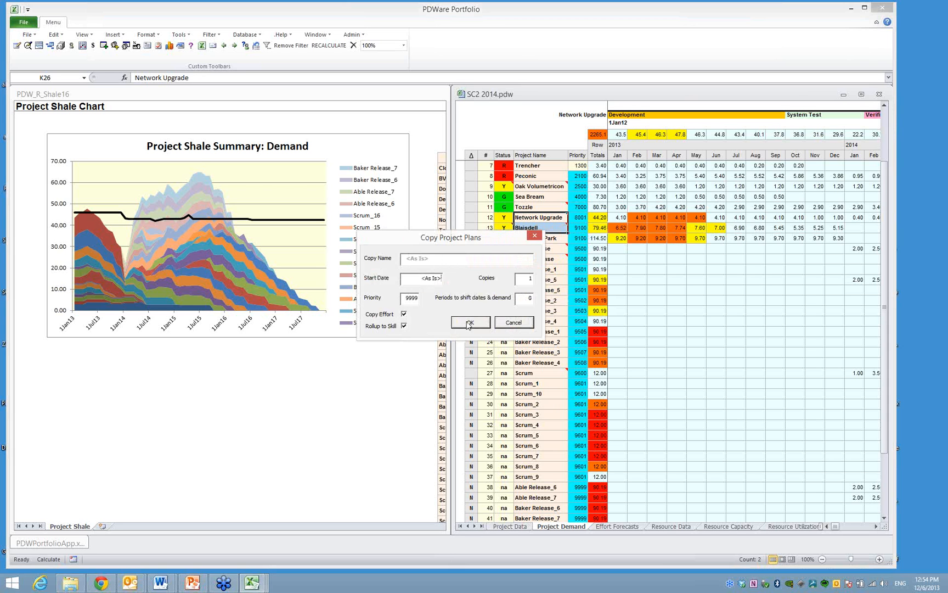
click(469, 324)
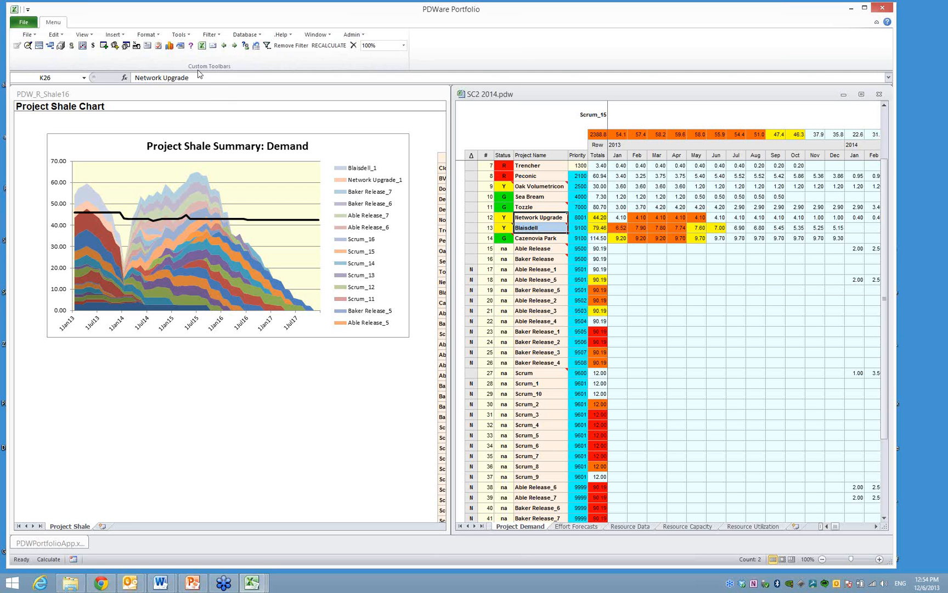
Launch the Resource Utilization Report for the SC2 2014 scenario.
click(149, 47)
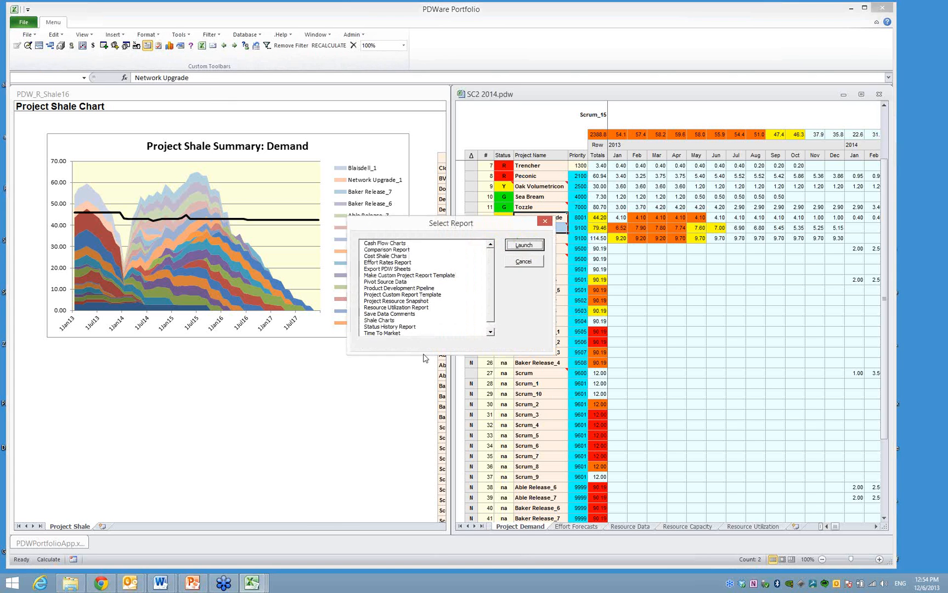
click(387, 307)
click(524, 244)
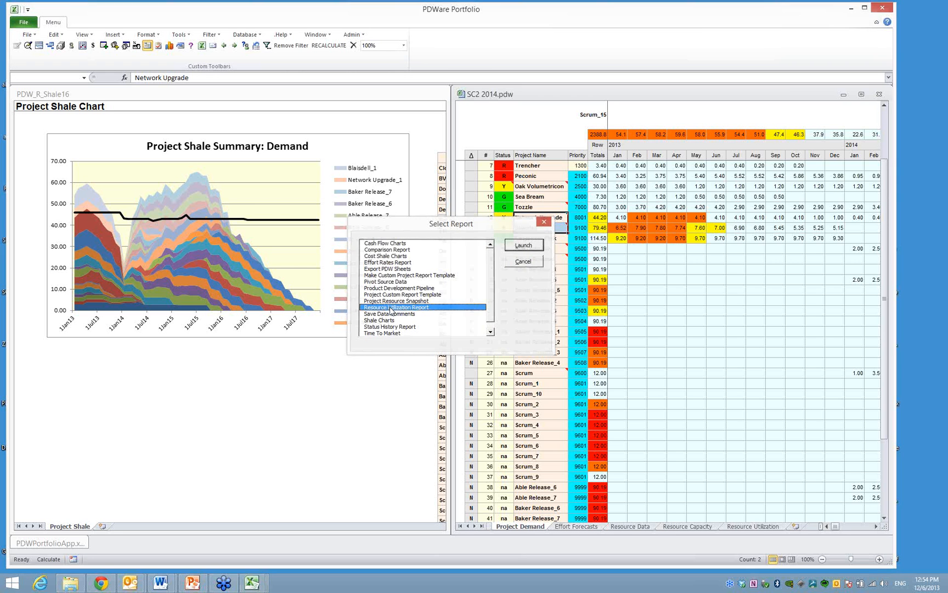
click(562, 334)
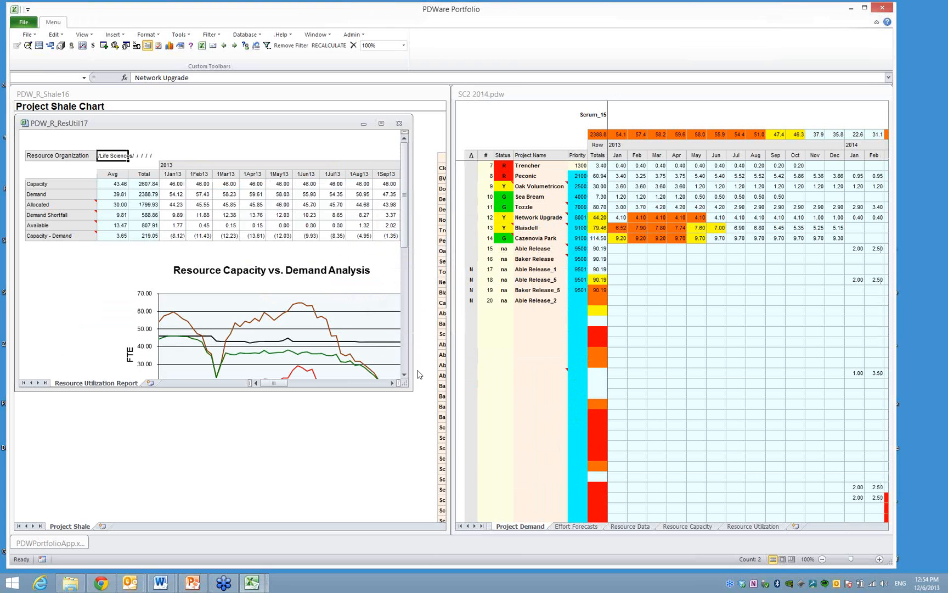
Enlarge the resource utilization report to examine its Resource Capacity vs. Demand Analysis chart, and close the report.
drag(412, 389, 535, 540)
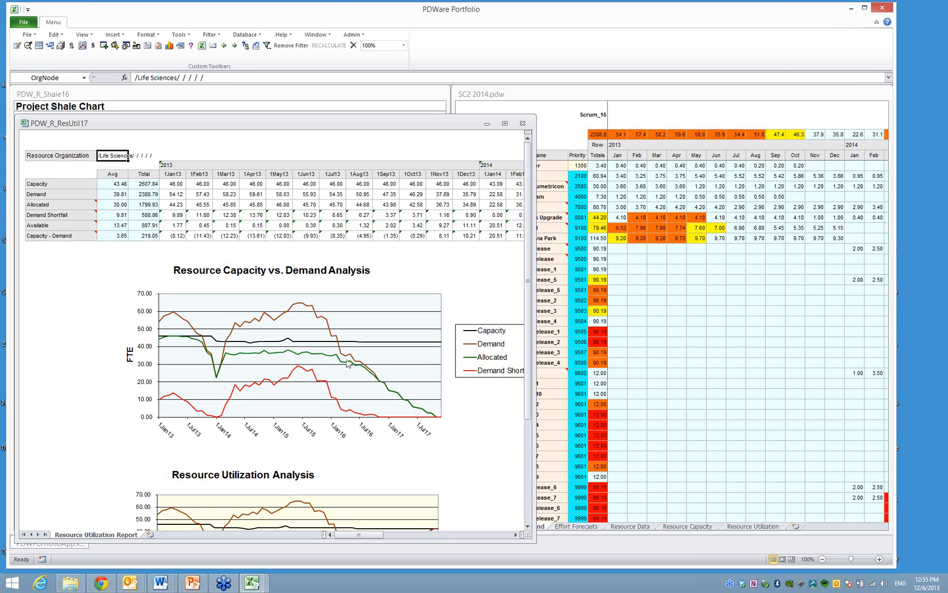
mouse_move(346, 366)
mouse_move(215, 378)
click(523, 124)
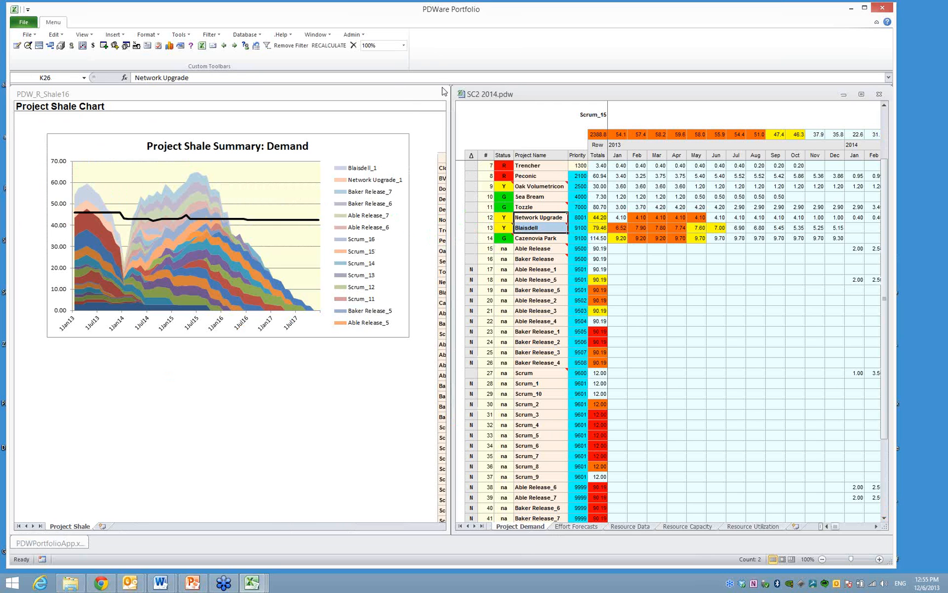
Widen the SC2 2014.pdw window over the shale chart so the Project Demand sheet shows months through mid-2015.
click(382, 95)
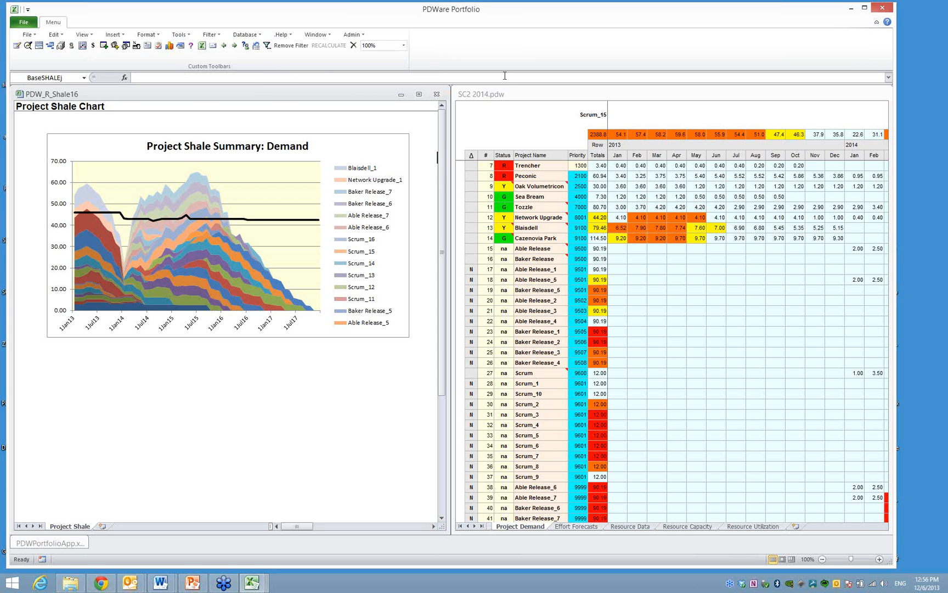
click(483, 94)
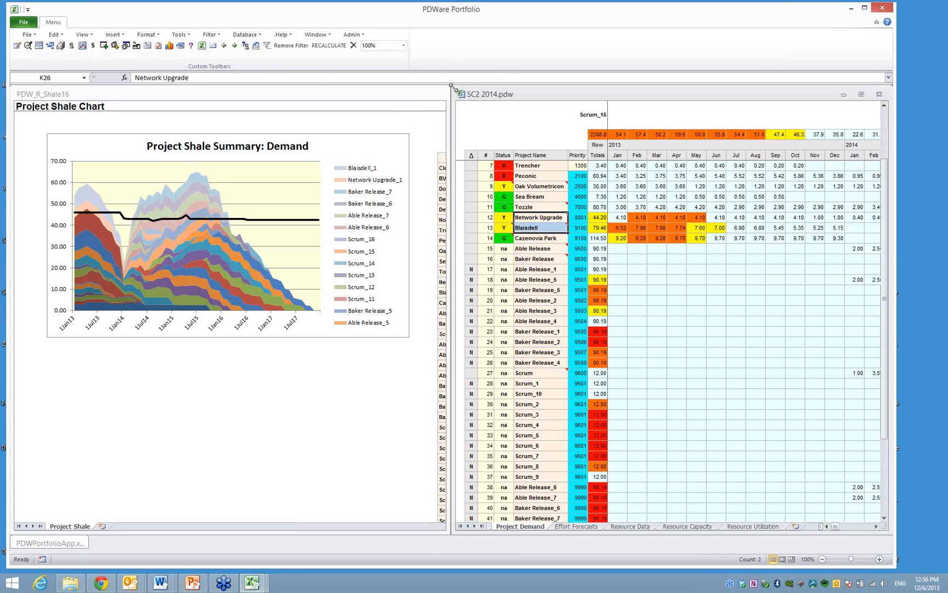
drag(451, 88, 135, 89)
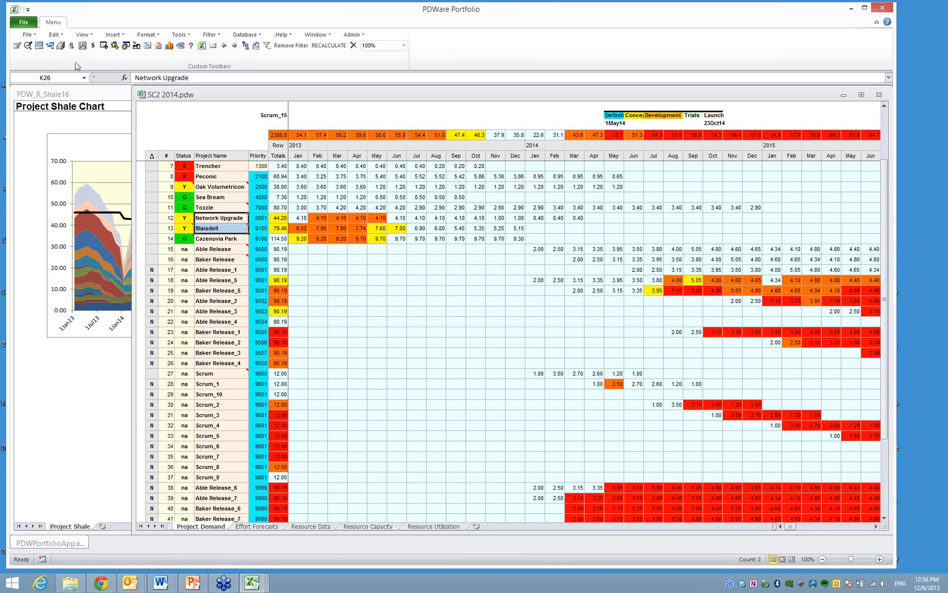
Open the file commands for the SC2 2014 scenario.
click(27, 35)
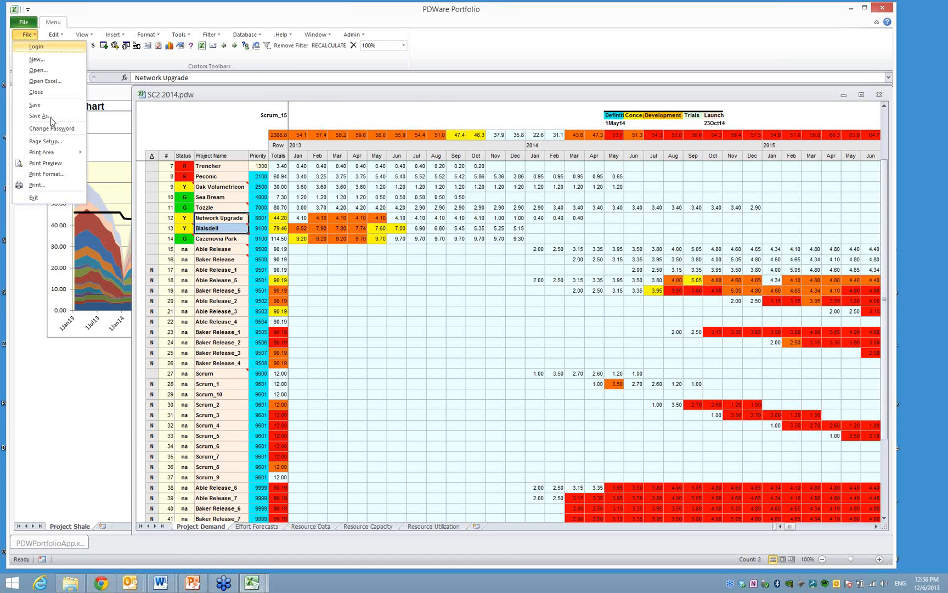